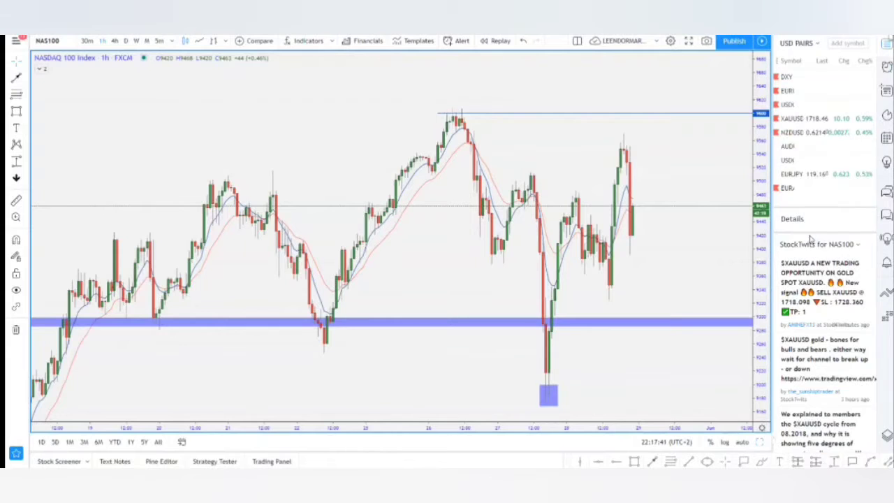
Open the EURUSD chart and examine its hourly price history and the weekly and monthly levels above the current price.
{"action": "left_click", "coordinate": [793, 92]}
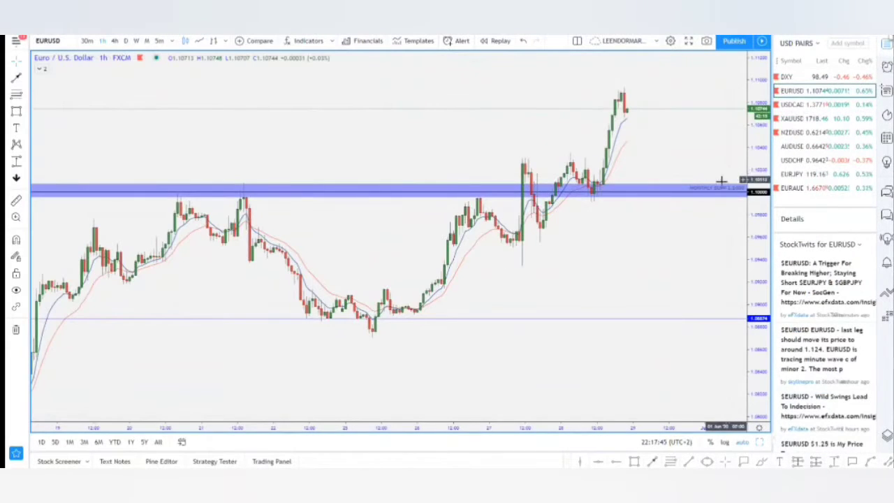
{"action": "scroll", "coordinate": [614, 241], "scroll_direction": "down", "scroll_amount": 3}
{"action": "scroll", "coordinate": [609, 244], "scroll_direction": "down", "scroll_amount": 5}
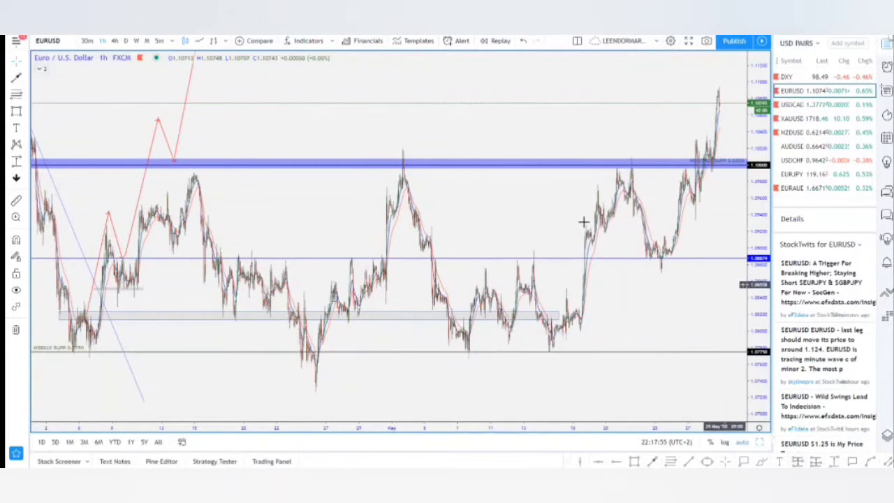
{"action": "scroll", "coordinate": [642, 312], "scroll_direction": "up", "scroll_amount": 3}
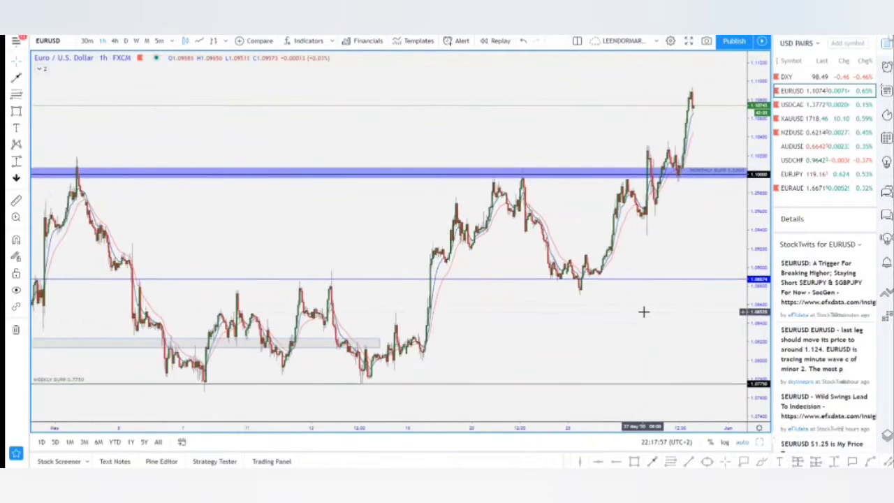
{"action": "scroll", "coordinate": [629, 263], "scroll_direction": "down", "scroll_amount": 5}
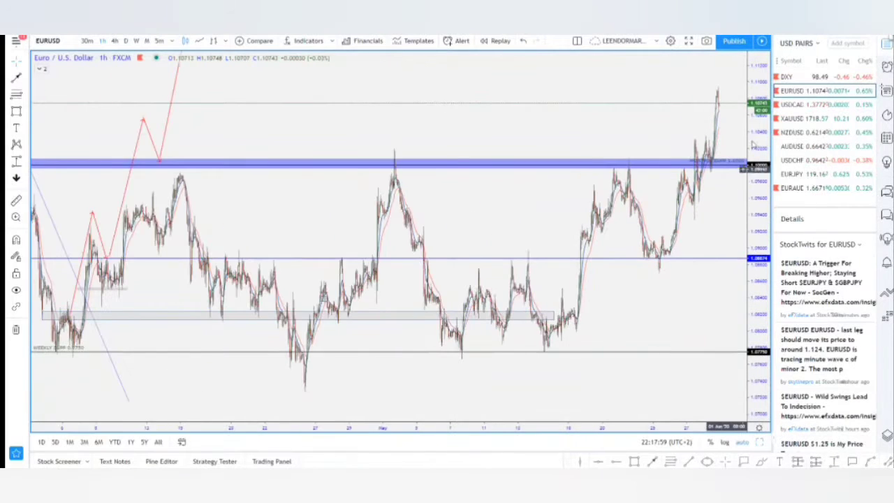
{"action": "left_click_drag", "start_coordinate": [754, 145], "coordinate": [750, 184]}
{"action": "left_click_drag", "start_coordinate": [609, 109], "coordinate": [531, 202]}
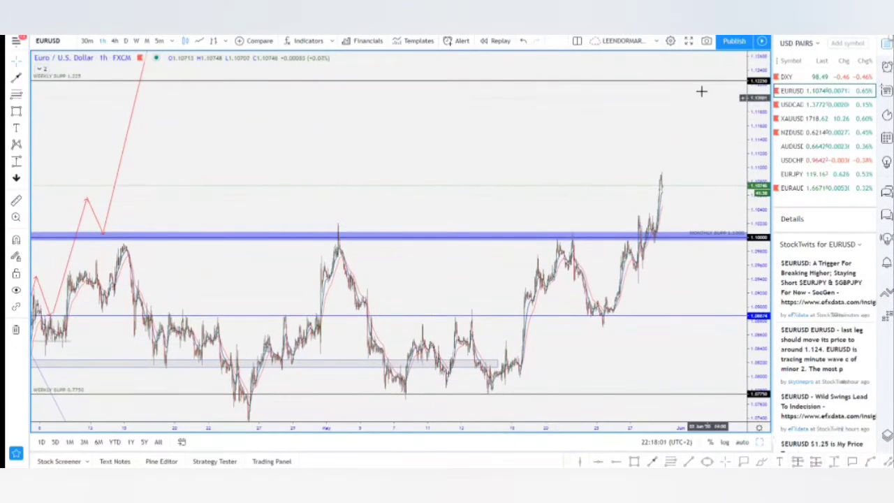
{"action": "left_click_drag", "start_coordinate": [659, 180], "coordinate": [585, 313]}
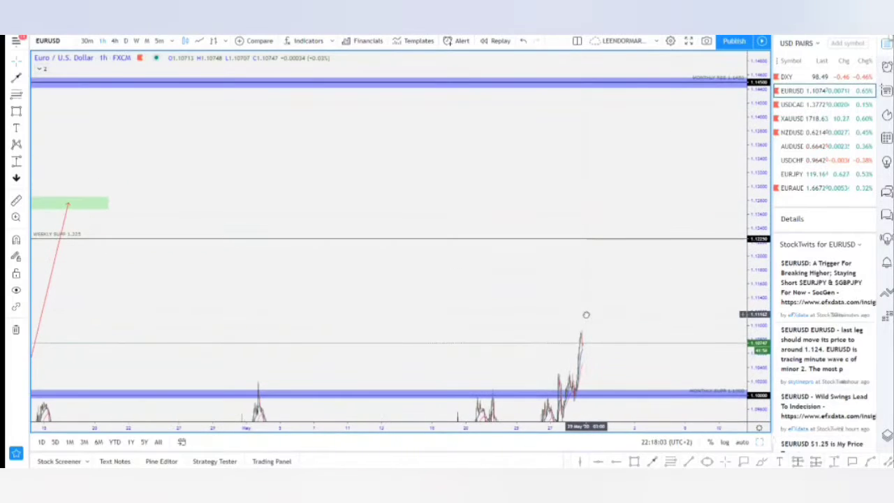
{"action": "left_click_drag", "start_coordinate": [694, 183], "coordinate": [719, 111]}
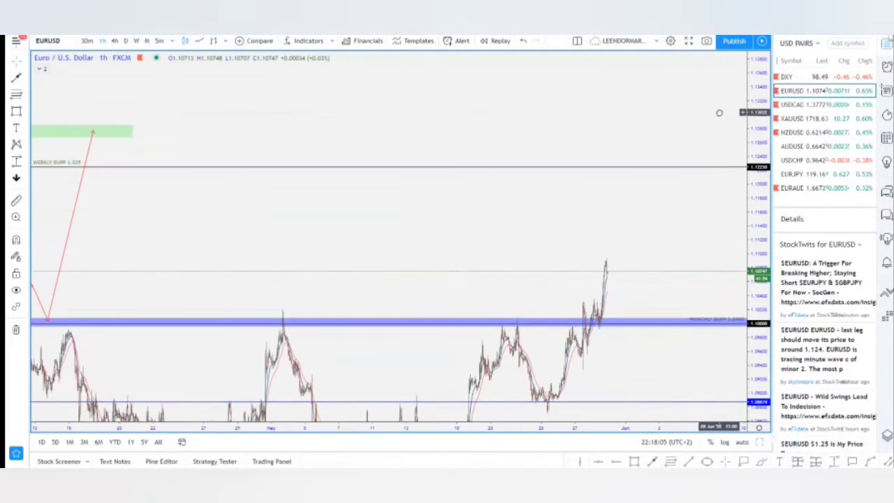
Examine EURUSD's recent hourly move around the 1.10000 monthly zone and the 1.08874 level below it.
{"action": "left_click_drag", "start_coordinate": [675, 288], "coordinate": [689, 166]}
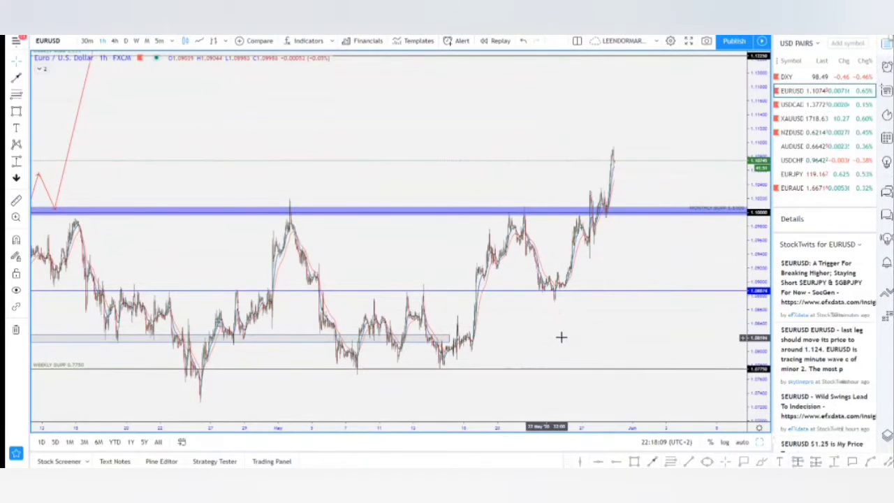
{"action": "left_click_drag", "start_coordinate": [568, 309], "coordinate": [580, 283]}
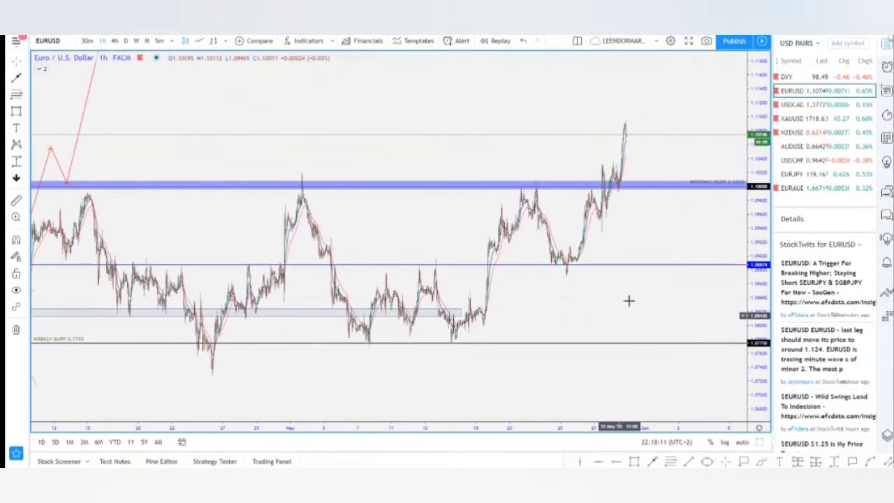
{"action": "scroll", "coordinate": [569, 244], "scroll_direction": "up", "scroll_amount": 5}
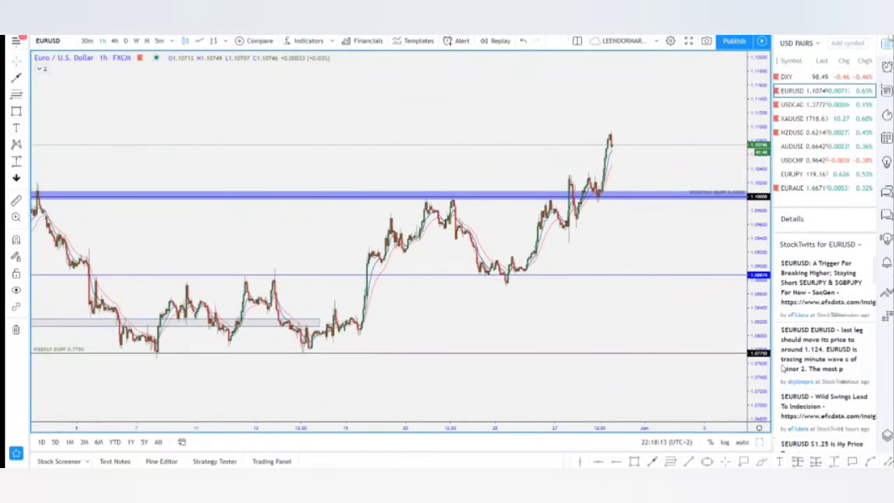
{"action": "scroll", "coordinate": [669, 210], "scroll_direction": "up", "scroll_amount": 5}
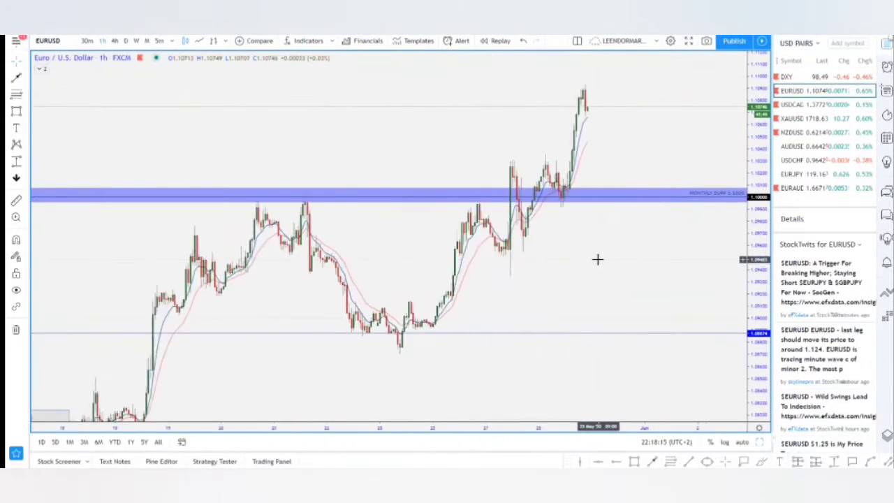
{"action": "scroll", "coordinate": [559, 258], "scroll_direction": "down", "scroll_amount": 5}
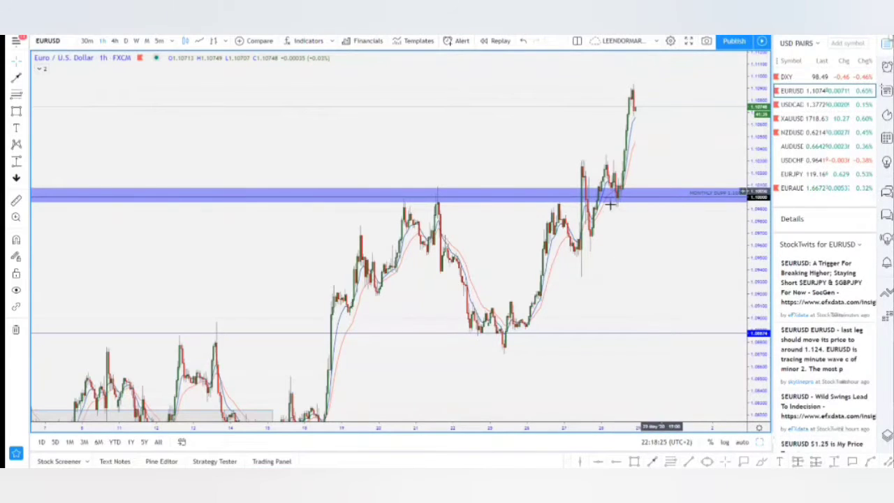
{"action": "left_click_drag", "start_coordinate": [769, 178], "coordinate": [763, 201]}
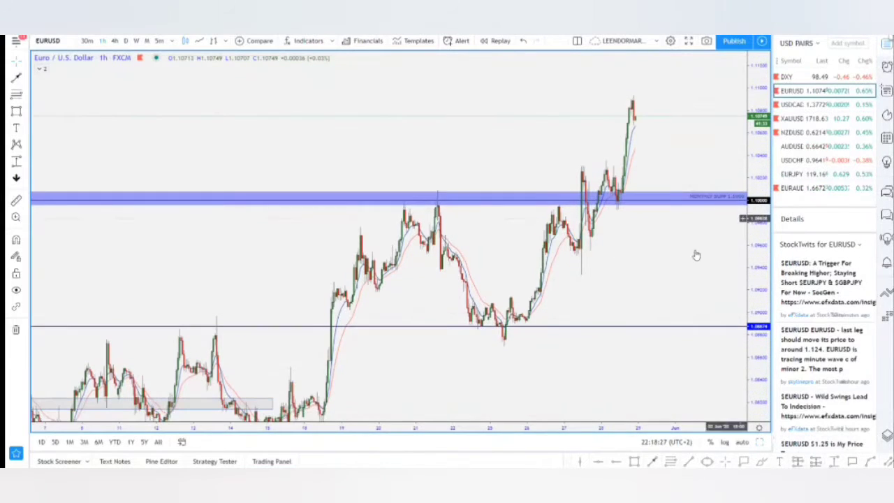
{"action": "left_click_drag", "start_coordinate": [664, 259], "coordinate": [673, 227]}
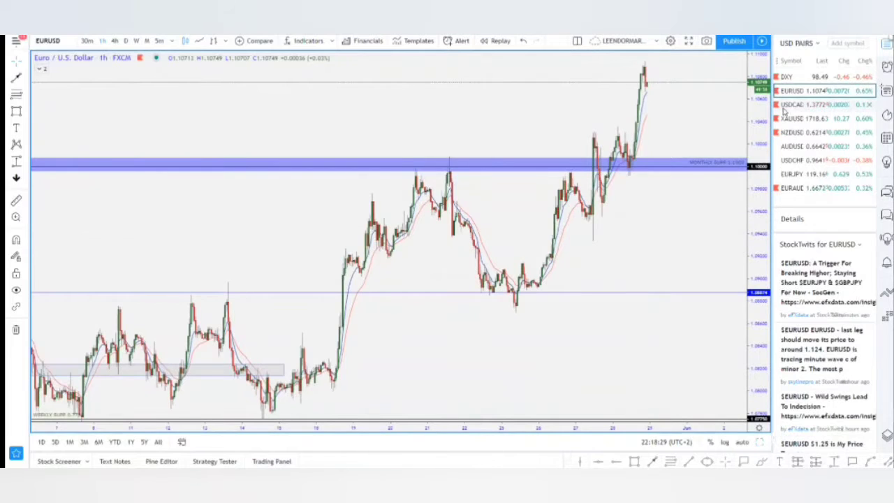
Open the USDCAD chart on the 4-hour timeframe and examine the decline toward the weekly 1.3700 level.
{"action": "left_click", "coordinate": [789, 105]}
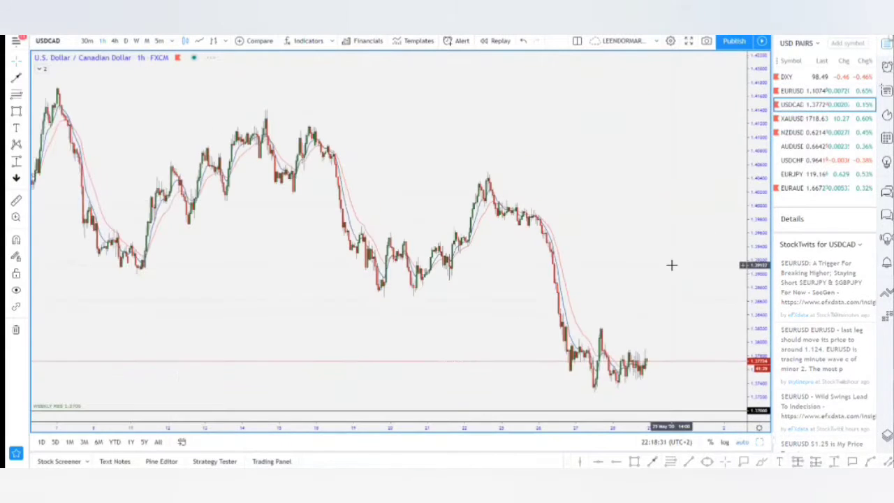
{"action": "scroll", "coordinate": [671, 265], "scroll_direction": "down", "scroll_amount": 5}
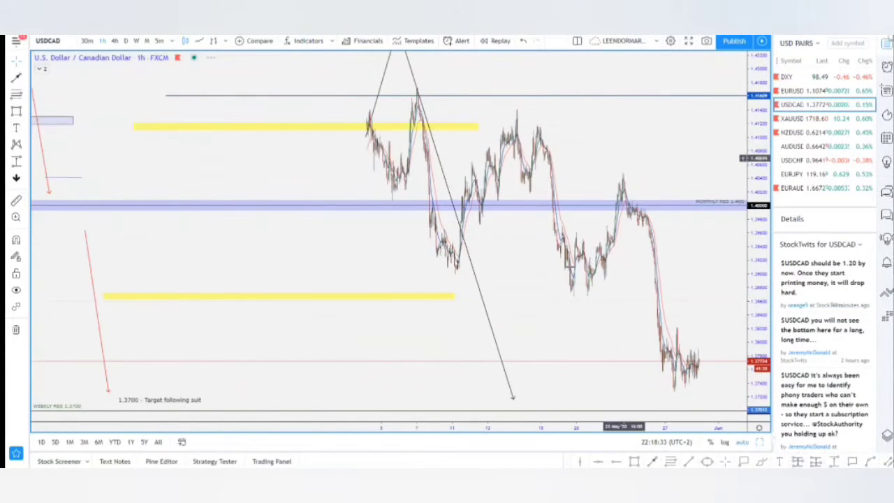
{"action": "scroll", "coordinate": [658, 253], "scroll_direction": "up", "scroll_amount": 4}
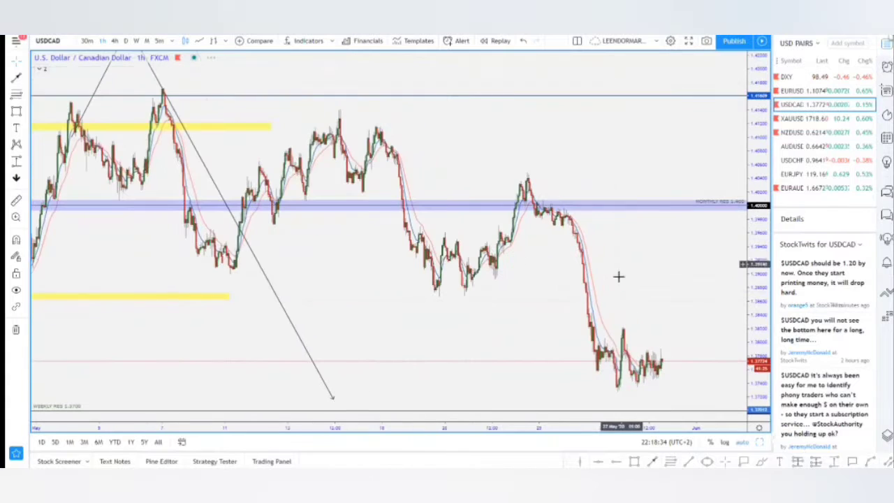
{"action": "left_click", "coordinate": [115, 41]}
{"action": "scroll", "coordinate": [695, 365], "scroll_direction": "down", "scroll_amount": 3}
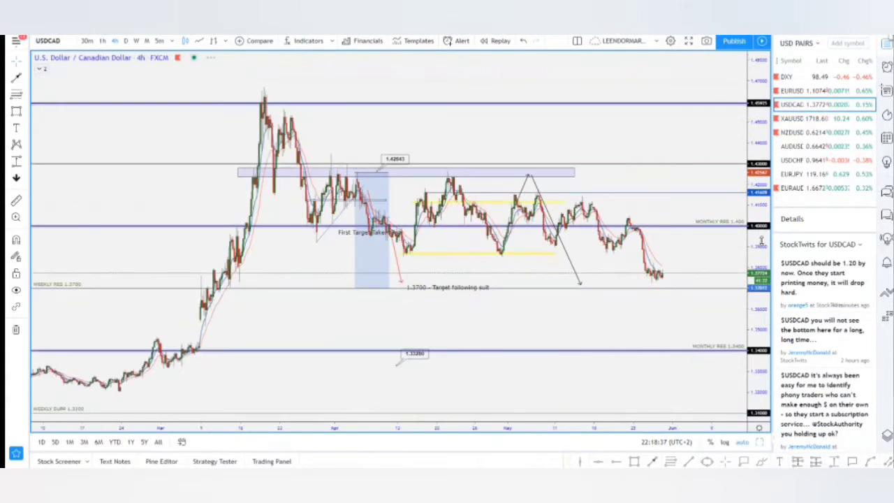
{"action": "left_click_drag", "start_coordinate": [706, 256], "coordinate": [708, 230]}
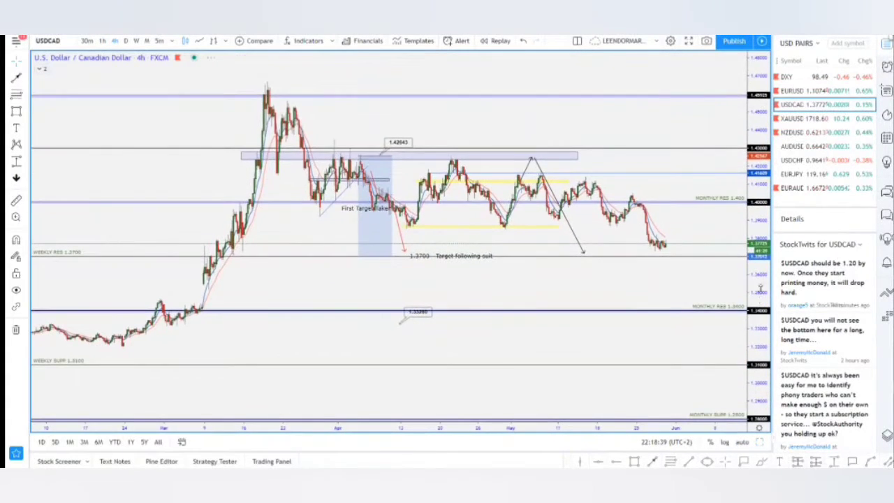
{"action": "left_click_drag", "start_coordinate": [761, 290], "coordinate": [727, 225]}
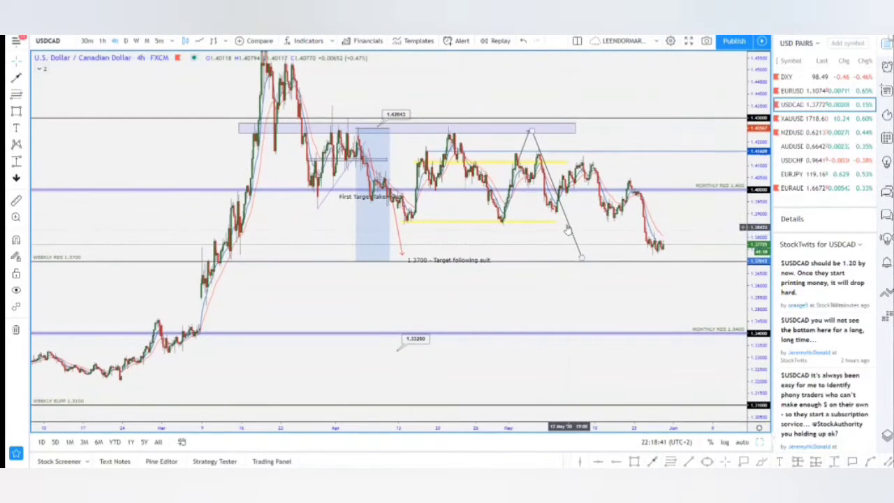
Extend the lower yellow zone on the USDCAD chart forward past the latest candles to about 4 June.
{"action": "left_click_drag", "start_coordinate": [557, 223], "coordinate": [681, 221]}
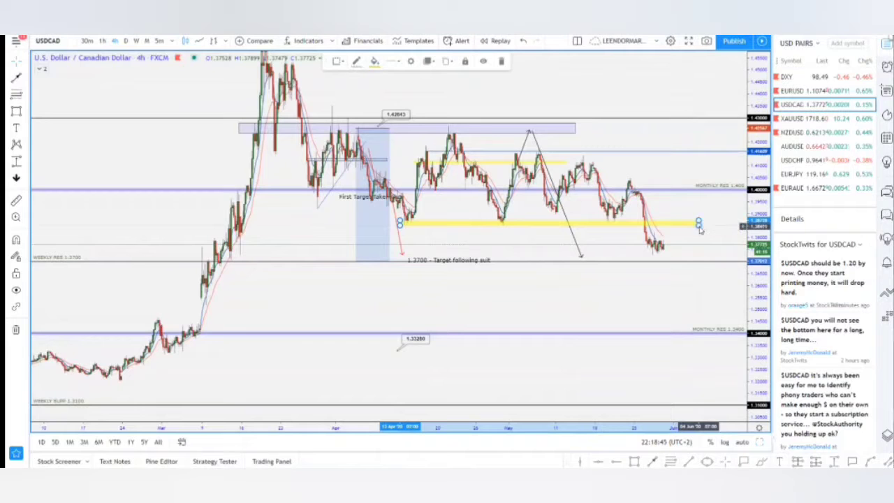
{"action": "mouse_move", "coordinate": [669, 172]}
{"action": "left_mouse_down"}
{"action": "mouse_move", "coordinate": [650, 168]}
{"action": "mouse_move", "coordinate": [679, 153]}
{"action": "left_mouse_up"}
{"action": "left_click_drag", "start_coordinate": [562, 295], "coordinate": [556, 311]}
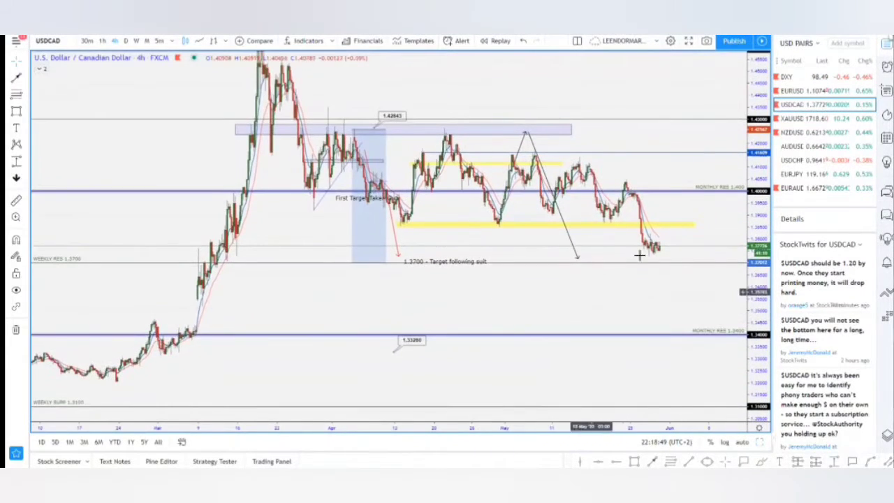
Look over the NZDUSD chart and examine USDCHF's 4-hour price action between the 0.97500 level and the shaded support zone.
{"action": "left_click", "coordinate": [796, 133]}
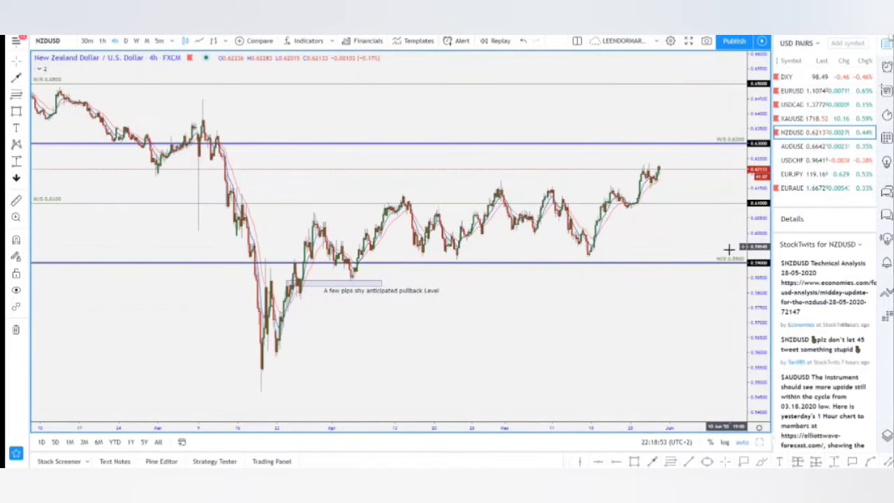
{"action": "left_click", "coordinate": [800, 161]}
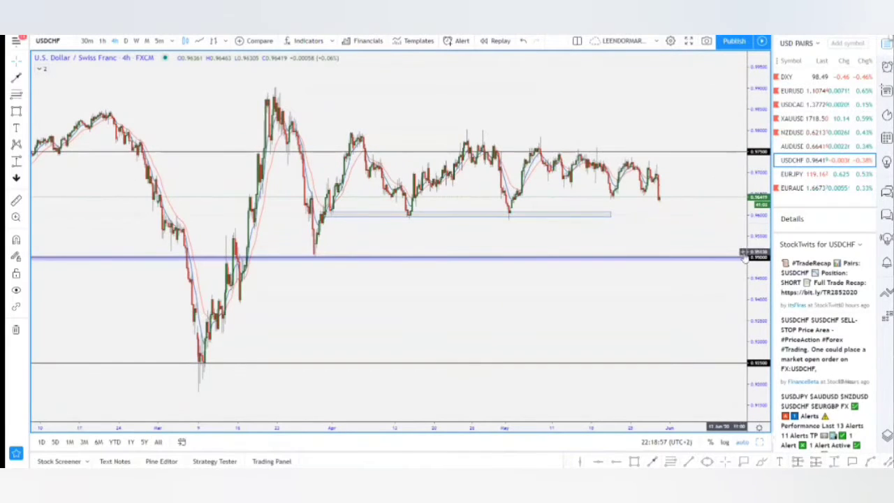
{"action": "mouse_move", "coordinate": [758, 247]}
{"action": "left_mouse_down"}
{"action": "mouse_move", "coordinate": [757, 105]}
{"action": "mouse_move", "coordinate": [730, 210]}
{"action": "mouse_move", "coordinate": [742, 243]}
{"action": "left_mouse_up"}
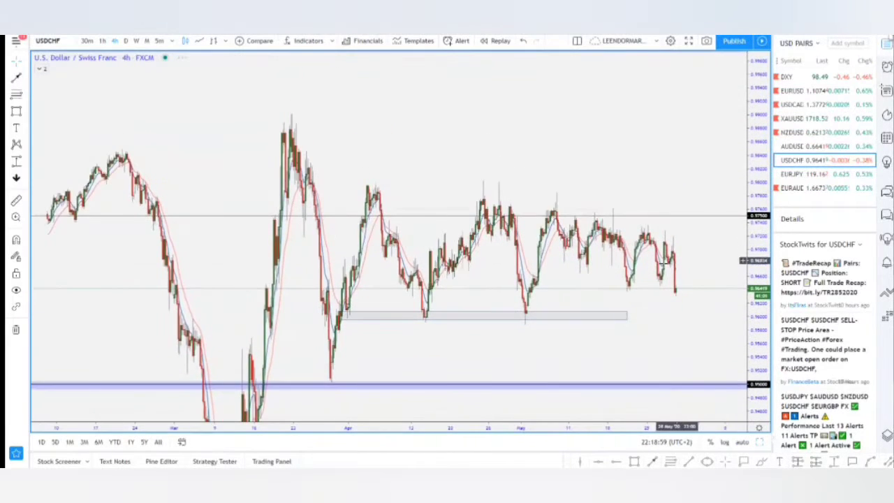
{"action": "scroll", "coordinate": [665, 269], "scroll_direction": "up", "scroll_amount": 3}
{"action": "scroll", "coordinate": [667, 267], "scroll_direction": "down", "scroll_amount": 4}
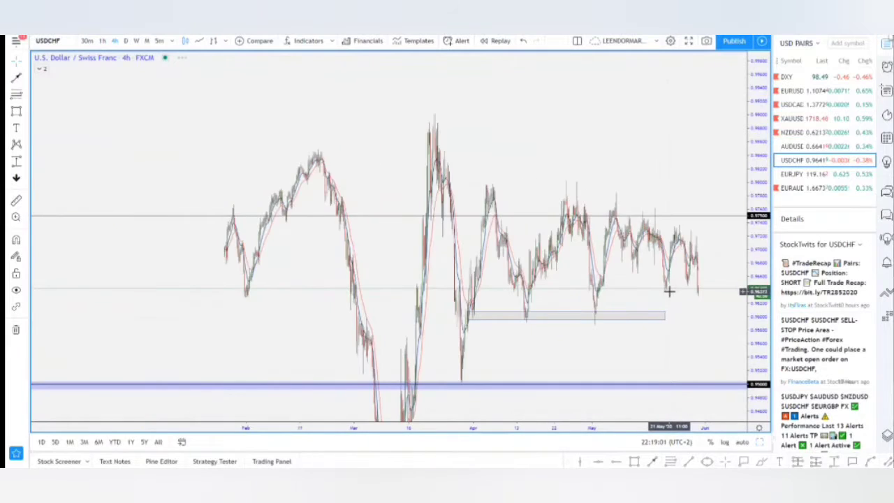
{"action": "scroll", "coordinate": [667, 293], "scroll_direction": "up", "scroll_amount": 3}
{"action": "left_click_drag", "start_coordinate": [669, 290], "coordinate": [684, 258]}
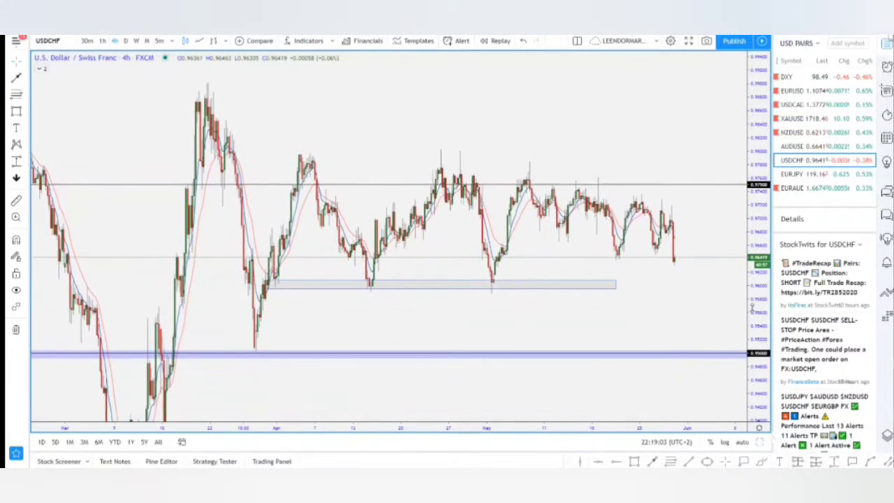
{"action": "left_click_drag", "start_coordinate": [753, 305], "coordinate": [753, 274]}
{"action": "left_click_drag", "start_coordinate": [723, 219], "coordinate": [725, 210]}
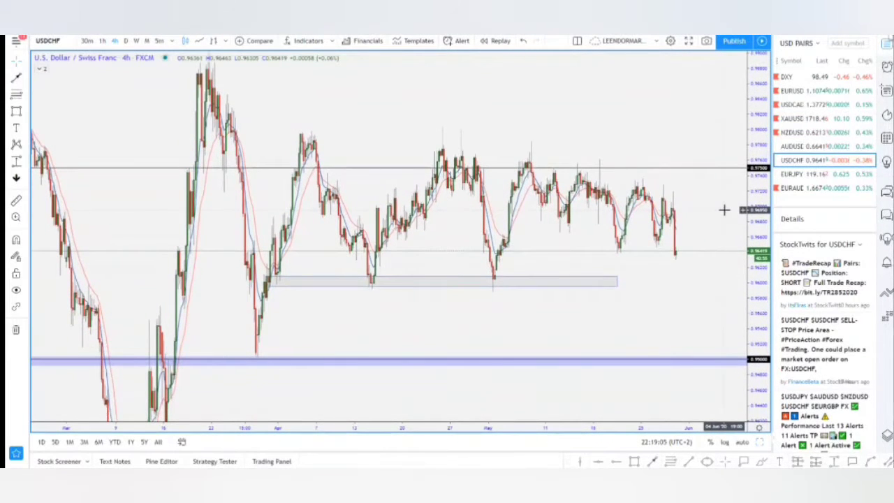
Open the DXY chart and extend the horizontal arrow line along the April and May lows to about 2 June.
{"action": "left_click", "coordinate": [788, 78]}
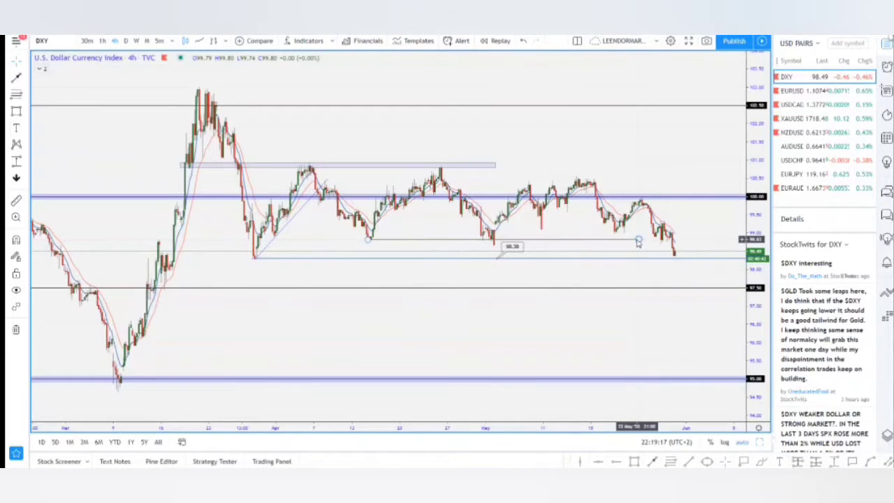
{"action": "left_click_drag", "start_coordinate": [638, 242], "coordinate": [701, 240]}
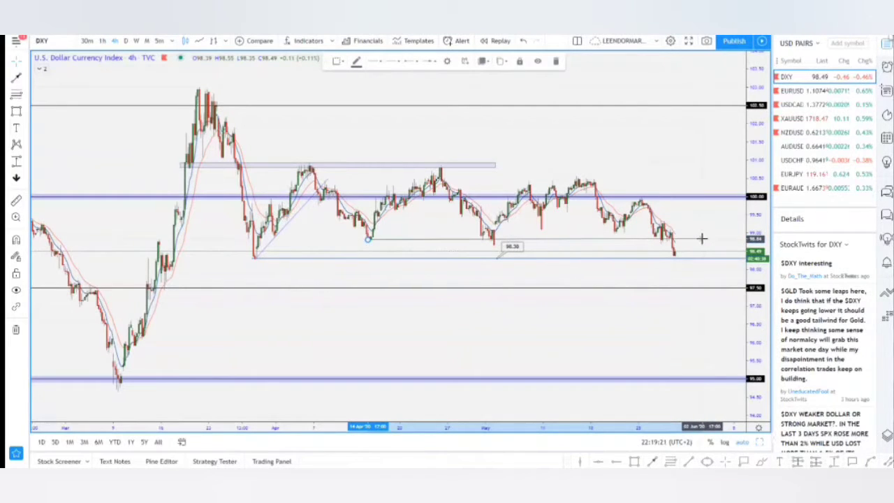
{"action": "left_click", "coordinate": [697, 248]}
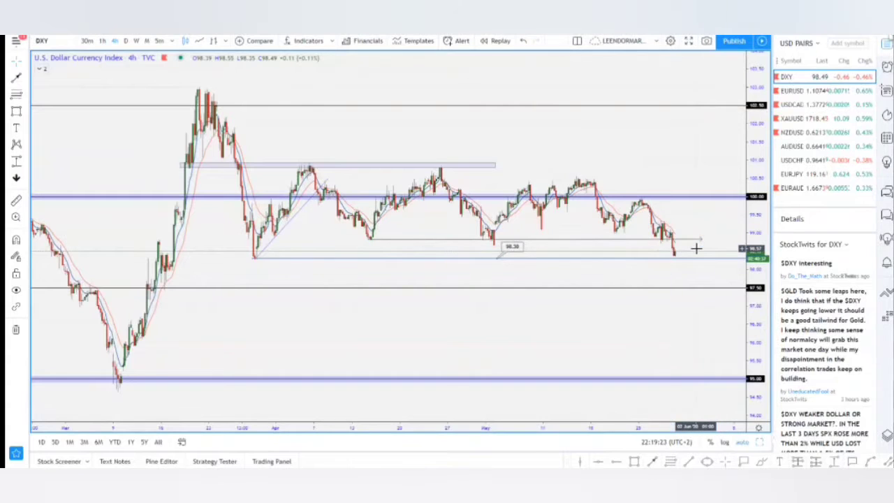
Examine the DXY 4-hour history and the 98.30, 97.50 and 95.00 levels below the latest price.
{"action": "scroll", "coordinate": [523, 296], "scroll_direction": "down", "scroll_amount": 5}
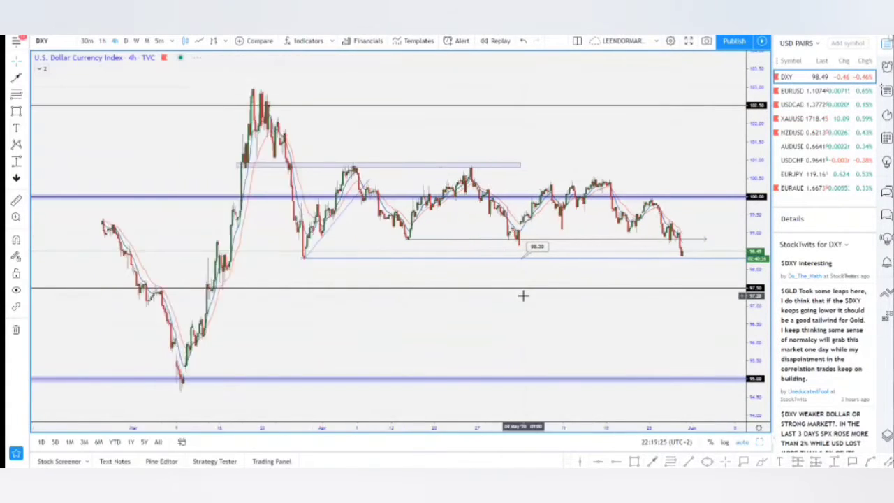
{"action": "left_click_drag", "start_coordinate": [618, 297], "coordinate": [662, 287]}
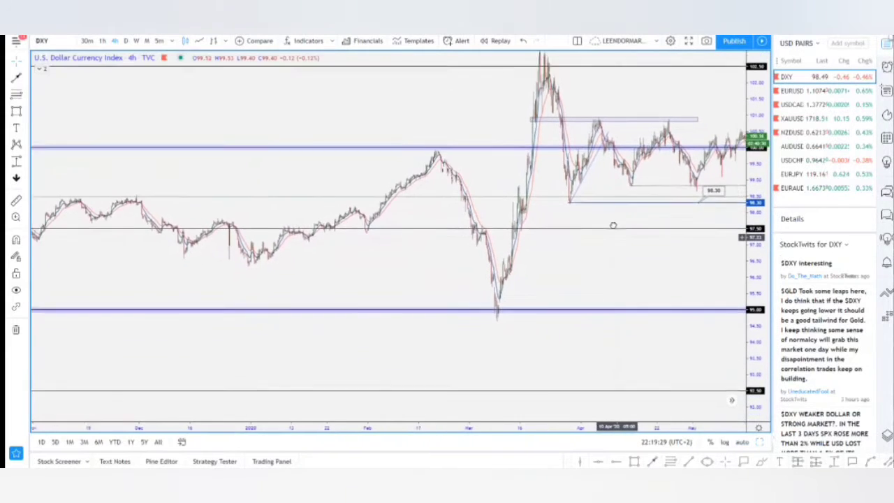
{"action": "scroll", "coordinate": [570, 227], "scroll_direction": "up", "scroll_amount": 5}
{"action": "left_click_drag", "start_coordinate": [528, 263], "coordinate": [459, 275]}
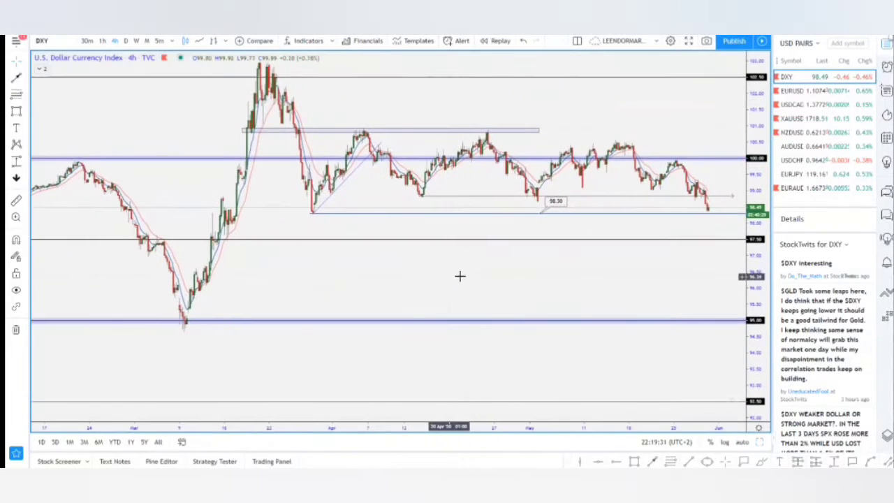
{"action": "left_click_drag", "start_coordinate": [746, 256], "coordinate": [714, 269]}
{"action": "left_click_drag", "start_coordinate": [765, 328], "coordinate": [719, 216]}
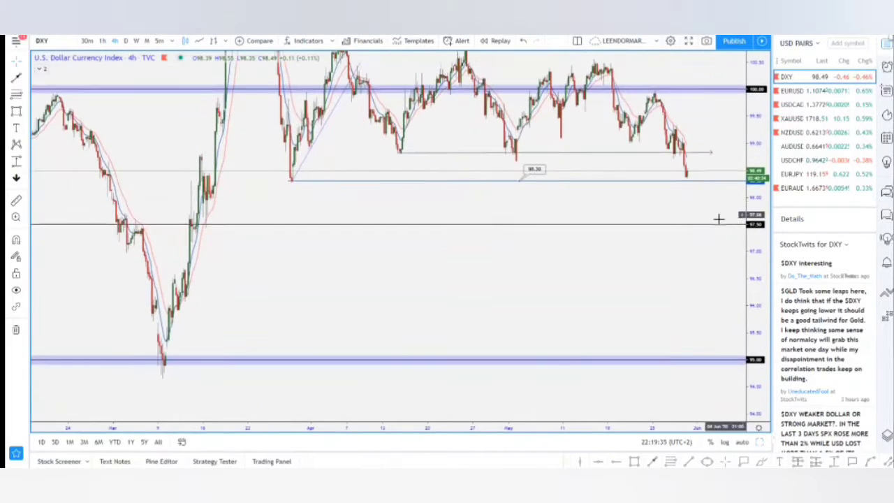
Draw a rising trend line in the empty DXY area above the 105.00 zone, from about 105.50 on 7 April to about 107.75 near 11 May.
{"action": "left_click_drag", "start_coordinate": [678, 292], "coordinate": [648, 359]}
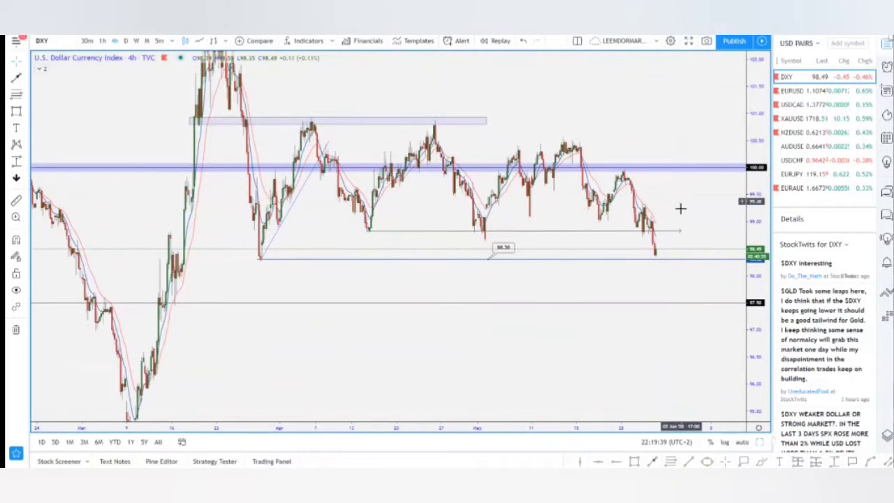
{"action": "left_click_drag", "start_coordinate": [679, 207], "coordinate": [679, 252]}
{"action": "scroll", "coordinate": [541, 249], "scroll_direction": "up", "scroll_amount": 3}
{"action": "scroll", "coordinate": [557, 259], "scroll_direction": "down", "scroll_amount": 4}
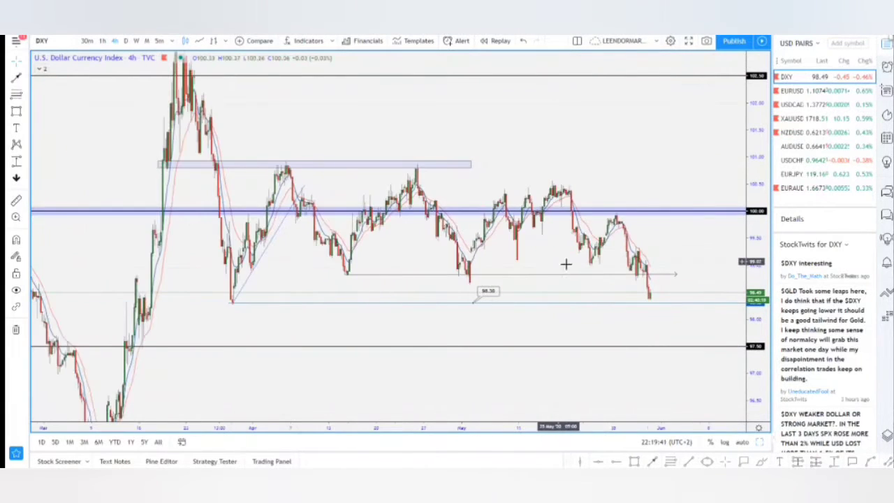
{"action": "left_click_drag", "start_coordinate": [757, 175], "coordinate": [754, 142]}
{"action": "left_click_drag", "start_coordinate": [694, 144], "coordinate": [654, 409]}
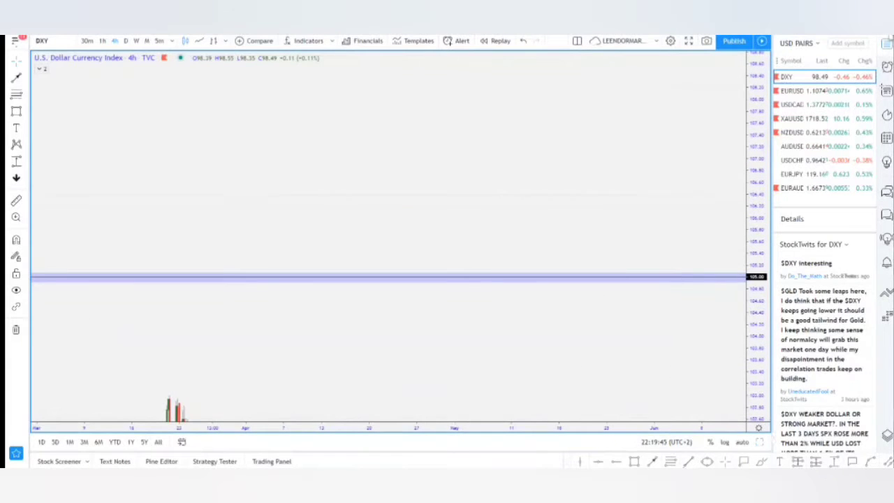
{"action": "left_click", "coordinate": [688, 461]}
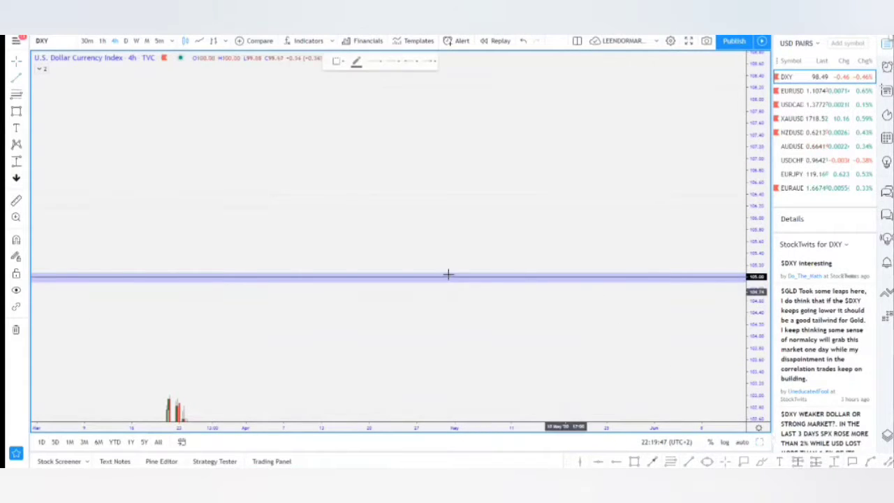
{"action": "left_click", "coordinate": [283, 247]}
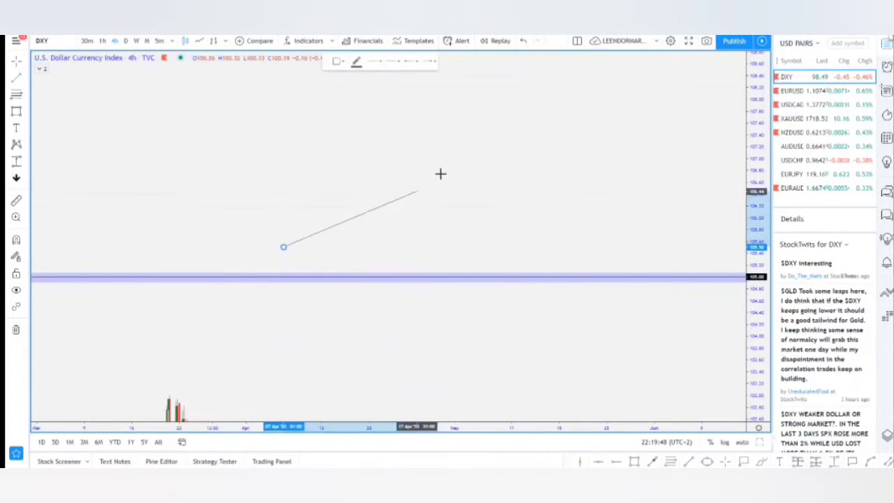
{"action": "left_click", "coordinate": [508, 114]}
{"action": "left_click_drag", "start_coordinate": [274, 260], "coordinate": [355, 330]}
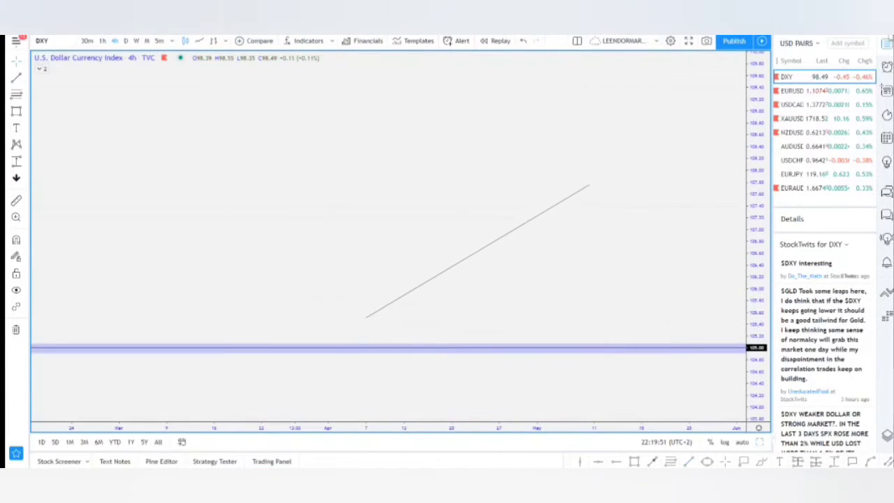
Brush a zigzag of higher highs and lows along the trend line, ending in a drop through it to about 107.10.
{"action": "left_click", "coordinate": [379, 309]}
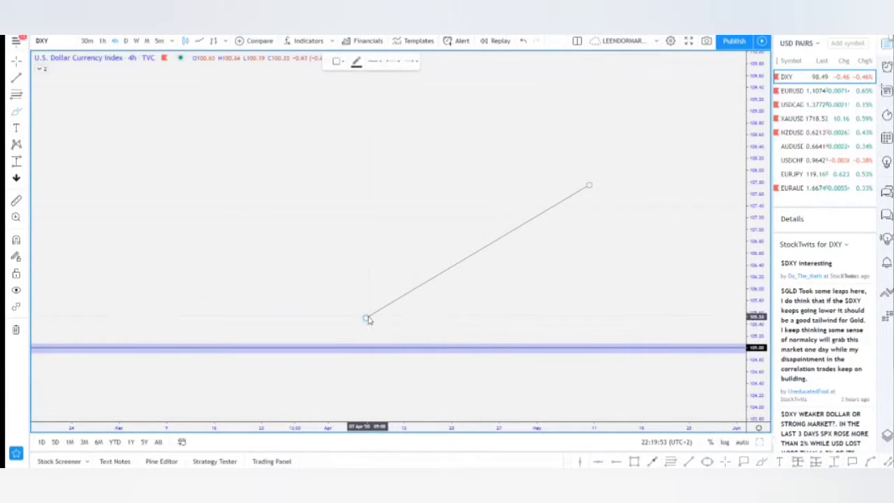
{"action": "mouse_move", "coordinate": [367, 318]}
{"action": "left_mouse_down"}
{"action": "mouse_move", "coordinate": [380, 285]}
{"action": "mouse_move", "coordinate": [397, 282]}
{"action": "mouse_move", "coordinate": [409, 294]}
{"action": "mouse_move", "coordinate": [450, 226]}
{"action": "left_mouse_up"}
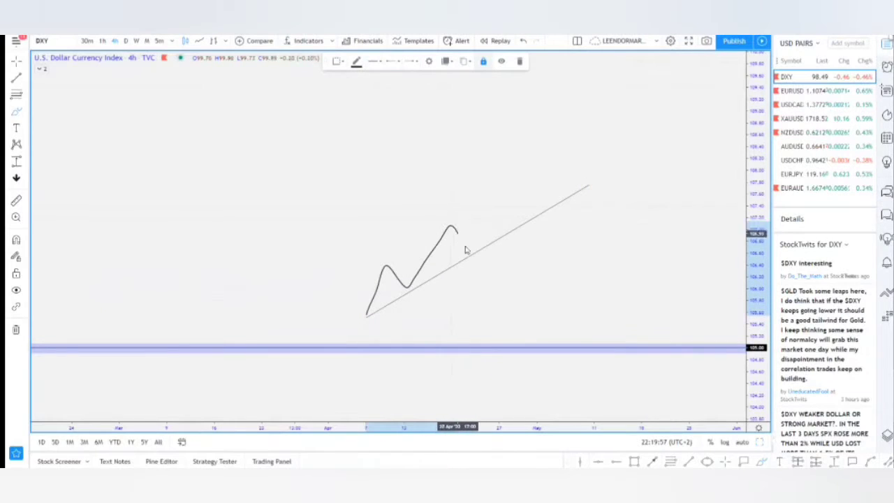
{"action": "mouse_move", "coordinate": [472, 260]}
{"action": "left_mouse_down"}
{"action": "mouse_move", "coordinate": [506, 186]}
{"action": "mouse_move", "coordinate": [525, 222]}
{"action": "mouse_move", "coordinate": [555, 155]}
{"action": "left_mouse_up"}
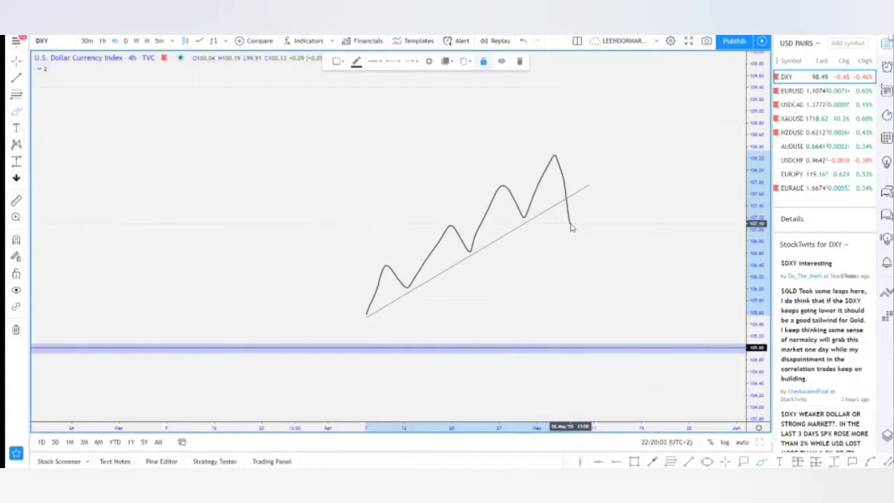
{"action": "left_click_drag", "start_coordinate": [572, 227], "coordinate": [570, 224]}
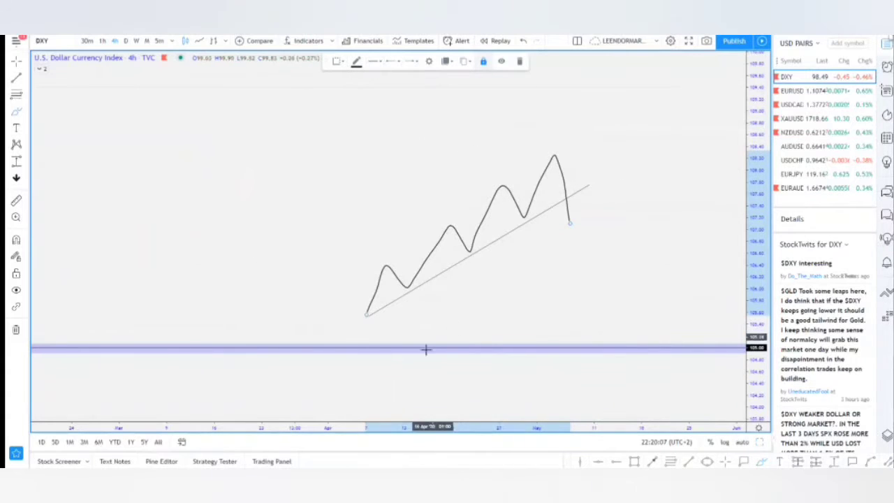
Cross out the zigzag sketch with two diagonal brush strokes and undo both strokes.
{"action": "left_click_drag", "start_coordinate": [389, 154], "coordinate": [617, 349]}
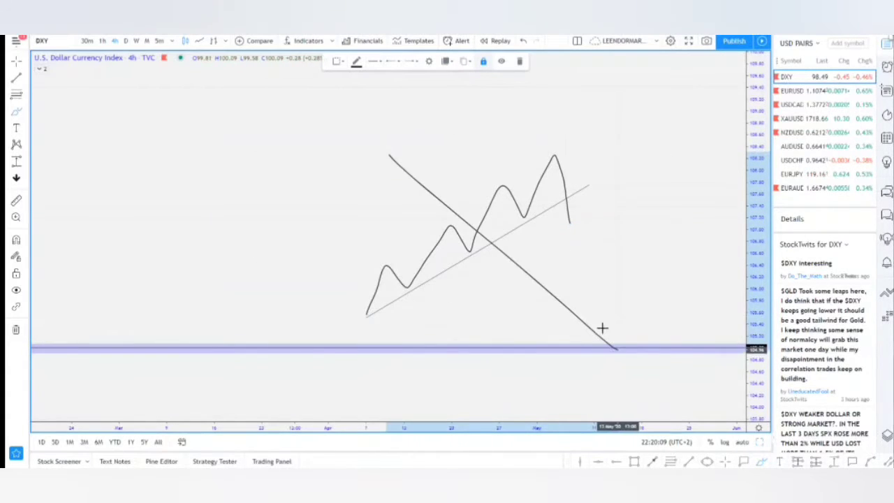
{"action": "left_click_drag", "start_coordinate": [573, 141], "coordinate": [348, 375]}
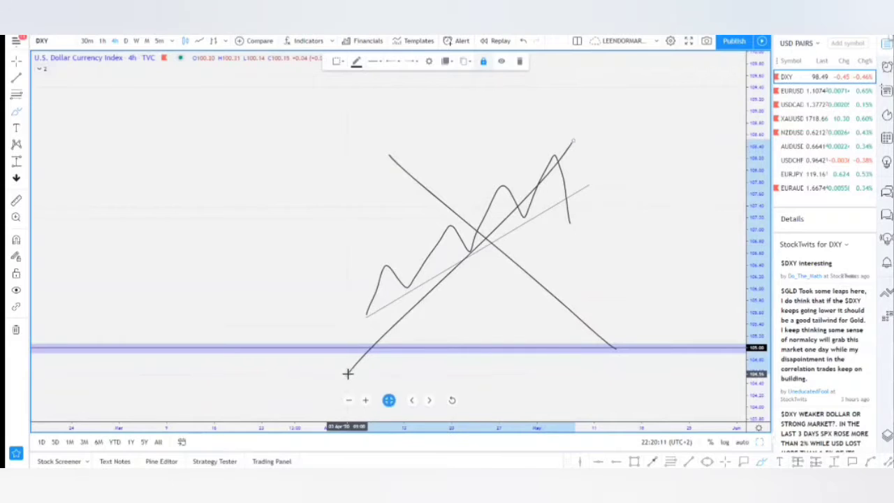
{"action": "key", "text": "ctrl+z"}
{"action": "key", "text": "ctrl+z"}
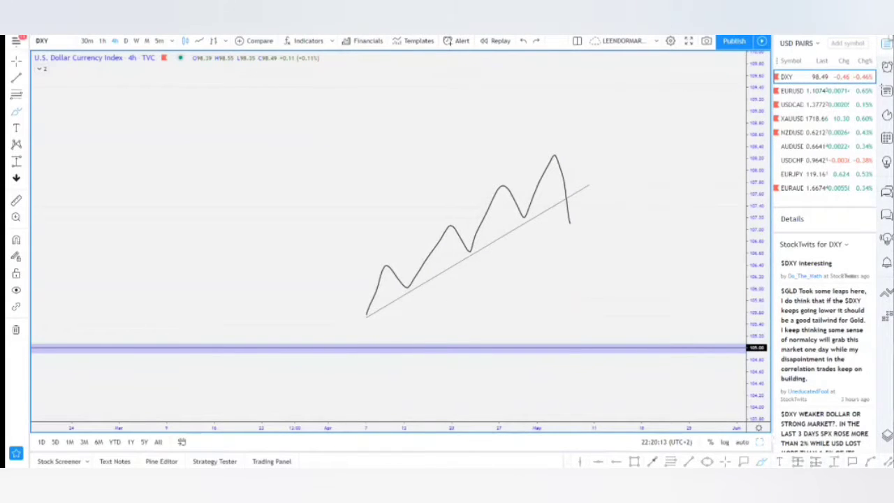
Draw a thin rectangle zone at about 107.10 from the zigzag's second peak on 17 April to about 21 May.
{"action": "left_click", "coordinate": [636, 462]}
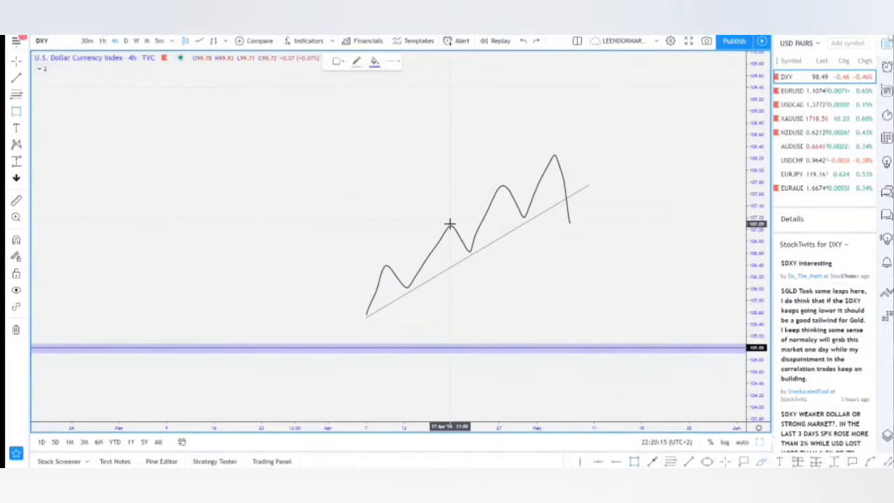
{"action": "left_click_drag", "start_coordinate": [446, 226], "coordinate": [678, 220]}
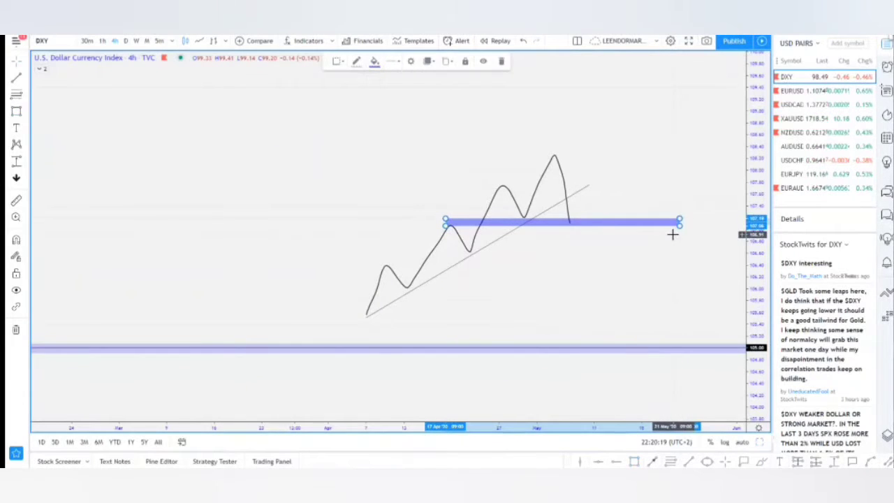
{"action": "left_click", "coordinate": [695, 392]}
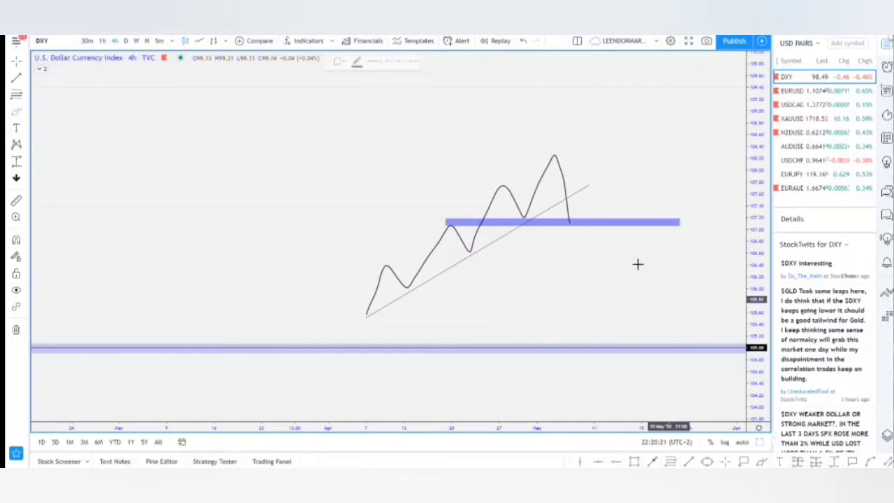
Brush a rebound from the zone to about 109.30, a level at the highest peak, and circles around the two lows on the zone.
{"action": "left_click", "coordinate": [573, 219]}
{"action": "left_click_drag", "start_coordinate": [570, 222], "coordinate": [624, 92]}
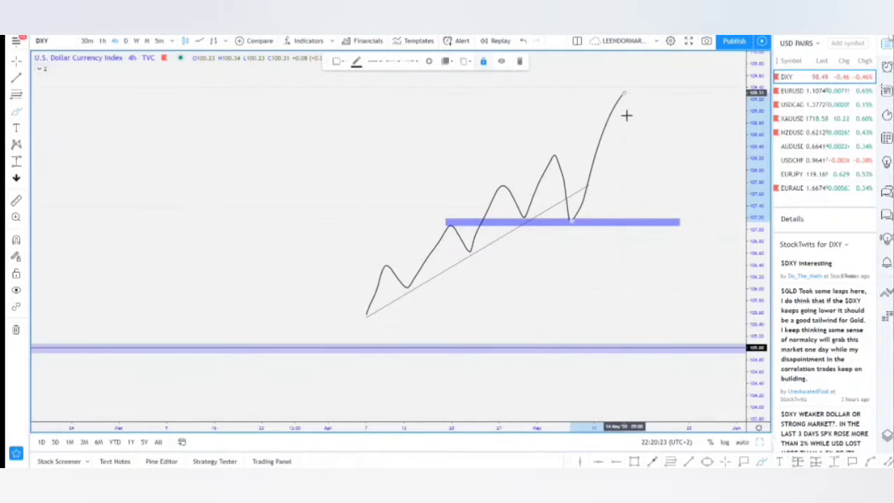
{"action": "left_click_drag", "start_coordinate": [535, 153], "coordinate": [641, 153]}
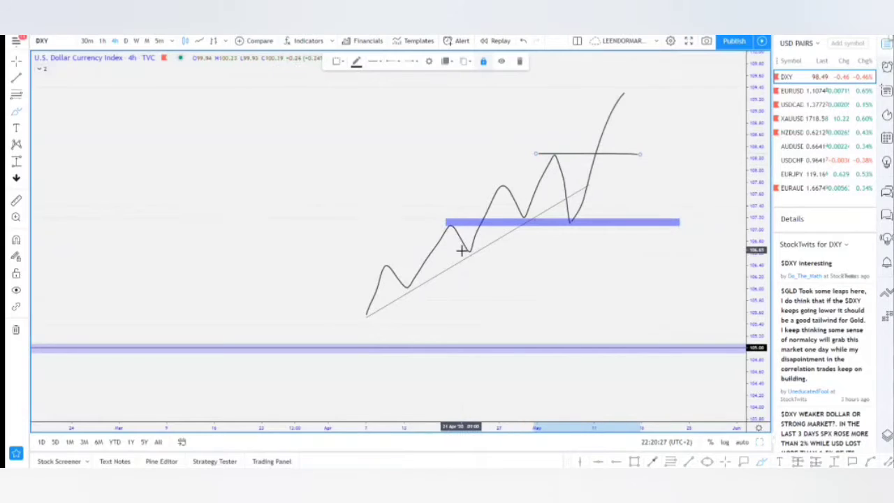
{"action": "mouse_move", "coordinate": [472, 251]}
{"action": "left_mouse_down"}
{"action": "mouse_move", "coordinate": [502, 183]}
{"action": "mouse_move", "coordinate": [525, 214]}
{"action": "mouse_move", "coordinate": [563, 178]}
{"action": "mouse_move", "coordinate": [573, 219]}
{"action": "mouse_move", "coordinate": [535, 208]}
{"action": "mouse_move", "coordinate": [579, 225]}
{"action": "mouse_move", "coordinate": [626, 114]}
{"action": "left_mouse_up"}
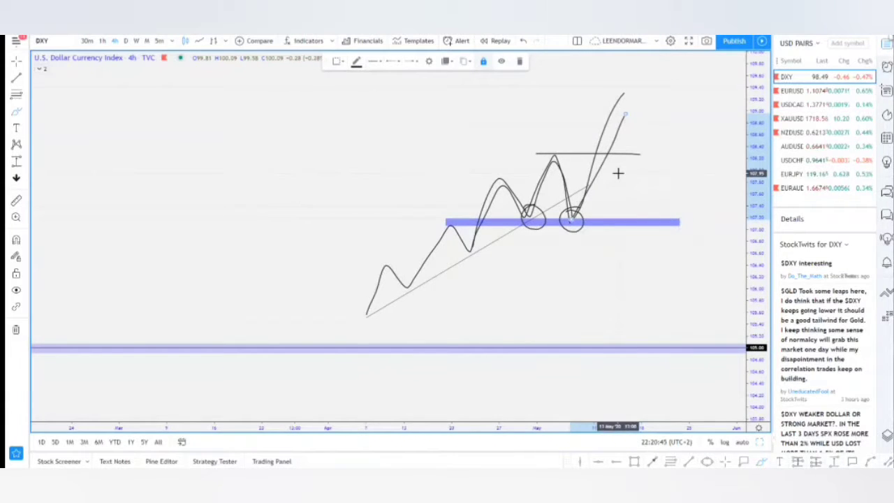
Brush a horizontal level at about 107.80 with circles at its peak and retest, retracing the swings and adding a drop through the zone.
{"action": "left_click_drag", "start_coordinate": [464, 181], "coordinate": [887, 183]}
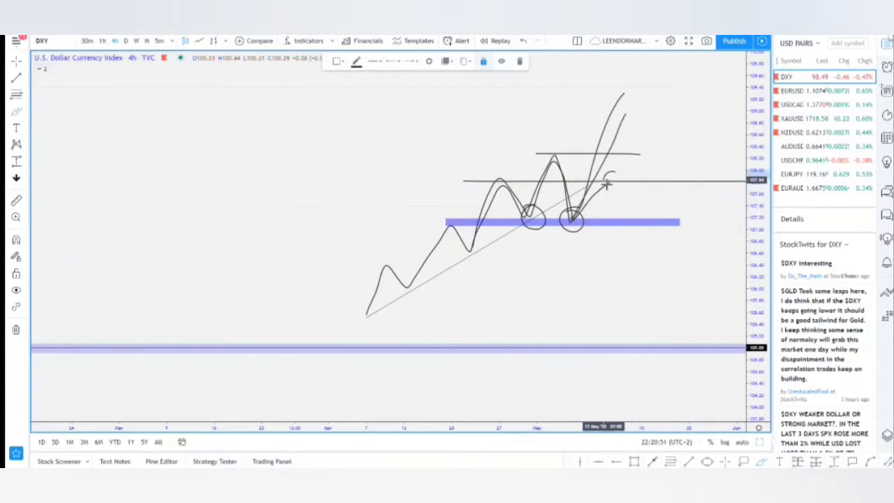
{"action": "left_click_drag", "start_coordinate": [618, 171], "coordinate": [619, 185]}
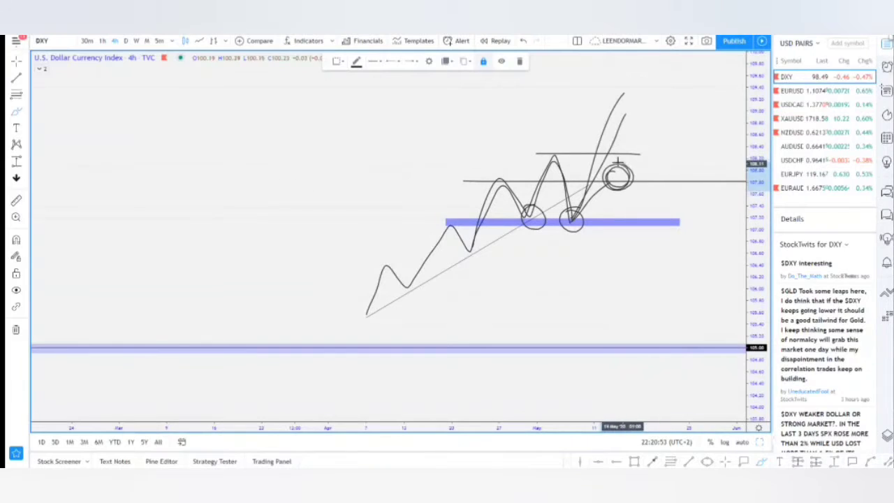
{"action": "left_click_drag", "start_coordinate": [616, 183], "coordinate": [646, 258]}
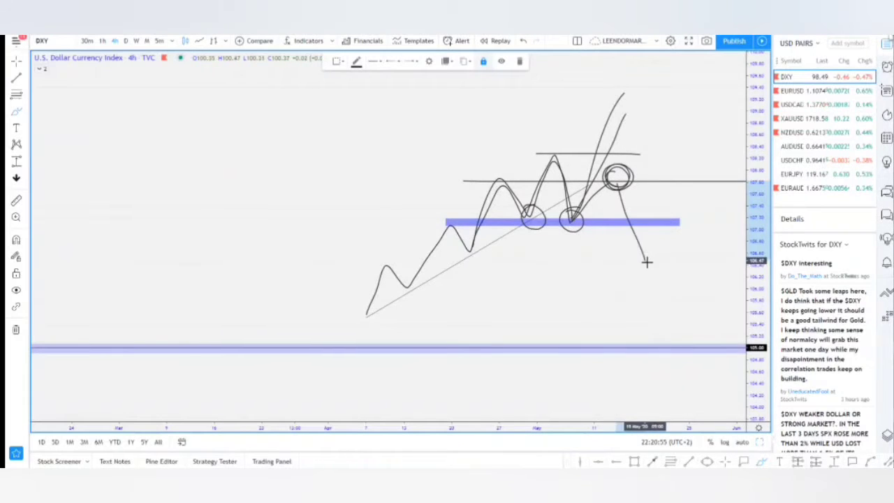
{"action": "left_click_drag", "start_coordinate": [510, 172], "coordinate": [574, 214]}
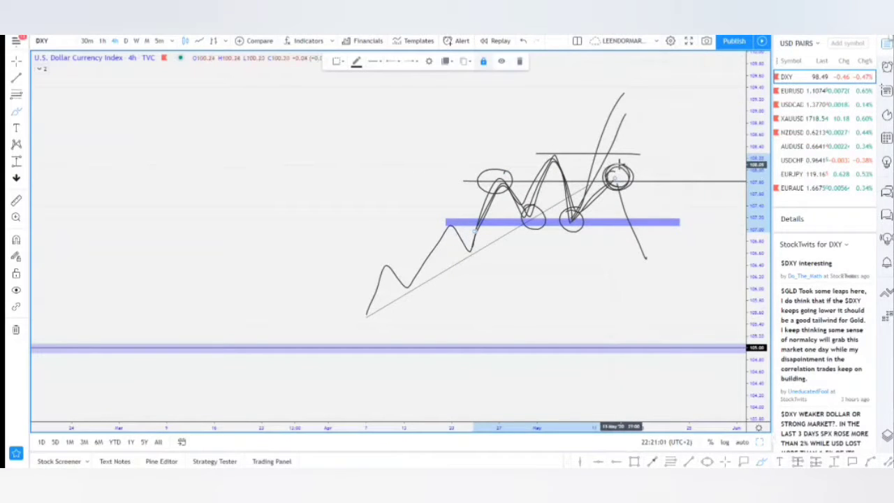
{"action": "mouse_move", "coordinate": [619, 165]}
{"action": "left_mouse_down"}
{"action": "mouse_move", "coordinate": [632, 180]}
{"action": "mouse_move", "coordinate": [604, 174]}
{"action": "mouse_move", "coordinate": [633, 242]}
{"action": "left_mouse_up"}
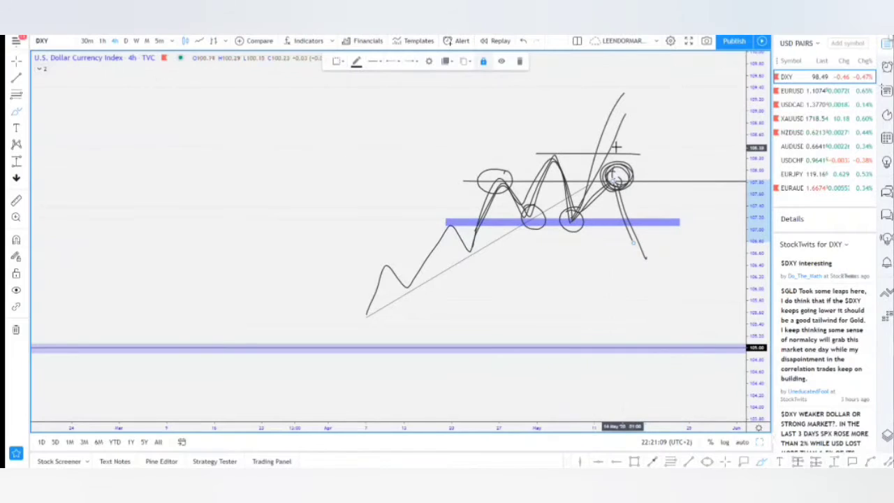
Undo all the illustration drawings on the DXY chart, including the brush strokes, the rectangle zone and the rising trend line.
{"action": "key", "text": "ctrl+z"}
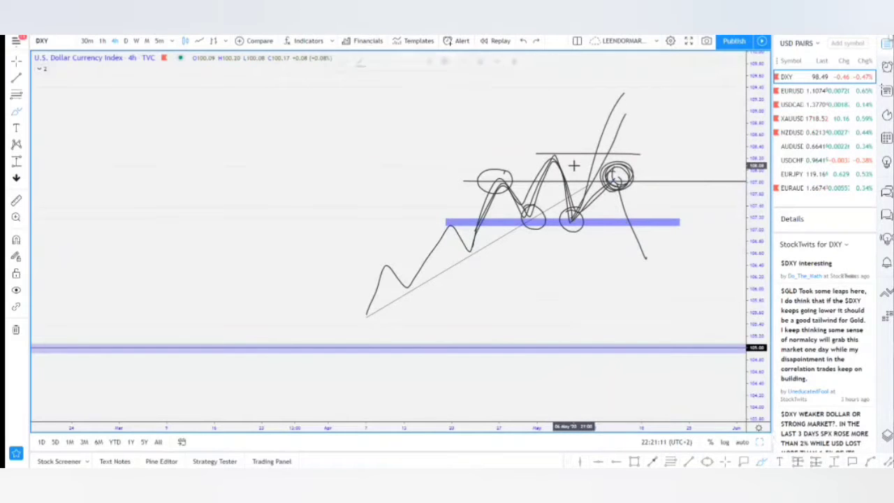
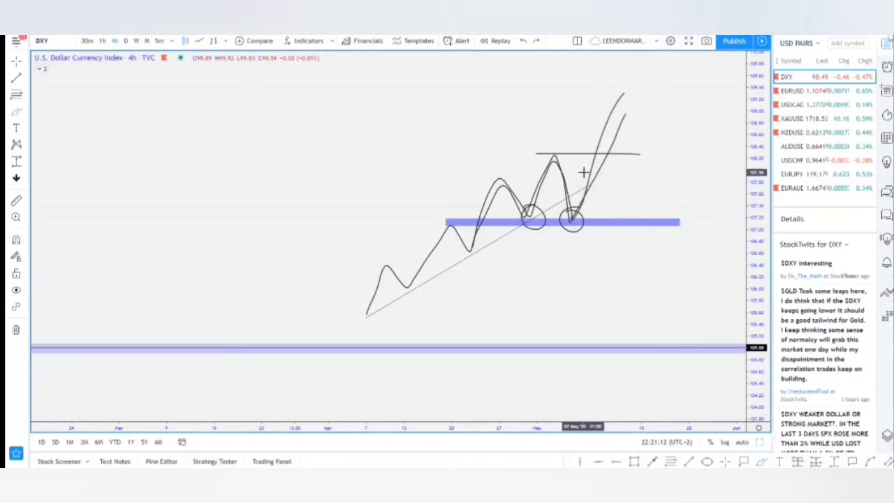
{"action": "key", "text": "ctrl+z"}
{"action": "key", "text": "ctrl+z"}
{"action": "key", "text": "ctrl+z"}
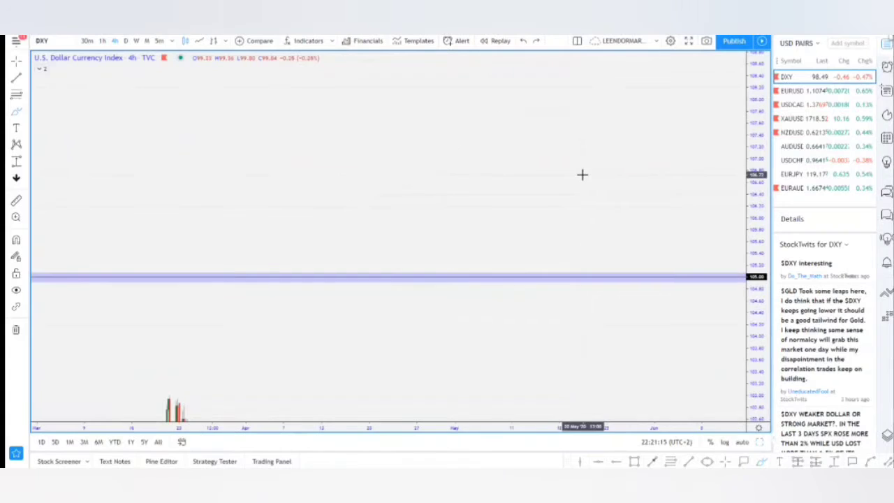
Switch the watchlist to Futures/Stocks and open the NAS100 4-hour chart showing its history back to late February.
{"action": "left_click", "coordinate": [820, 46]}
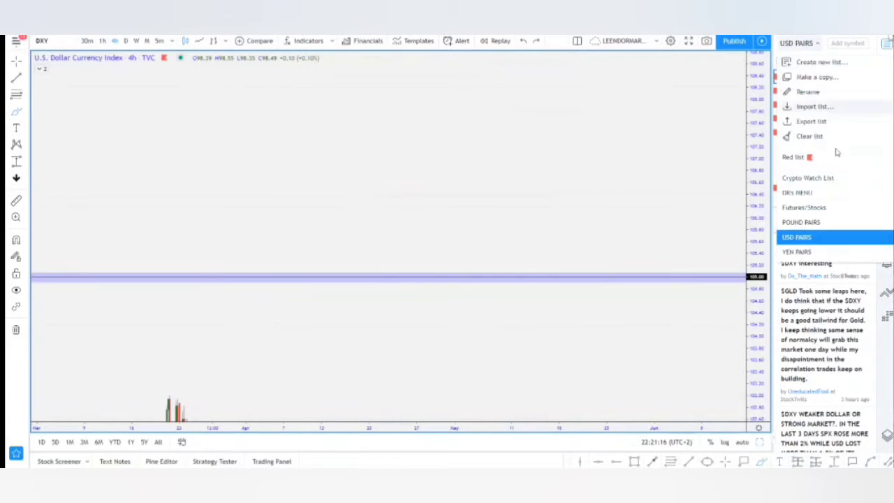
{"action": "left_click", "coordinate": [805, 208]}
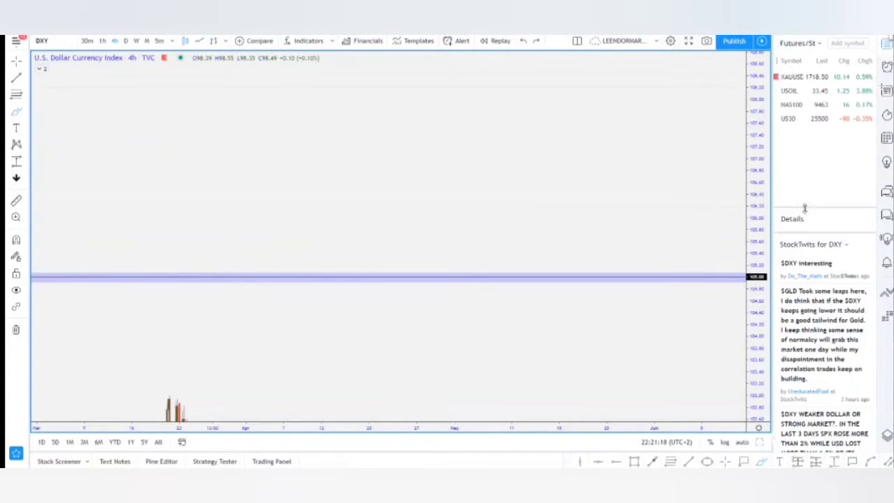
{"action": "left_click", "coordinate": [802, 106]}
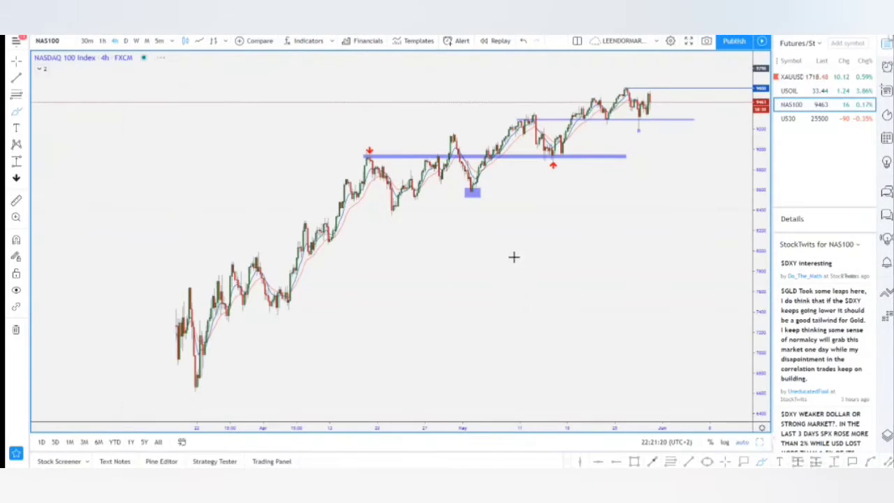
{"action": "scroll", "coordinate": [497, 225], "scroll_direction": "down", "scroll_amount": 4}
{"action": "scroll", "coordinate": [553, 248], "scroll_direction": "up", "scroll_amount": 4}
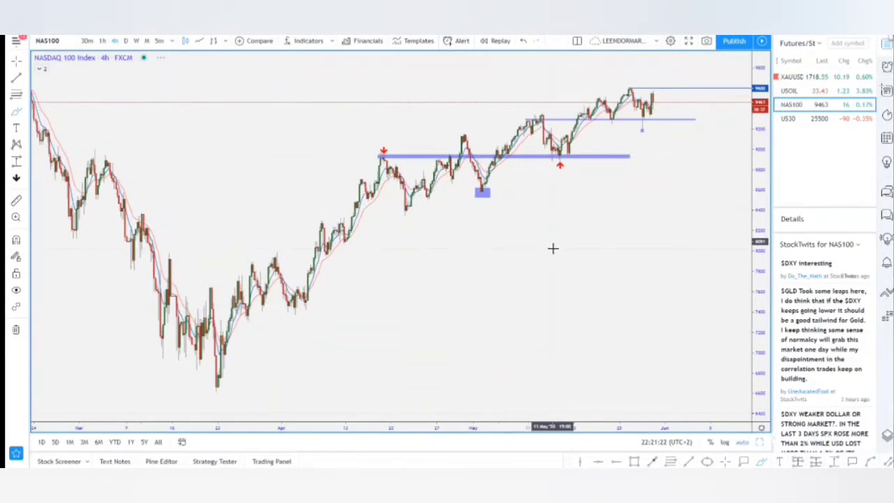
Draw a rising trend line on NAS100 from the March low at about 6600 through the May lows to about 9500 near 1 June.
{"action": "left_click", "coordinate": [688, 461]}
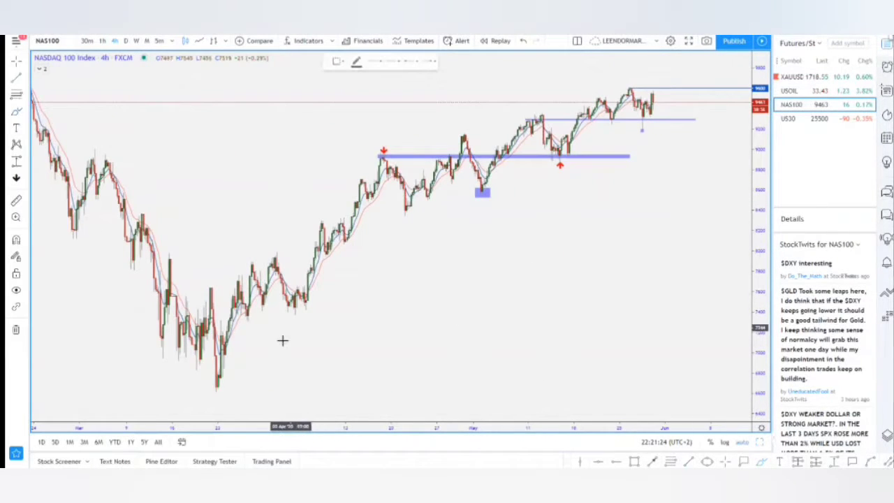
{"action": "left_click", "coordinate": [216, 393]}
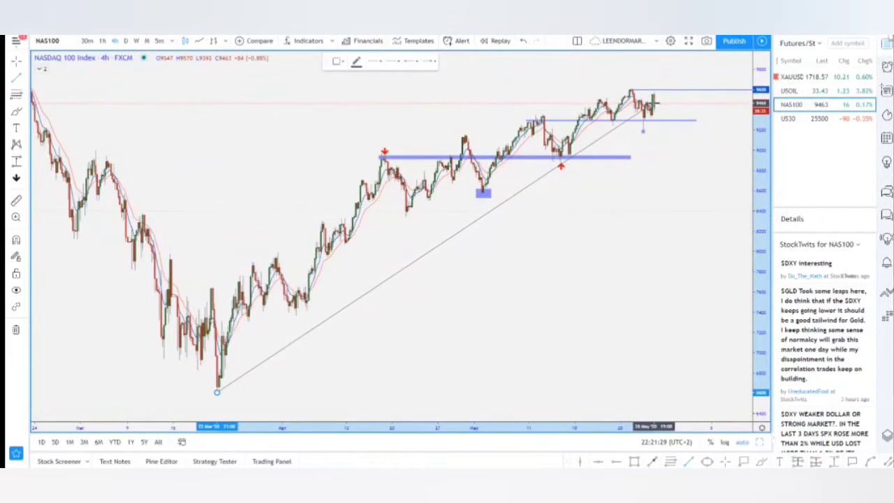
{"action": "left_click", "coordinate": [664, 96]}
{"action": "left_click", "coordinate": [660, 172]}
Examine NAS100's late-May price action on the 4-hour chart around the rising trend line, the 9600 level and the support below.
{"action": "left_click_drag", "start_coordinate": [763, 238], "coordinate": [786, 170]}
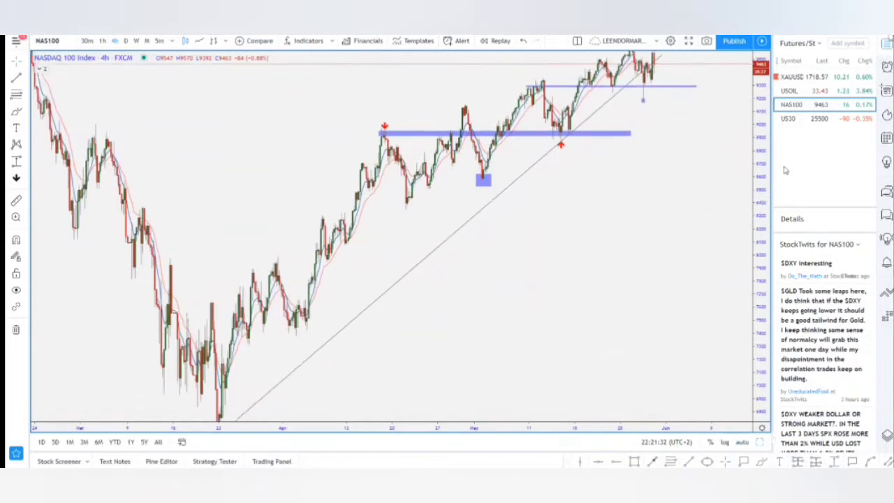
{"action": "left_click_drag", "start_coordinate": [692, 120], "coordinate": [736, 336]}
{"action": "scroll", "coordinate": [657, 283], "scroll_direction": "up", "scroll_amount": 2}
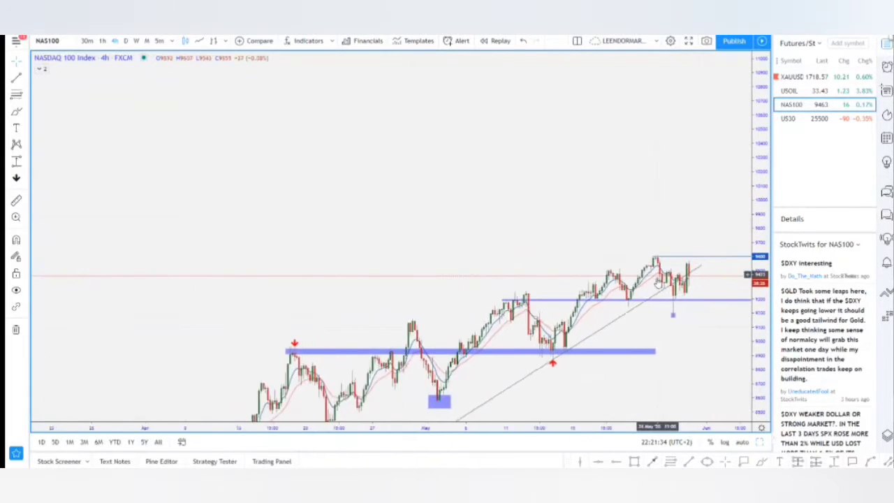
{"action": "scroll", "coordinate": [657, 286], "scroll_direction": "up", "scroll_amount": 3}
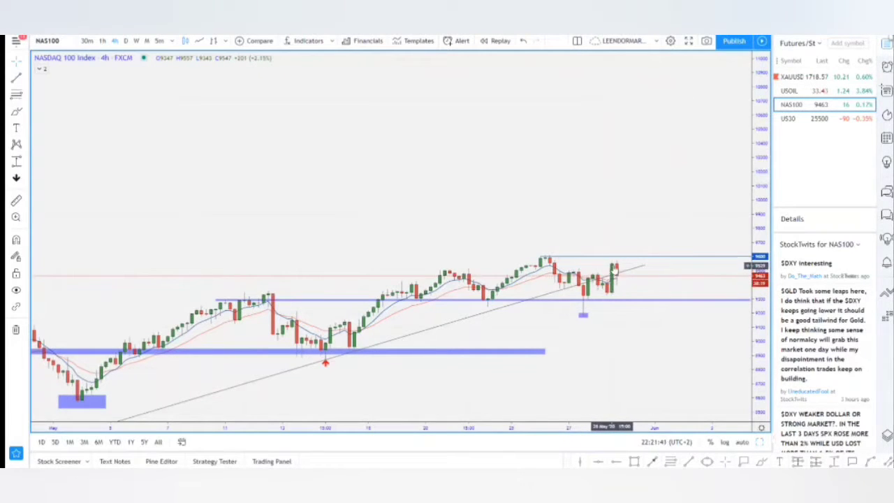
{"action": "scroll", "coordinate": [622, 272], "scroll_direction": "down", "scroll_amount": 5}
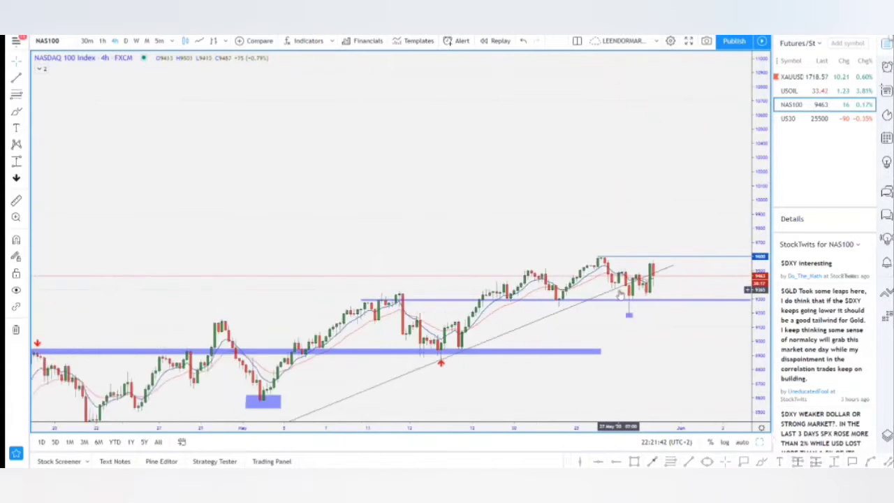
{"action": "left_click_drag", "start_coordinate": [688, 329], "coordinate": [612, 319]}
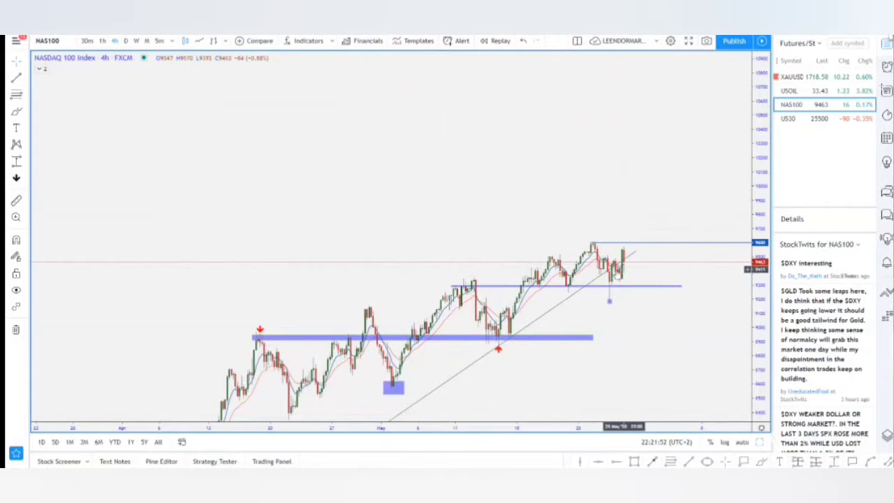
{"action": "left_click_drag", "start_coordinate": [606, 298], "coordinate": [628, 246]}
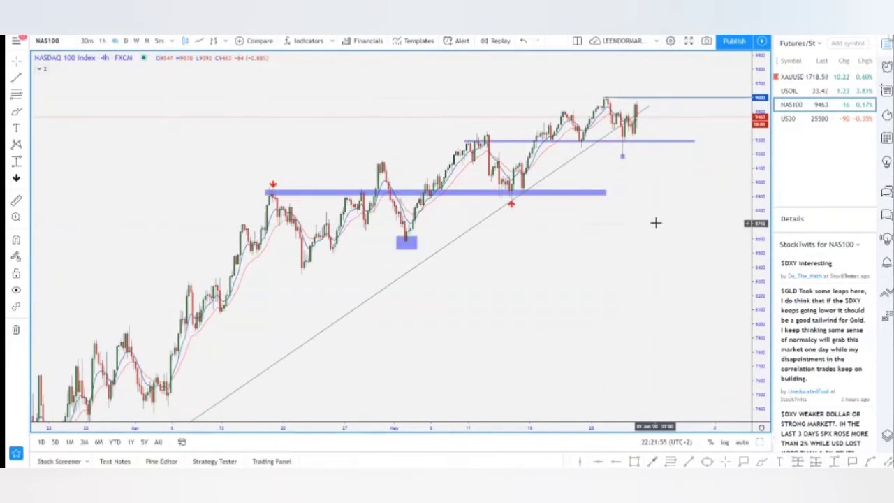
{"action": "scroll", "coordinate": [655, 222], "scroll_direction": "up", "scroll_amount": 5}
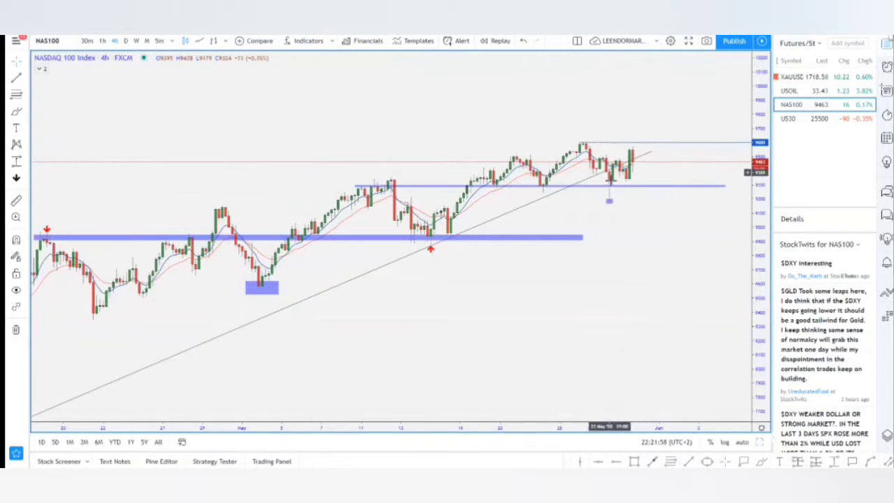
{"action": "scroll", "coordinate": [632, 237], "scroll_direction": "down", "scroll_amount": 3}
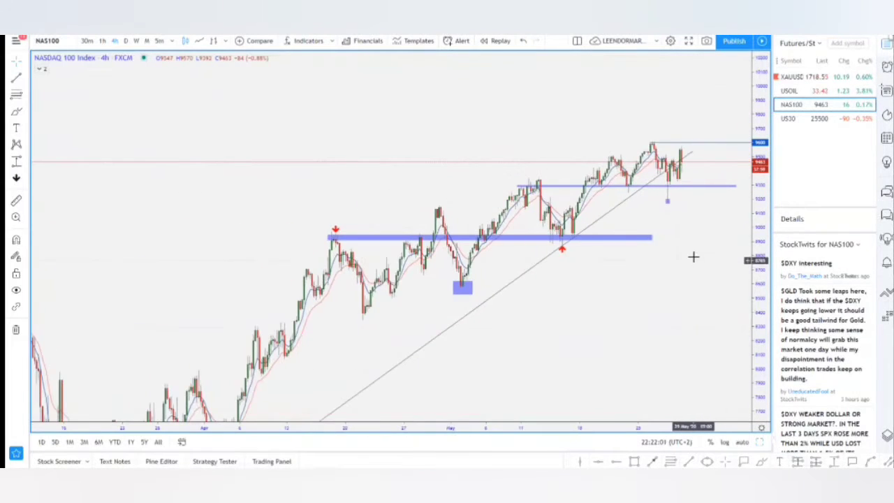
Switch NAS100 to the 1-hour timeframe and examine the late-May swings around the rising trend line.
{"action": "left_click", "coordinate": [102, 40]}
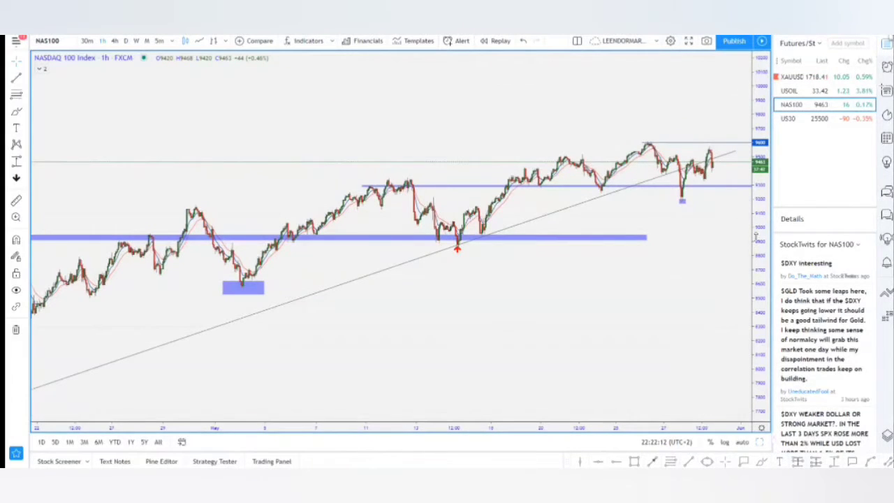
{"action": "scroll", "coordinate": [712, 303], "scroll_direction": "up", "scroll_amount": 3}
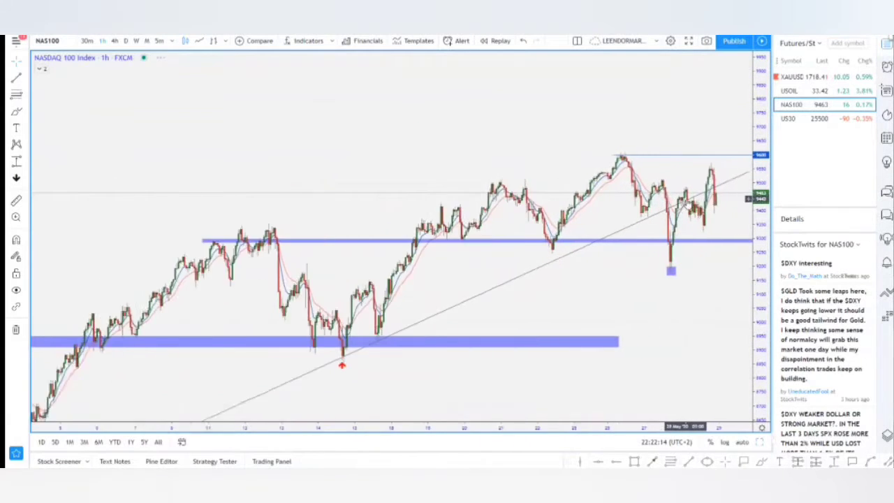
{"action": "scroll", "coordinate": [658, 202], "scroll_direction": "up", "scroll_amount": 4}
{"action": "scroll", "coordinate": [660, 196], "scroll_direction": "down", "scroll_amount": 5}
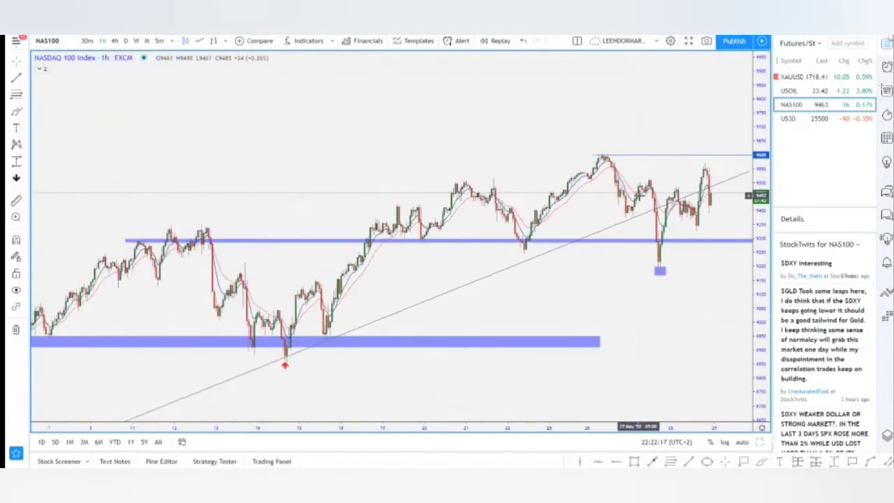
Return NAS100 to the 4-hour timeframe and review the rise since April.
{"action": "left_click", "coordinate": [114, 41]}
{"action": "scroll", "coordinate": [709, 231], "scroll_direction": "down", "scroll_amount": 5}
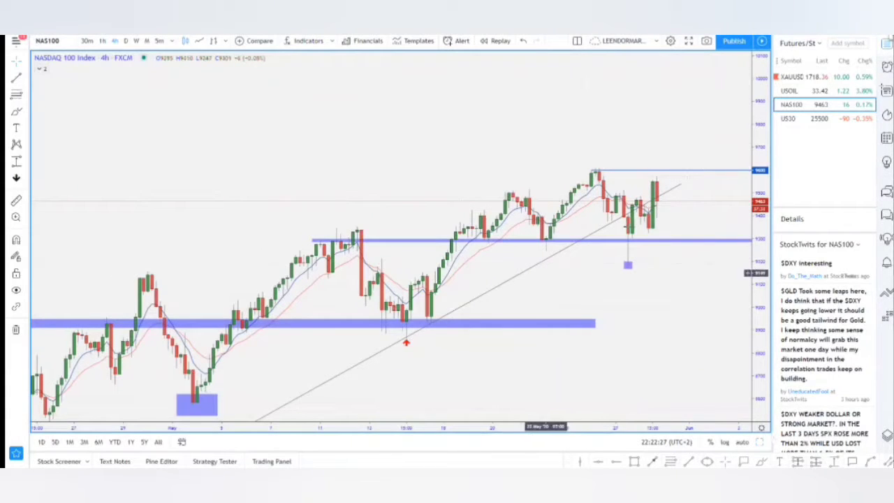
{"action": "mouse_move", "coordinate": [683, 188]}
{"action": "left_mouse_down"}
{"action": "mouse_move", "coordinate": [689, 210]}
{"action": "mouse_move", "coordinate": [736, 57]}
{"action": "left_mouse_up"}
{"action": "scroll", "coordinate": [677, 254], "scroll_direction": "down", "scroll_amount": 10}
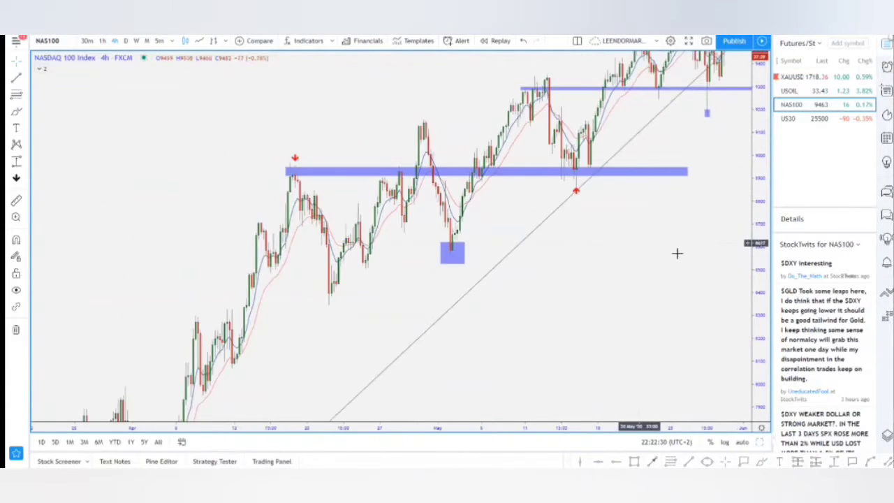
Delete the red up arrow beneath the 14 May low on the NAS100 chart.
{"action": "left_click_drag", "start_coordinate": [756, 183], "coordinate": [743, 391]}
{"action": "left_click_drag", "start_coordinate": [694, 329], "coordinate": [638, 376]}
{"action": "scroll", "coordinate": [622, 284], "scroll_direction": "up", "scroll_amount": 7}
{"action": "left_click_drag", "start_coordinate": [573, 326], "coordinate": [600, 332]}
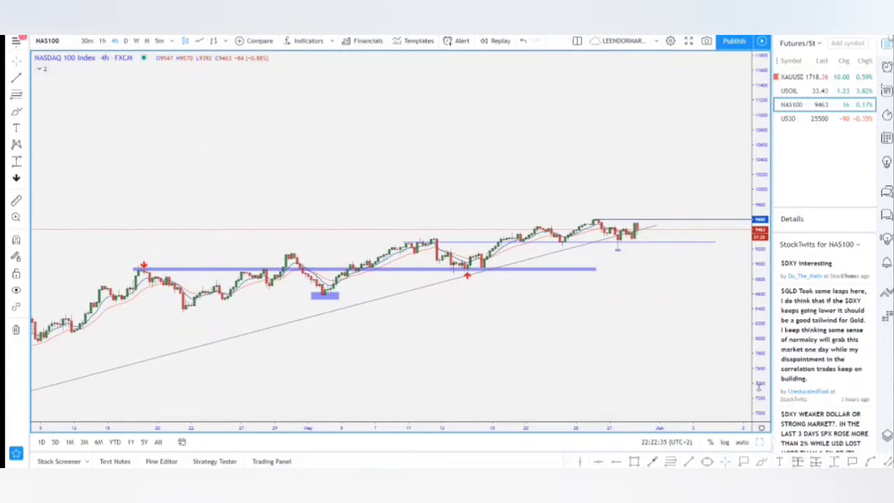
{"action": "left_click_drag", "start_coordinate": [760, 377], "coordinate": [776, 105]}
{"action": "scroll", "coordinate": [678, 306], "scroll_direction": "up", "scroll_amount": 5}
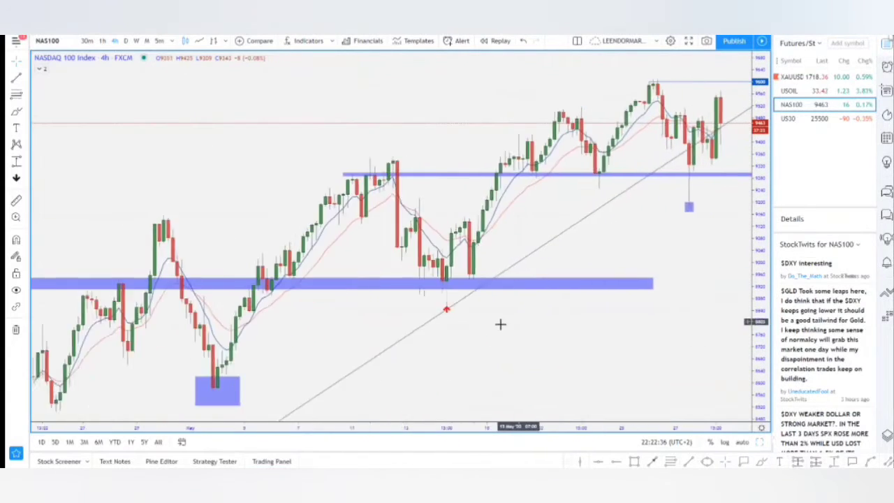
{"action": "left_click", "coordinate": [262, 316]}
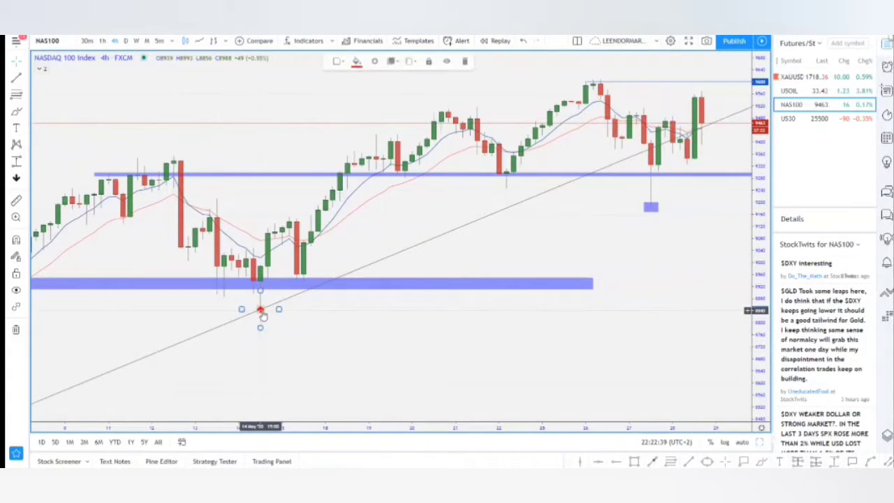
{"action": "left_click", "coordinate": [464, 63]}
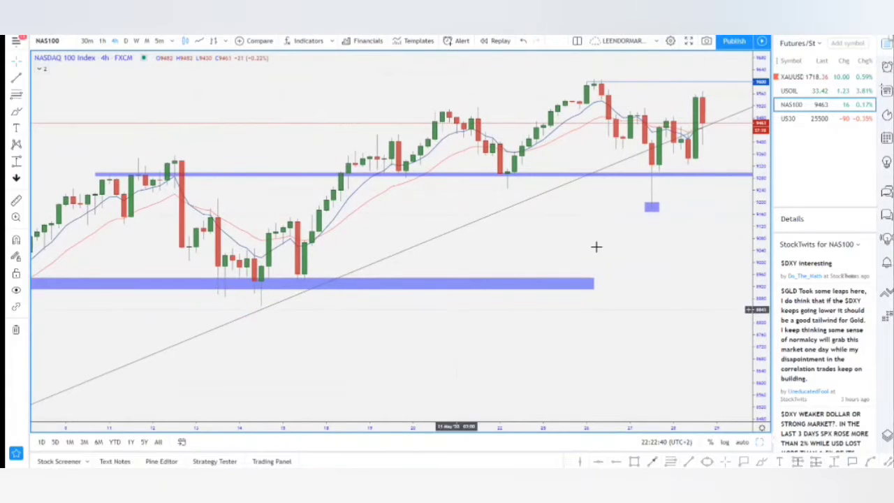
Inspect the NAS100 candles around the rising trend line's upper end and delete that trend line.
{"action": "left_click_drag", "start_coordinate": [573, 274], "coordinate": [453, 330]}
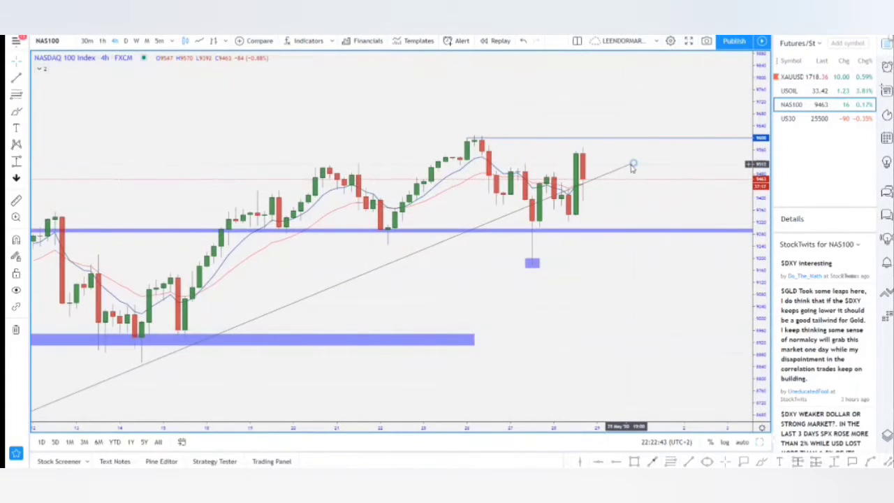
{"action": "mouse_move", "coordinate": [632, 166]}
{"action": "left_mouse_down"}
{"action": "mouse_move", "coordinate": [637, 151]}
{"action": "mouse_move", "coordinate": [709, 185]}
{"action": "left_mouse_up"}
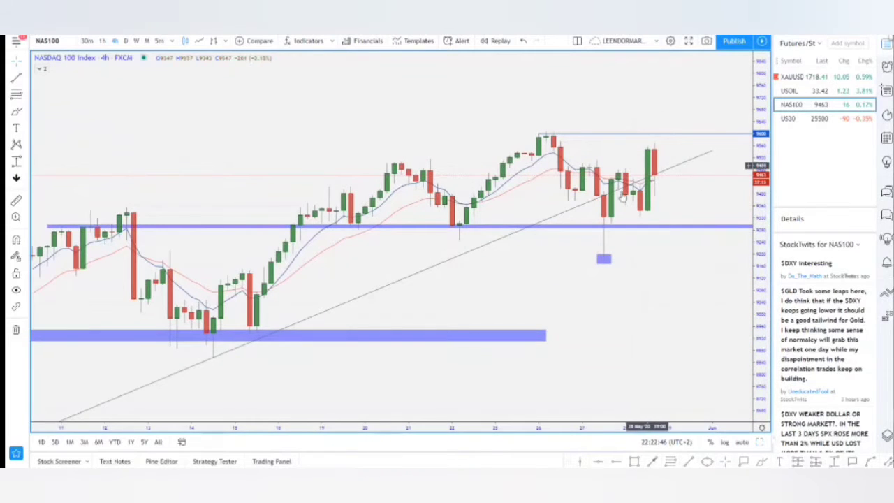
{"action": "scroll", "coordinate": [661, 280], "scroll_direction": "down", "scroll_amount": 5}
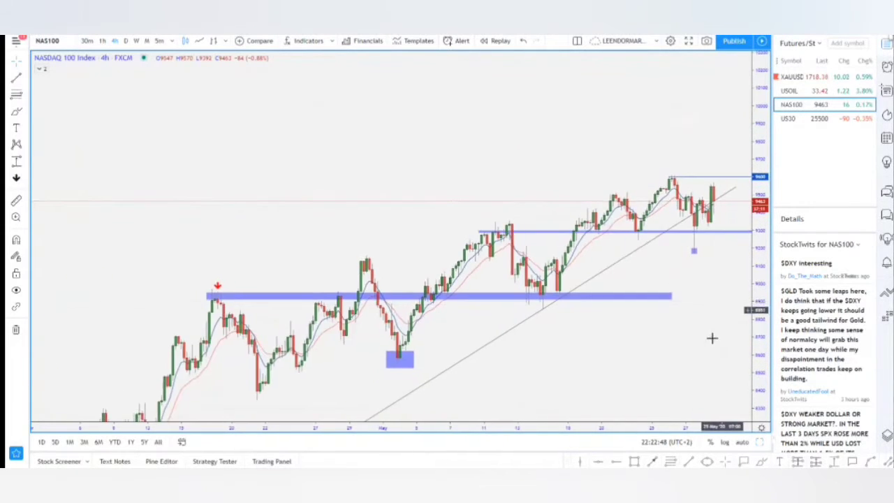
{"action": "left_click_drag", "start_coordinate": [713, 337], "coordinate": [609, 196]}
{"action": "left_click", "coordinate": [575, 173]}
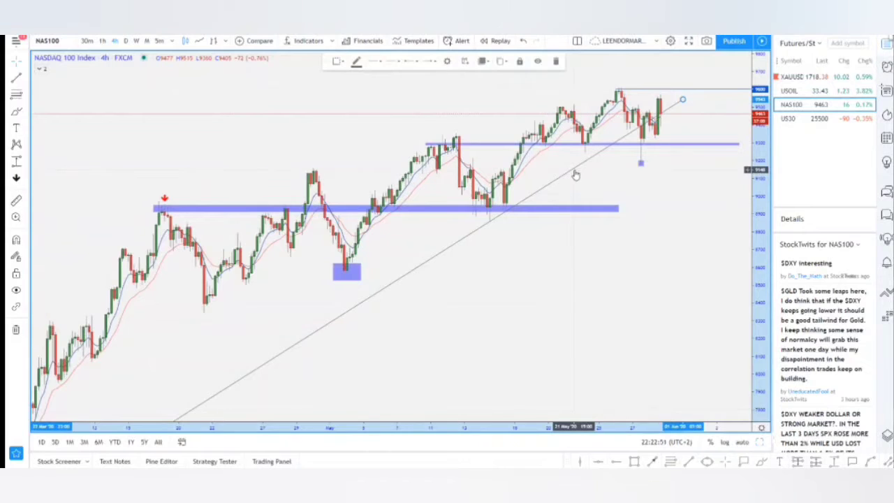
{"action": "key", "text": "Delete"}
Review the NAS100 recovery from the March low against the remaining horizontal levels.
{"action": "scroll", "coordinate": [555, 274], "scroll_direction": "down", "scroll_amount": 5}
{"action": "left_click_drag", "start_coordinate": [639, 301], "coordinate": [657, 235]}
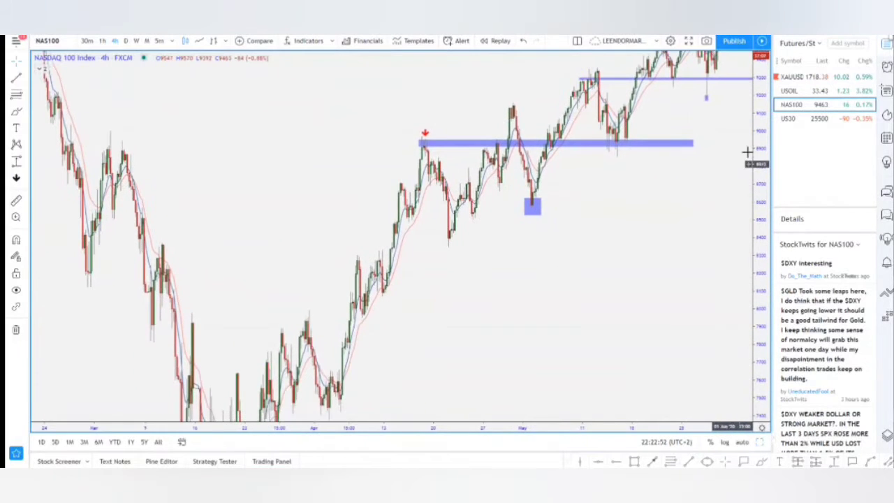
{"action": "left_click_drag", "start_coordinate": [761, 142], "coordinate": [761, 236]}
{"action": "left_click_drag", "start_coordinate": [683, 276], "coordinate": [645, 240]}
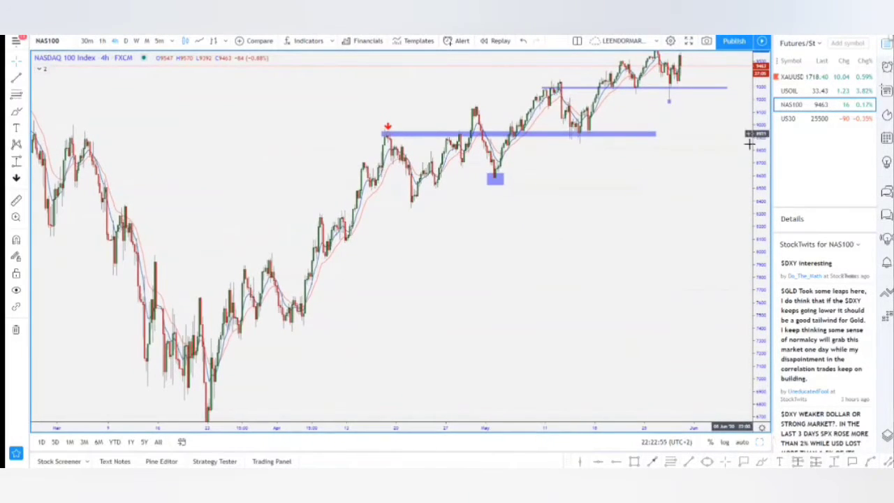
{"action": "left_click_drag", "start_coordinate": [749, 150], "coordinate": [763, 182]}
{"action": "left_click_drag", "start_coordinate": [710, 231], "coordinate": [685, 232]}
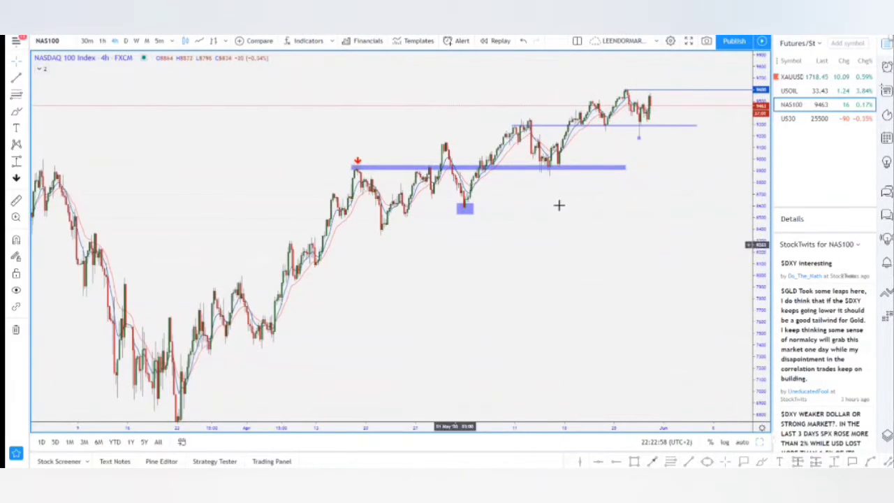
{"action": "left_click_drag", "start_coordinate": [578, 271], "coordinate": [570, 268]}
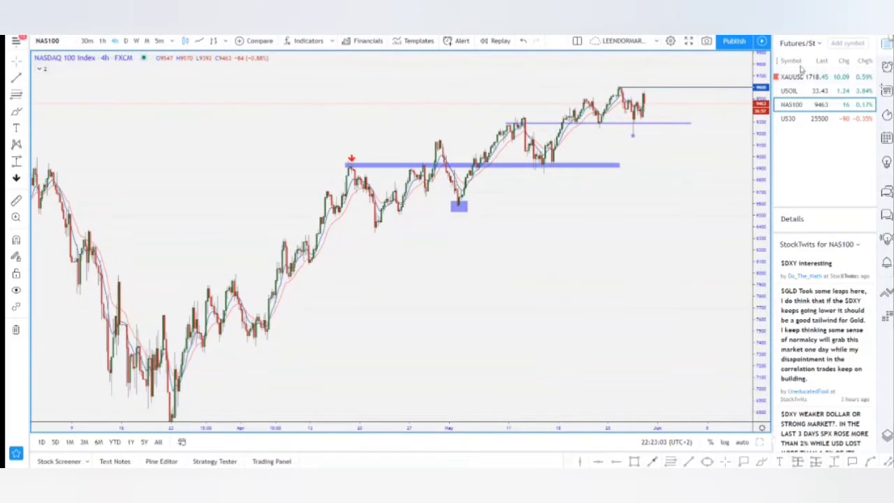
Switch the watchlist to USD PAIRS and open the EURUSD 4-hour chart.
{"action": "left_click", "coordinate": [818, 45]}
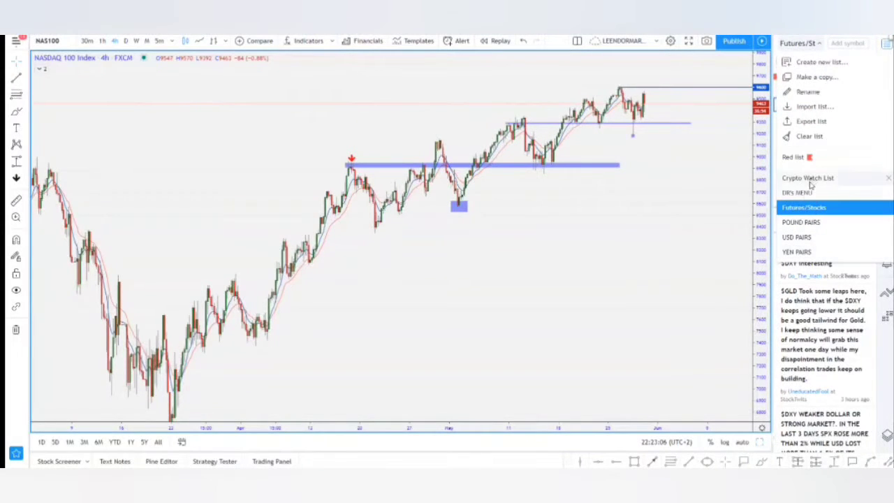
{"action": "left_click", "coordinate": [798, 238]}
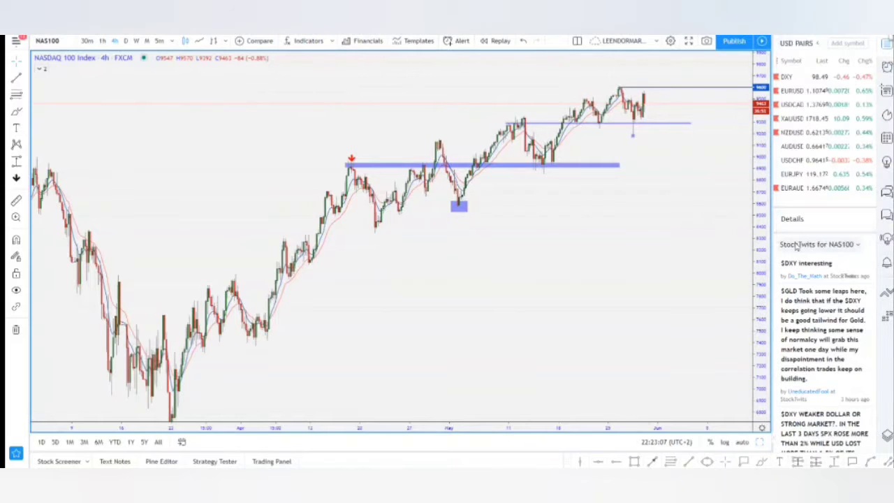
{"action": "left_click", "coordinate": [792, 90]}
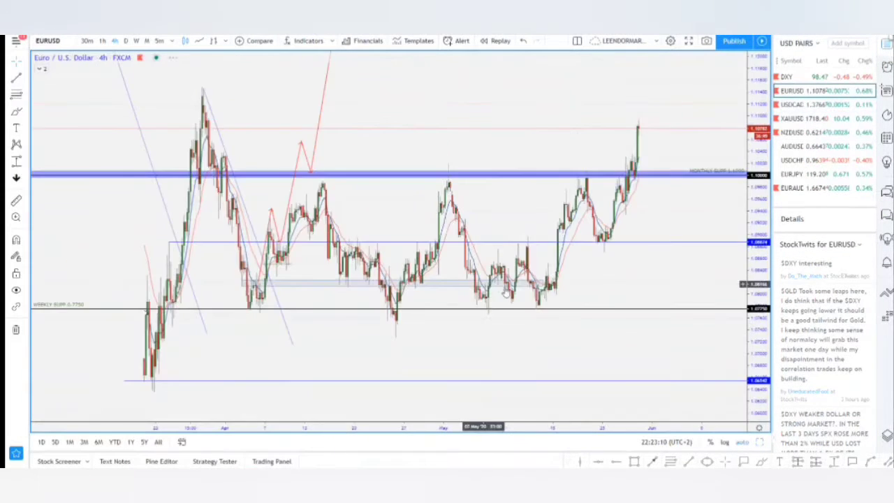
Examine EURUSD's falling trend line from the 9 March peak through the mid-March high to where price crosses it in late March.
{"action": "left_click_drag", "start_coordinate": [480, 245], "coordinate": [745, 230]}
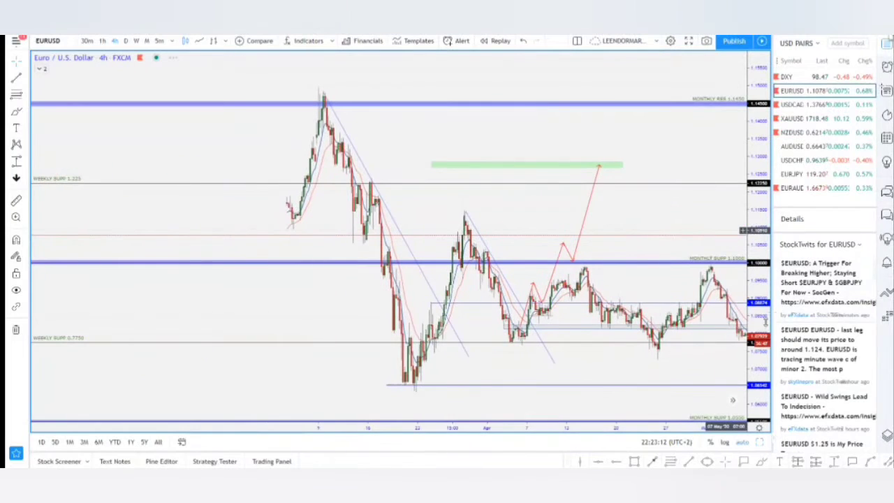
{"action": "left_click_drag", "start_coordinate": [766, 323], "coordinate": [766, 282]}
{"action": "left_click_drag", "start_coordinate": [523, 214], "coordinate": [845, 223]}
{"action": "scroll", "coordinate": [671, 183], "scroll_direction": "up", "scroll_amount": 3}
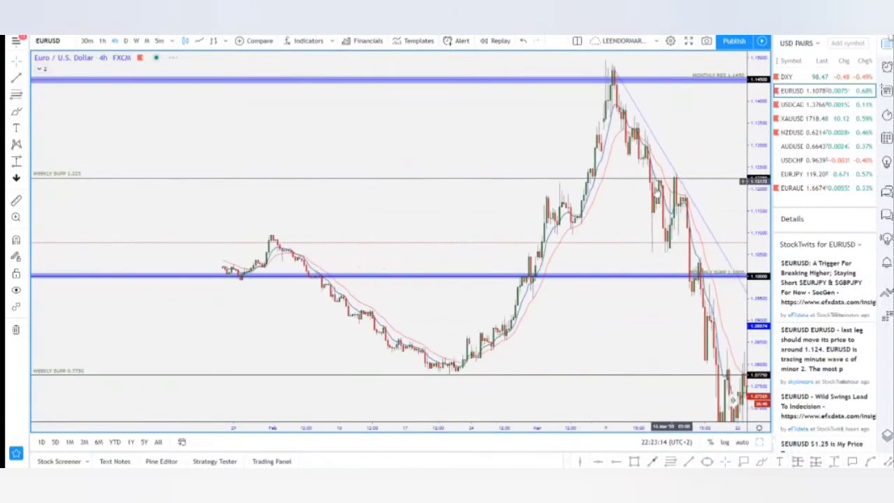
{"action": "scroll", "coordinate": [656, 194], "scroll_direction": "up", "scroll_amount": 10}
{"action": "left_click_drag", "start_coordinate": [534, 234], "coordinate": [475, 237]}
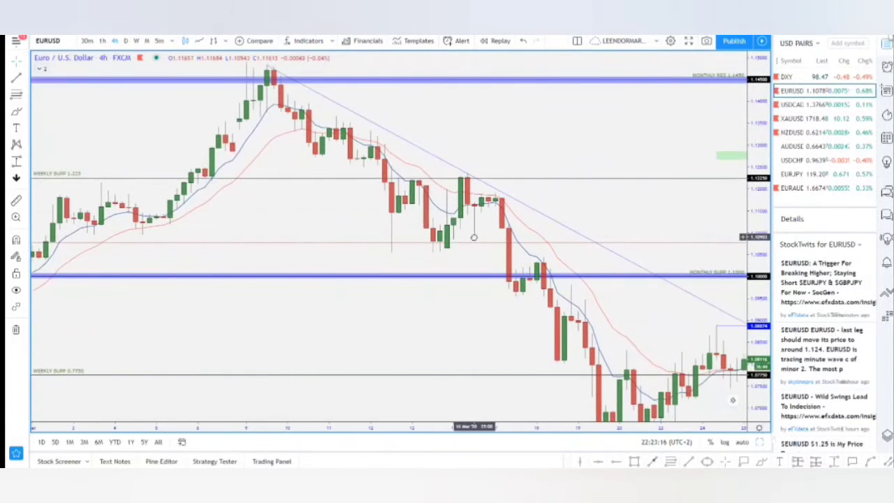
{"action": "left_click", "coordinate": [266, 67]}
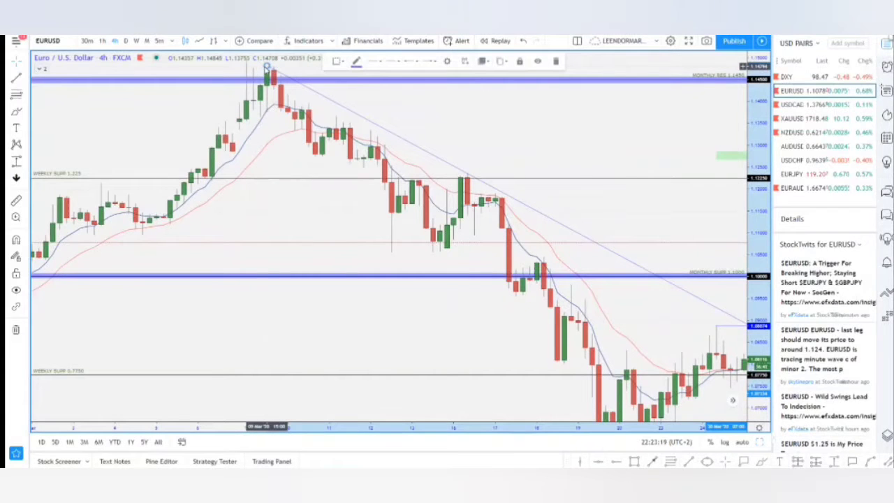
{"action": "left_click_drag", "start_coordinate": [313, 98], "coordinate": [238, 58]}
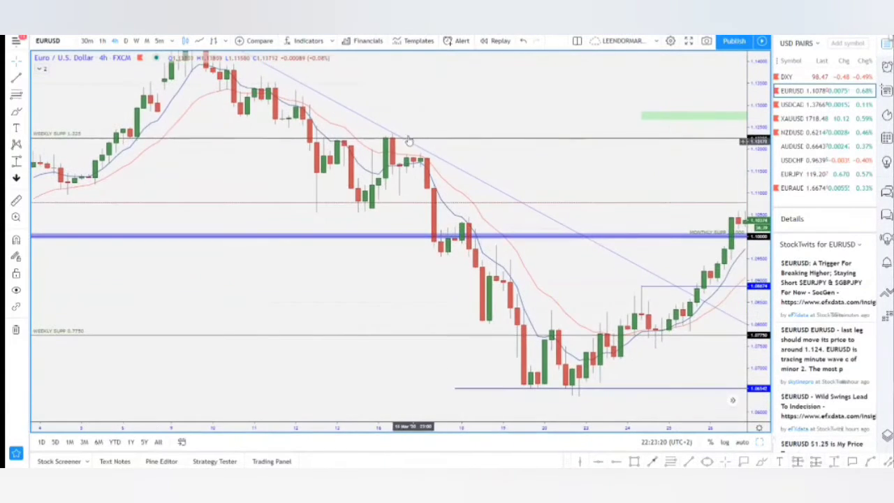
{"action": "left_click_drag", "start_coordinate": [486, 192], "coordinate": [385, 160]}
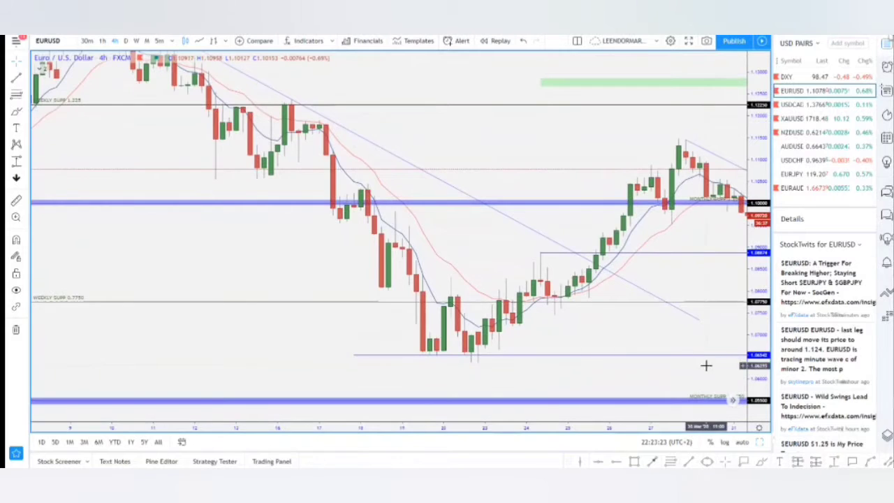
{"action": "left_click_drag", "start_coordinate": [625, 335], "coordinate": [466, 305]}
{"action": "scroll", "coordinate": [515, 305], "scroll_direction": "down", "scroll_amount": 7}
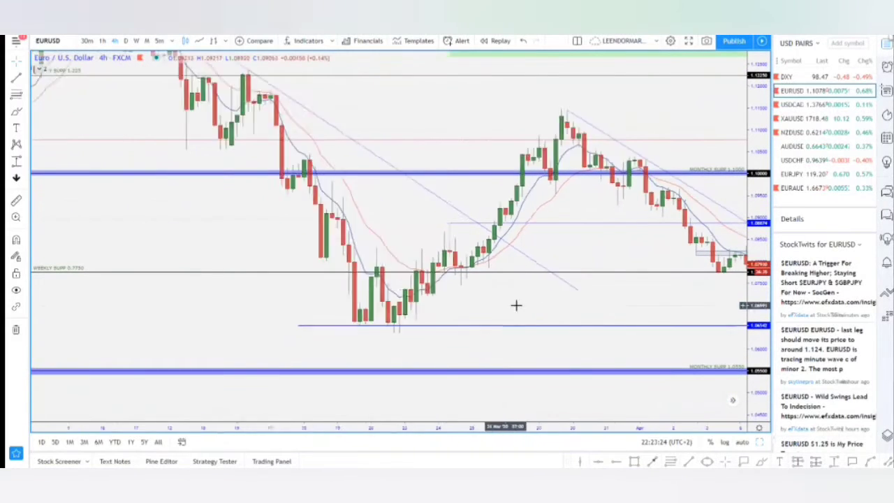
Mark EURUSD's 31 December peak at the 1.1225 weekly level with a small rectangle.
{"action": "left_click_drag", "start_coordinate": [464, 214], "coordinate": [670, 241]}
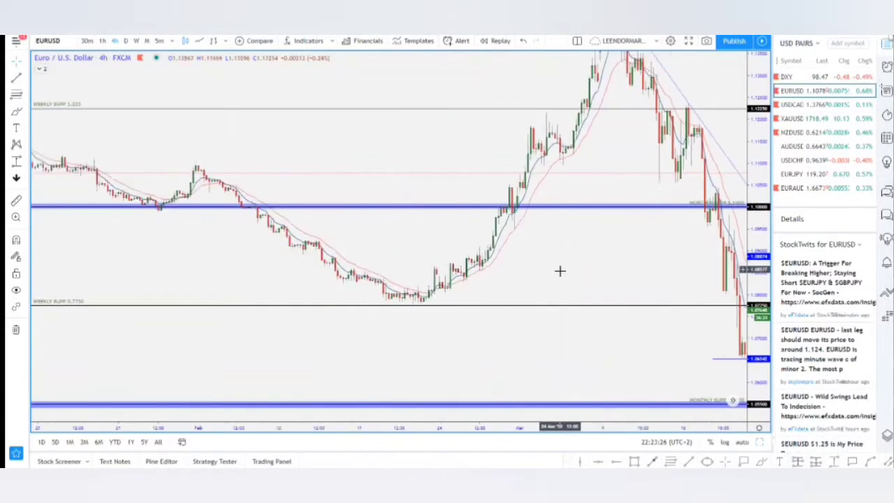
{"action": "scroll", "coordinate": [559, 273], "scroll_direction": "down", "scroll_amount": 4}
{"action": "left_click_drag", "start_coordinate": [455, 255], "coordinate": [550, 292]}
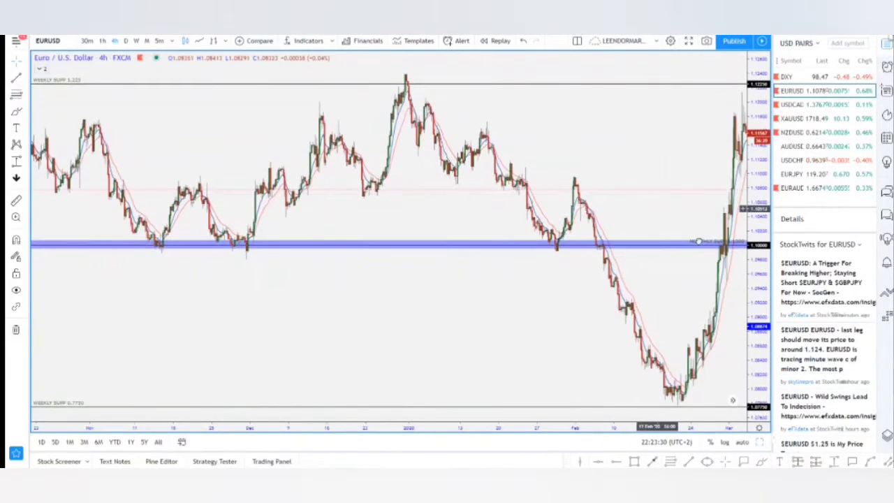
{"action": "scroll", "coordinate": [667, 242], "scroll_direction": "up", "scroll_amount": 2}
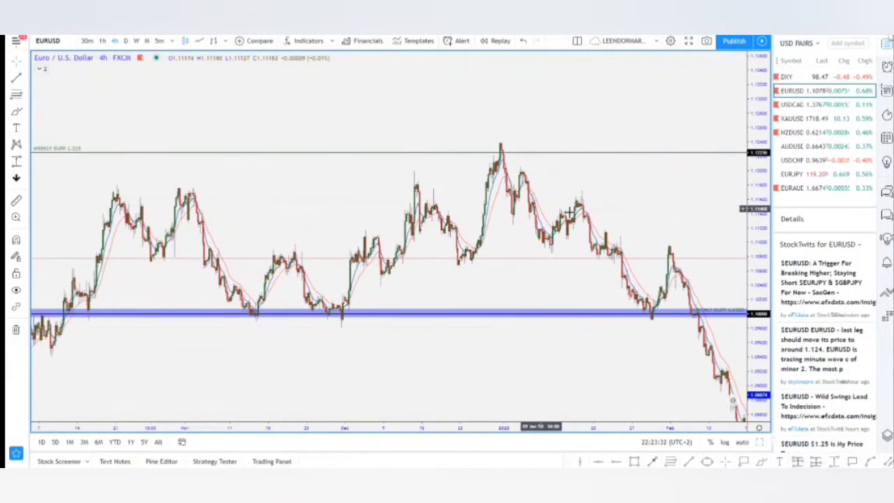
{"action": "scroll", "coordinate": [569, 216], "scroll_direction": "up", "scroll_amount": 1}
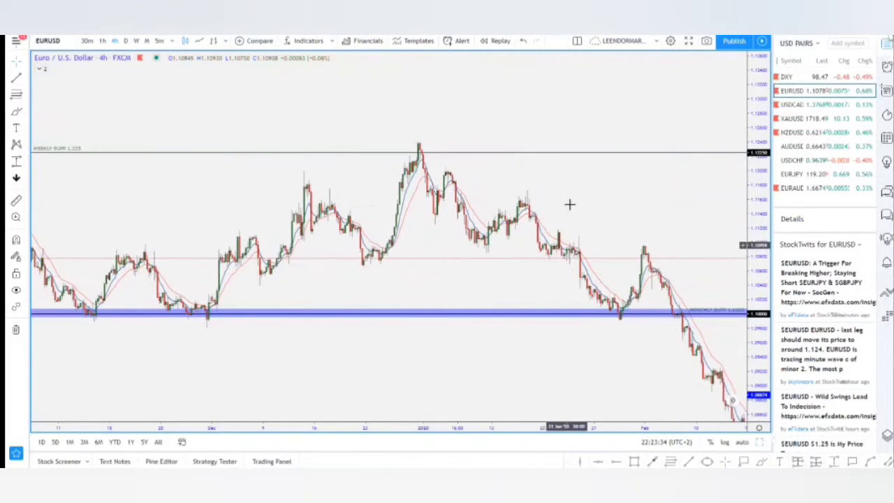
{"action": "left_click_drag", "start_coordinate": [661, 247], "coordinate": [625, 231]}
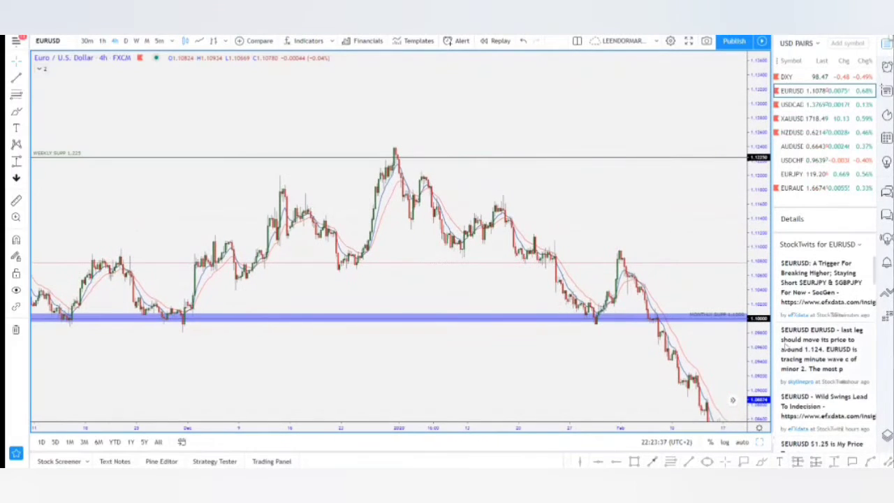
{"action": "left_click_drag", "start_coordinate": [767, 239], "coordinate": [764, 239]}
{"action": "scroll", "coordinate": [655, 186], "scroll_direction": "up", "scroll_amount": 3}
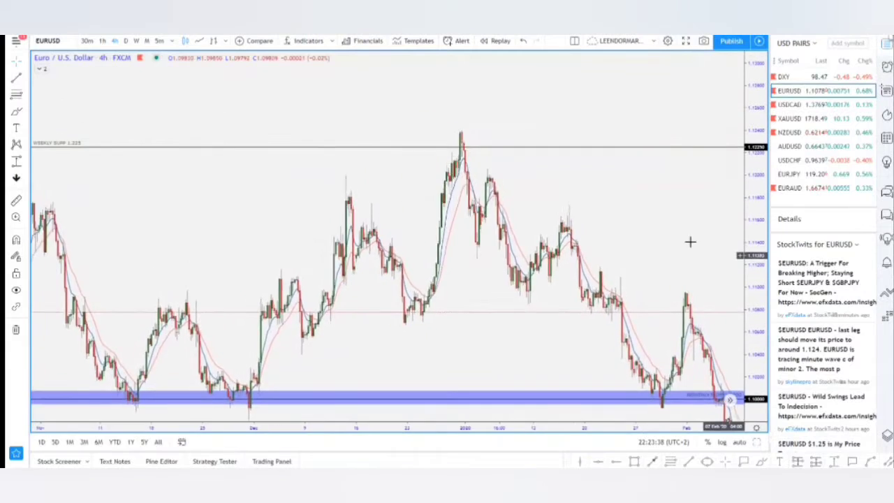
{"action": "scroll", "coordinate": [578, 252], "scroll_direction": "up", "scroll_amount": 2}
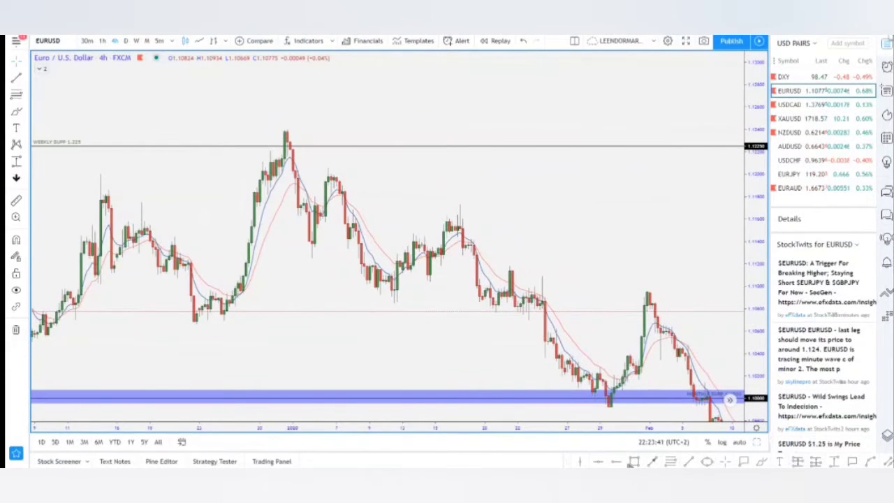
{"action": "left_click_drag", "start_coordinate": [275, 127], "coordinate": [302, 142]}
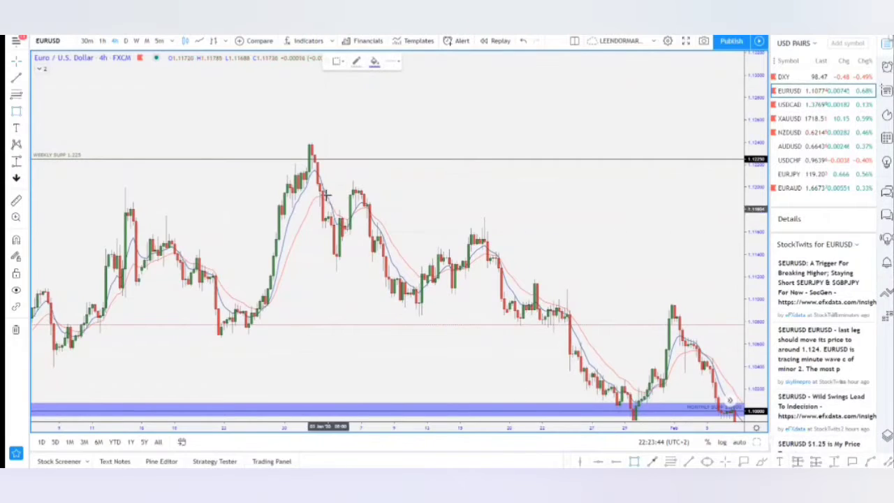
{"action": "left_click_drag", "start_coordinate": [303, 142], "coordinate": [324, 159]}
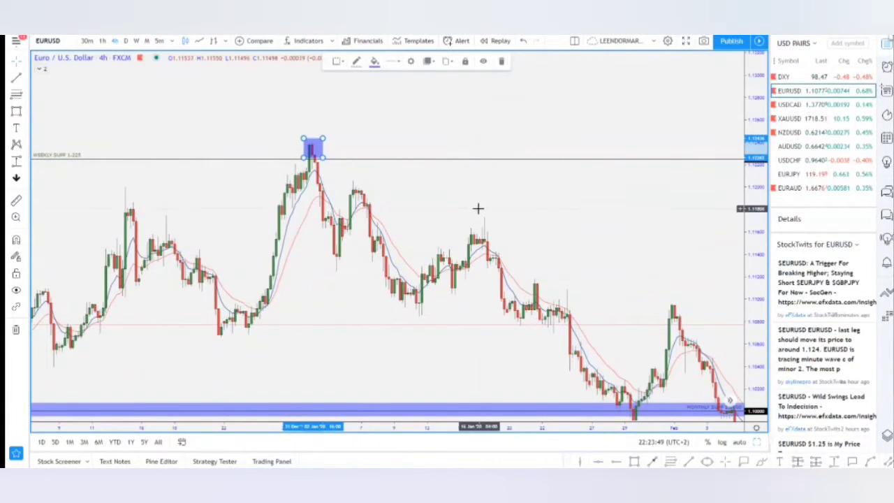
Add small rectangles over EURUSD's two lower highs, around 7 January and 16 January 2020.
{"action": "left_click_drag", "start_coordinate": [478, 209], "coordinate": [494, 226]}
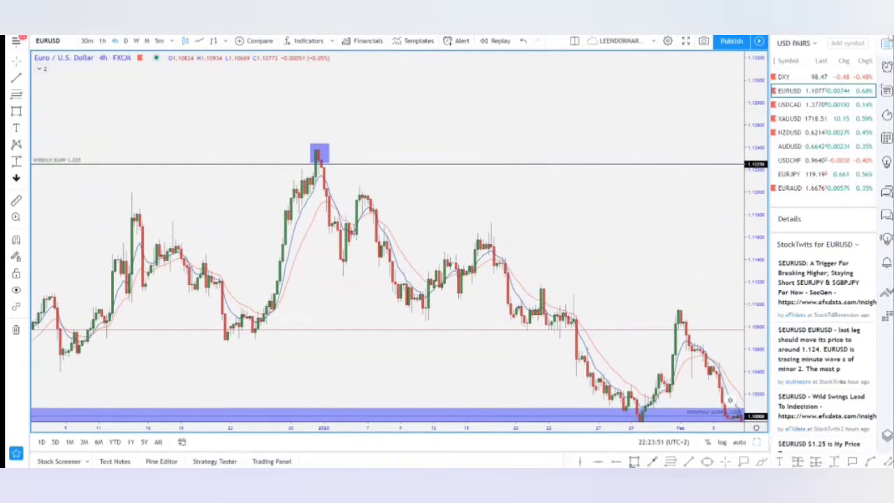
{"action": "left_click", "coordinate": [634, 462]}
{"action": "left_click", "coordinate": [351, 182]}
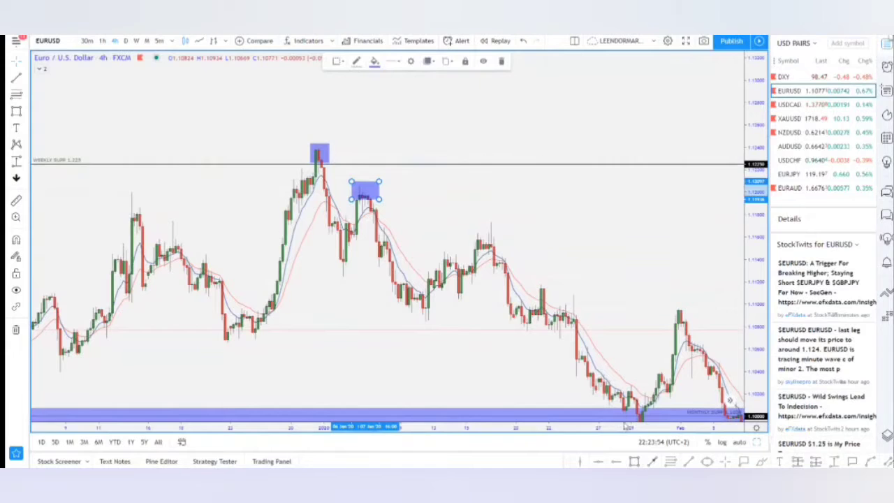
{"action": "left_click_drag", "start_coordinate": [479, 215], "coordinate": [505, 235]}
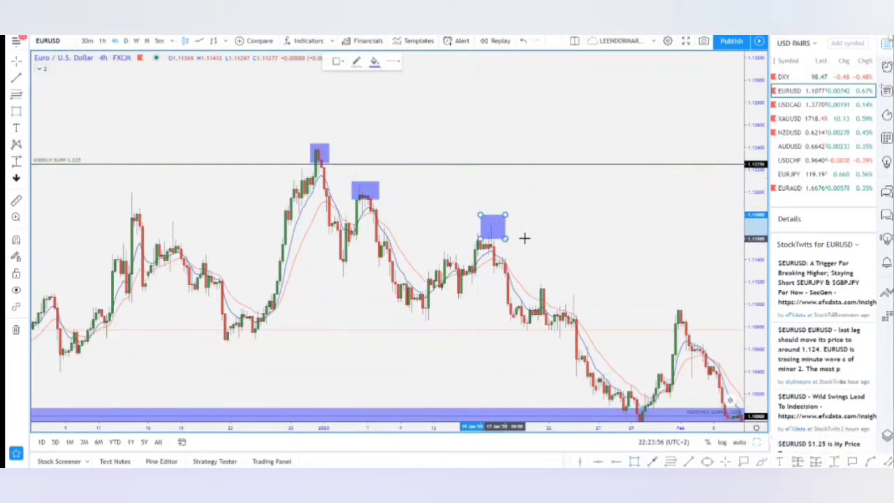
Draw a falling trend line from the 31 December peak down past the marked January highs.
{"action": "left_click_drag", "start_coordinate": [551, 257], "coordinate": [531, 224]}
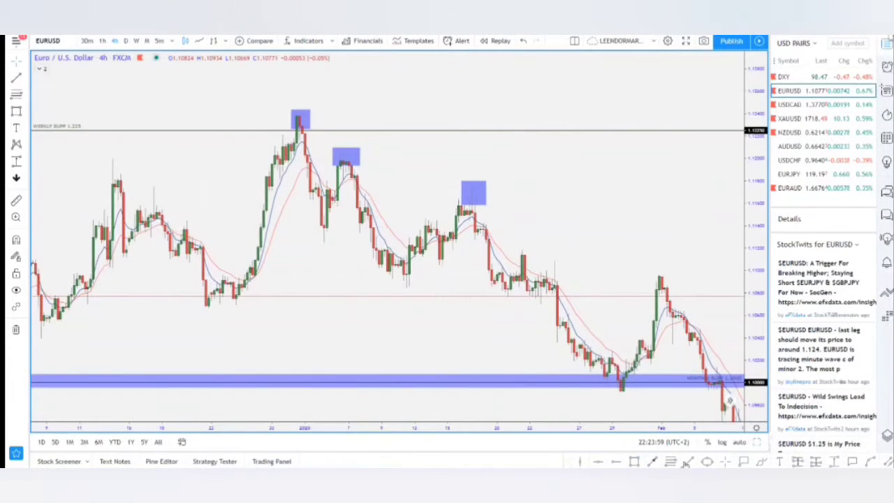
{"action": "left_click", "coordinate": [302, 110]}
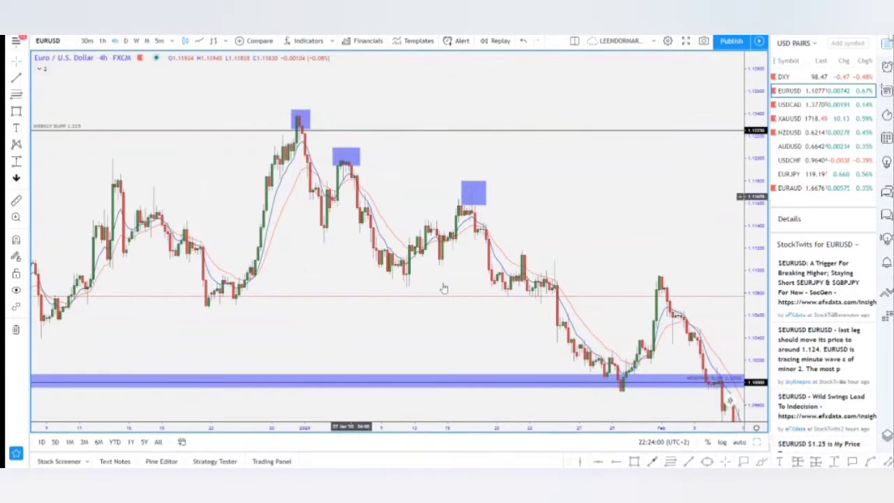
{"action": "left_click", "coordinate": [688, 463]}
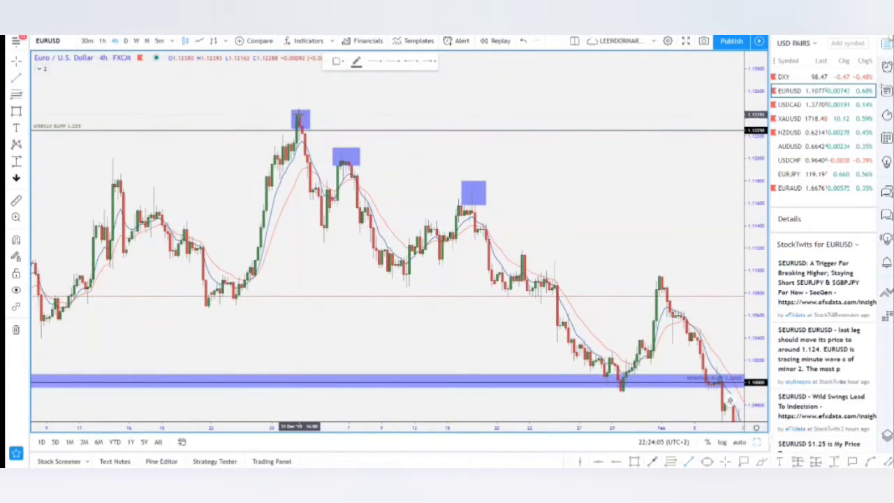
{"action": "left_click", "coordinate": [301, 114]}
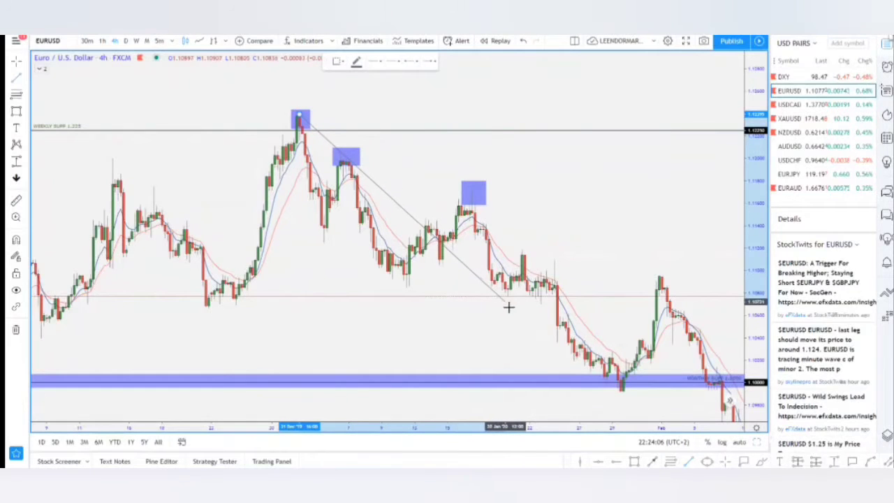
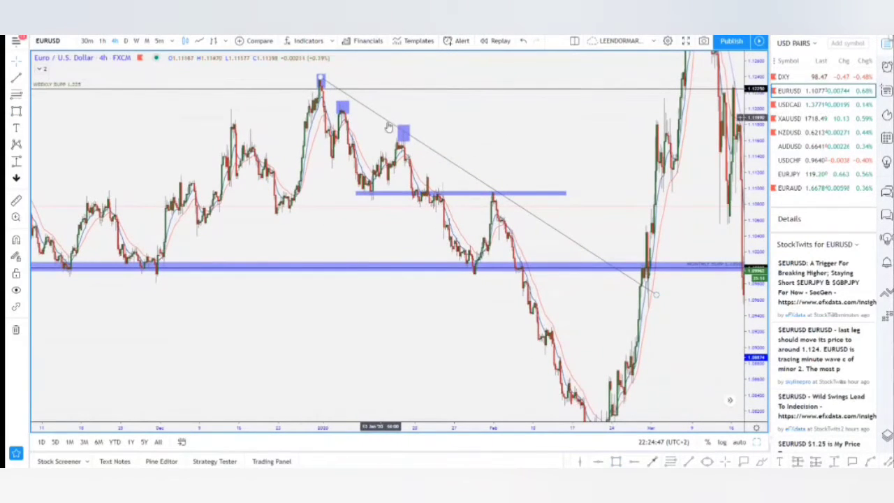
Place a red down arrow on the early-February high where the falling trend line meets the horizontal zone.
{"action": "left_click", "coordinate": [358, 194]}
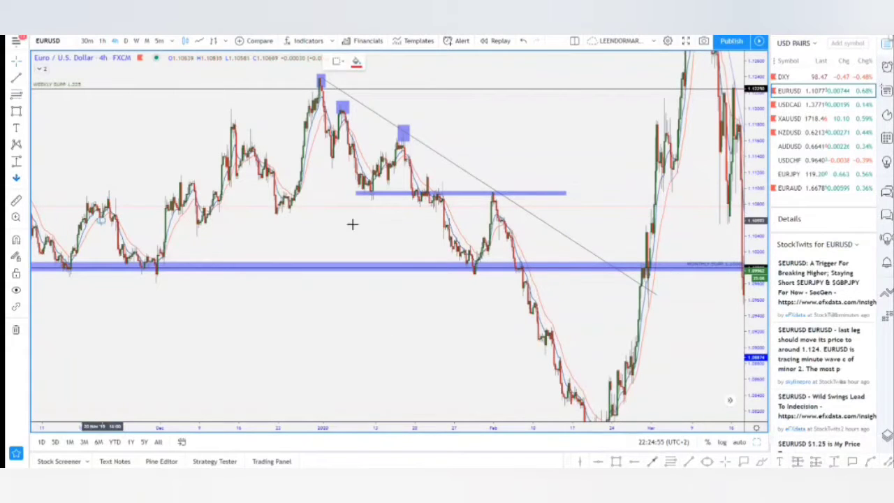
{"action": "left_click", "coordinate": [494, 189]}
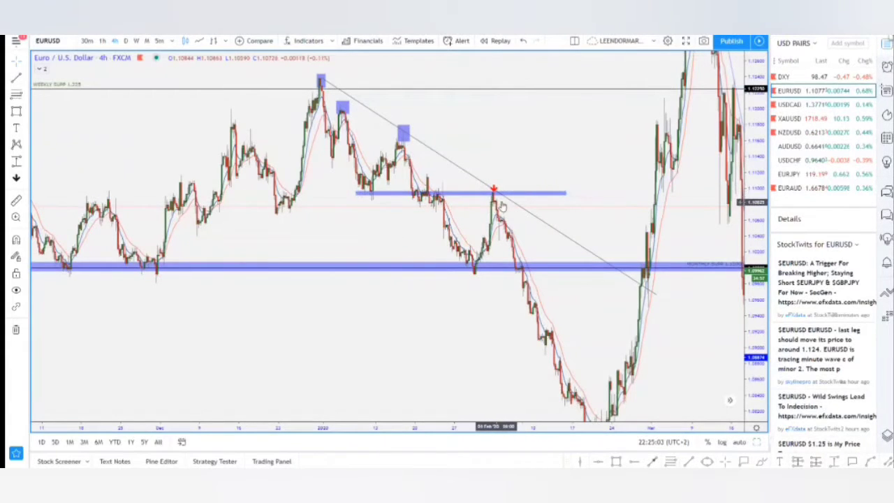
Draw a rising trend line from the 29 November low along the late-December lows to about 21 January.
{"action": "left_click_drag", "start_coordinate": [501, 349], "coordinate": [609, 374]}
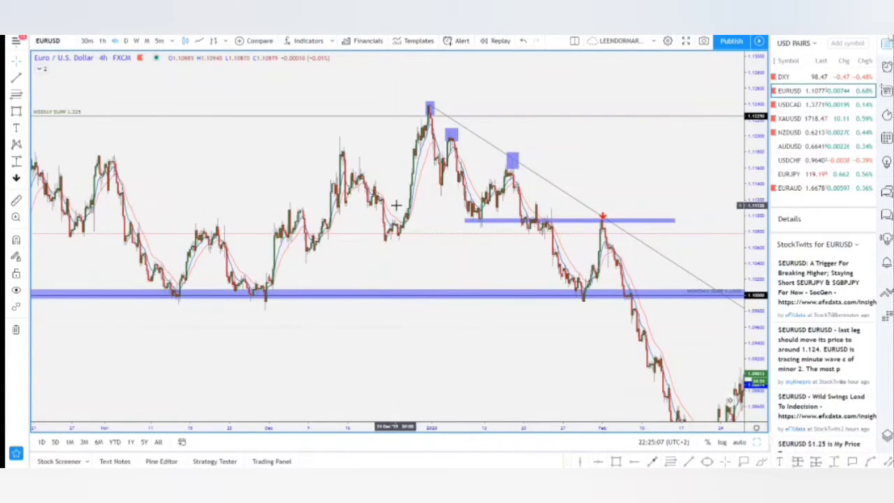
{"action": "left_click", "coordinate": [688, 463]}
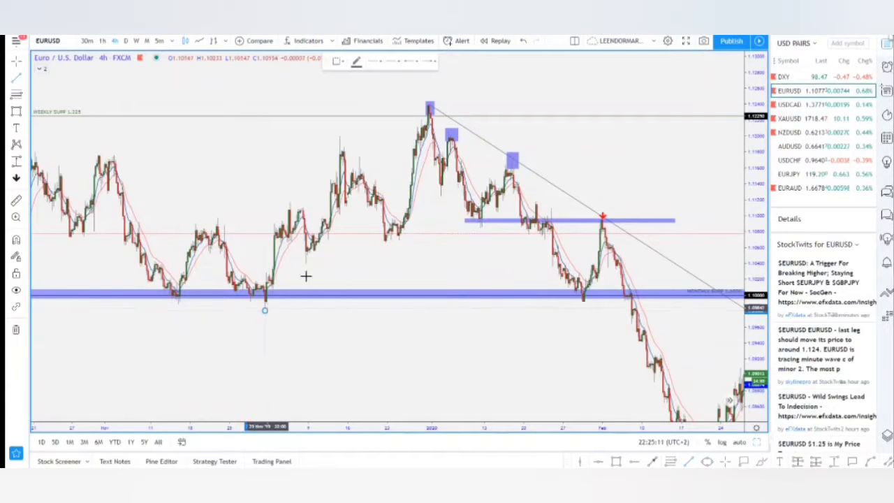
{"action": "left_click", "coordinate": [391, 168]}
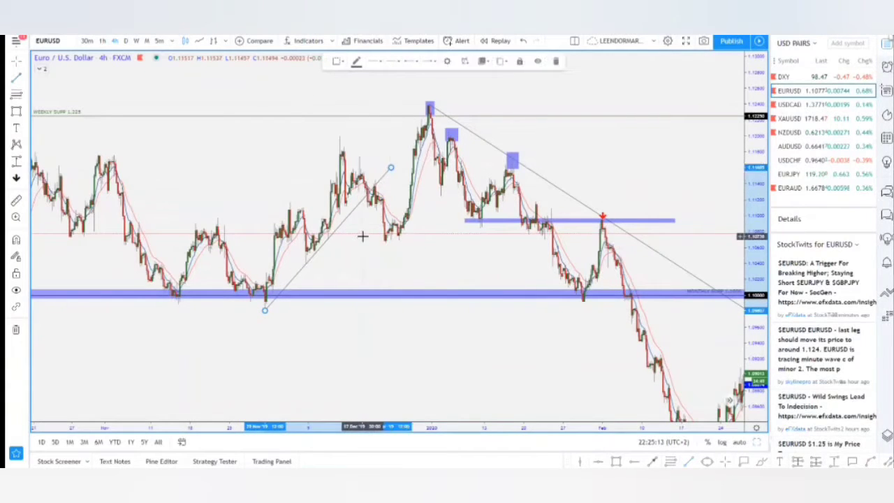
{"action": "left_click_drag", "start_coordinate": [390, 175], "coordinate": [535, 160]}
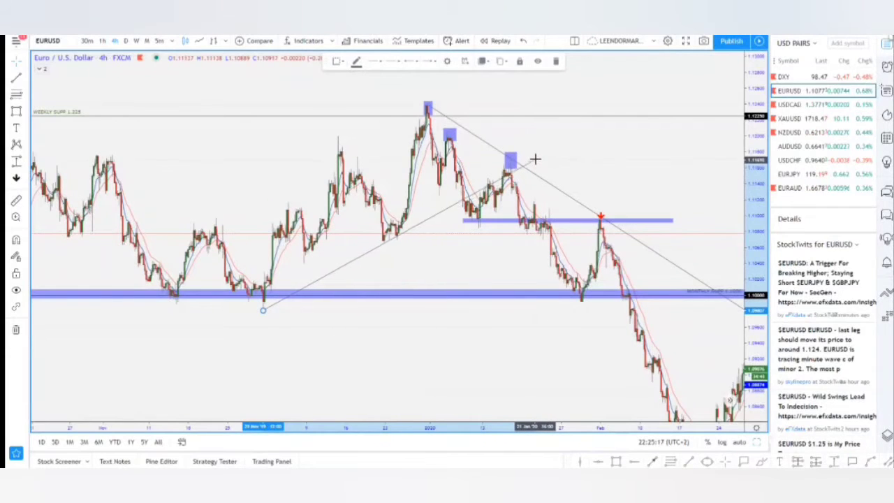
{"action": "left_click", "coordinate": [579, 170]}
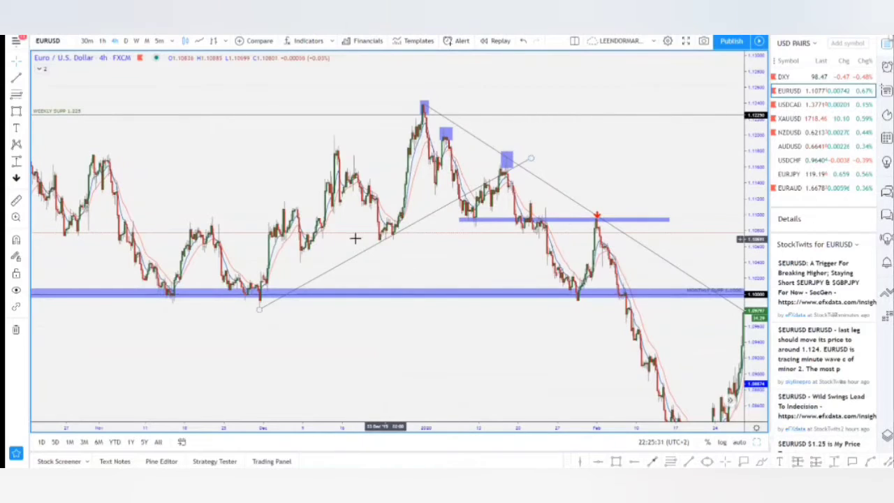
Draw a falling trend line from the 4 November peak across the late-November high to about 17 December.
{"action": "left_click_drag", "start_coordinate": [360, 233], "coordinate": [475, 244]}
{"action": "left_click_drag", "start_coordinate": [415, 220], "coordinate": [413, 211]}
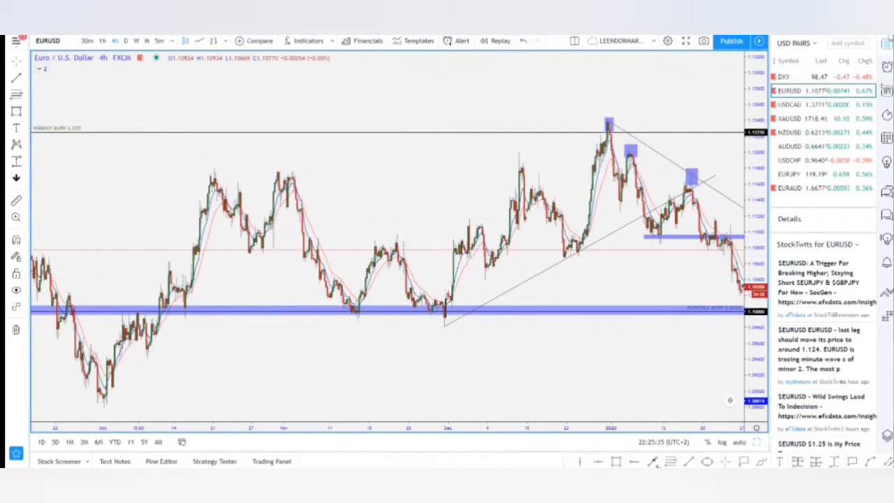
{"action": "left_click", "coordinate": [689, 461]}
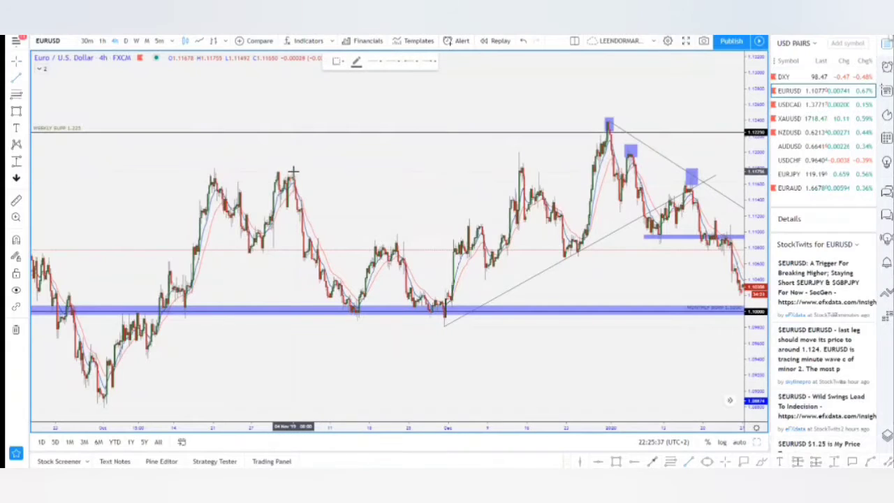
{"action": "left_click", "coordinate": [293, 171]}
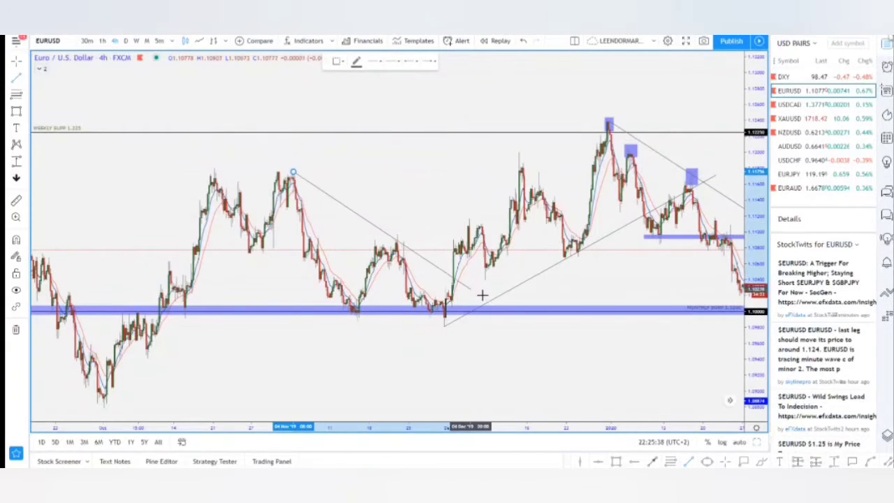
{"action": "left_click", "coordinate": [523, 306]}
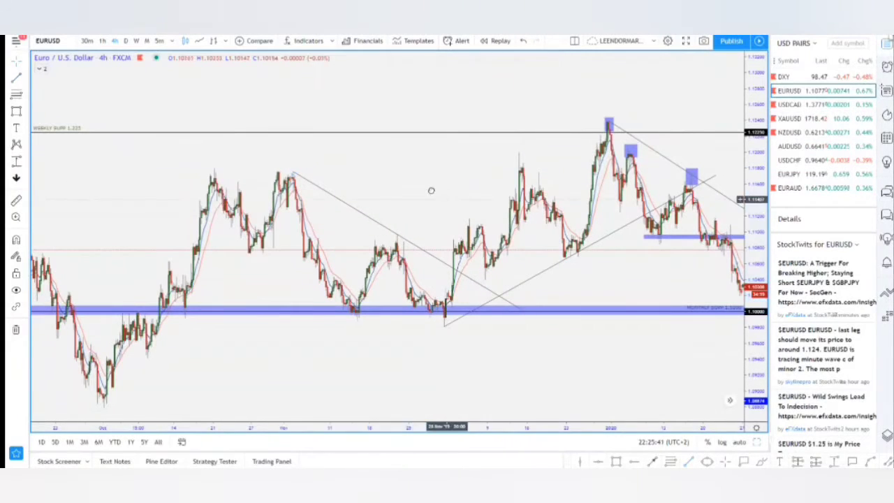
{"action": "left_click_drag", "start_coordinate": [525, 322], "coordinate": [515, 306]}
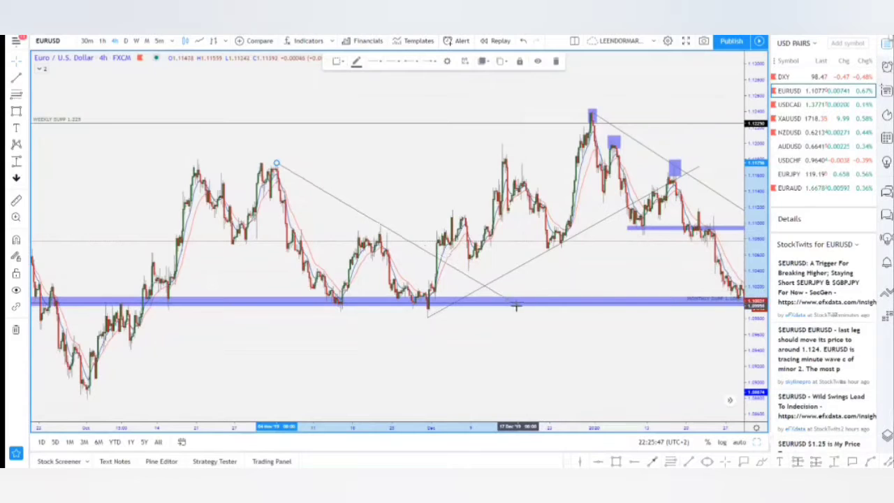
{"action": "left_click", "coordinate": [397, 194]}
Draw a rising trend line from the 1 October low along the late-October lows to early November.
{"action": "left_click_drag", "start_coordinate": [431, 192], "coordinate": [556, 153]}
{"action": "left_click_drag", "start_coordinate": [395, 289], "coordinate": [493, 299]}
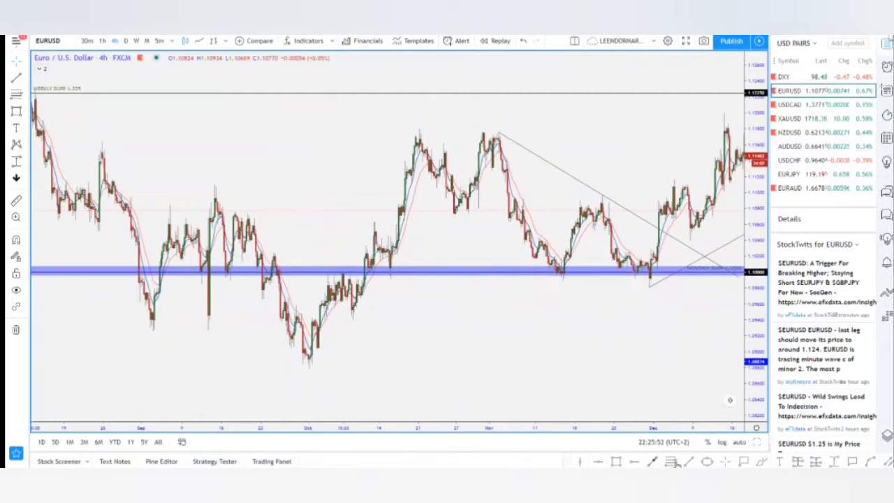
{"action": "left_click", "coordinate": [685, 464]}
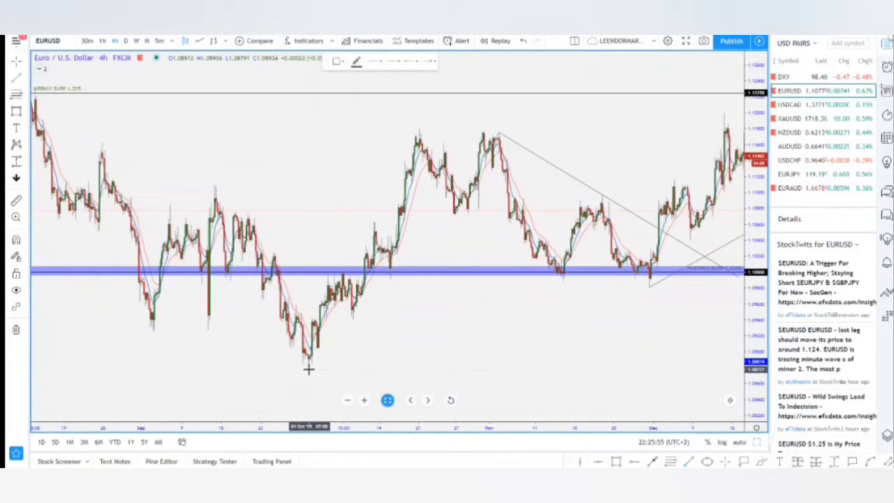
{"action": "left_click", "coordinate": [309, 369]}
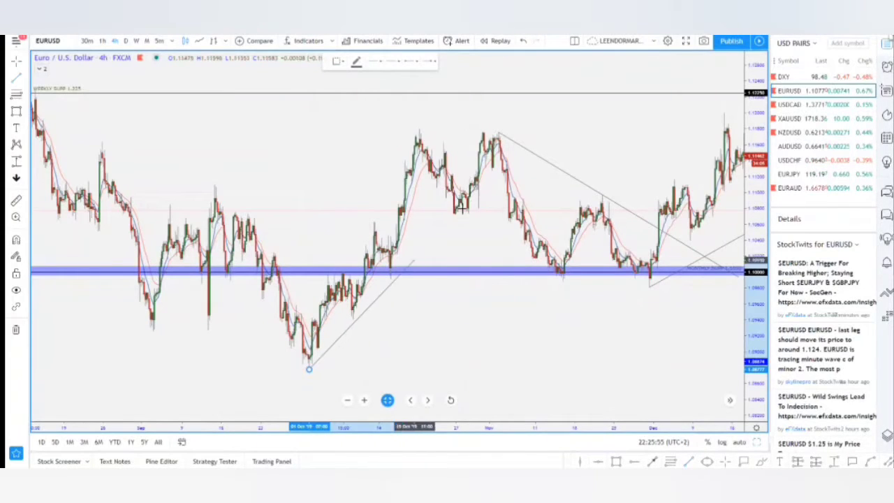
{"action": "left_click", "coordinate": [520, 132]}
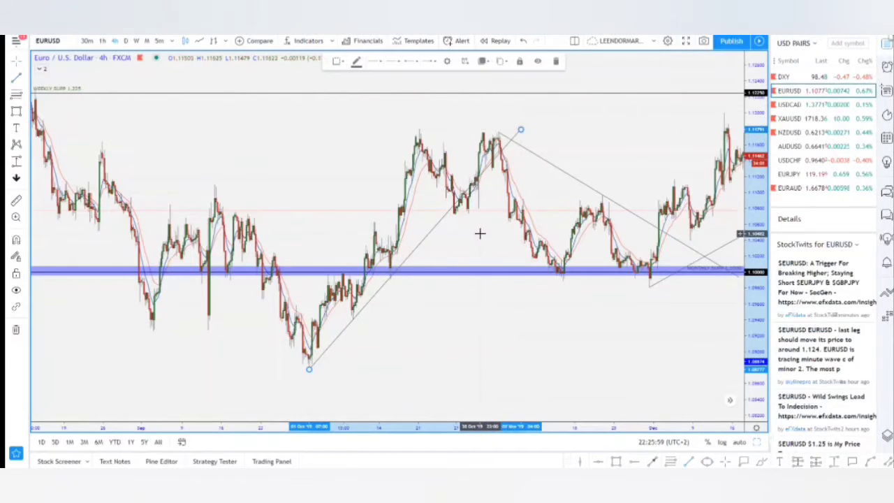
Move the upper end of the October rising trend line to about 8 November, fitting the line to the mid- and late-October lows.
{"action": "left_click", "coordinate": [326, 352]}
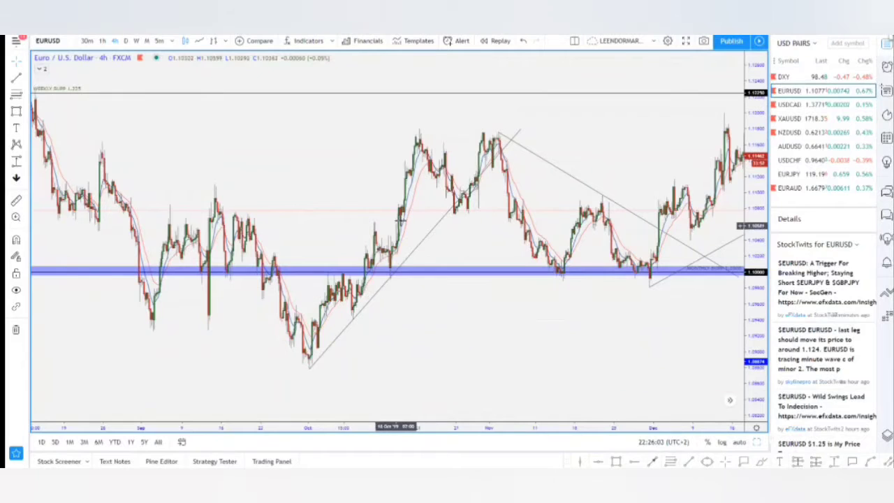
{"action": "left_click", "coordinate": [524, 133]}
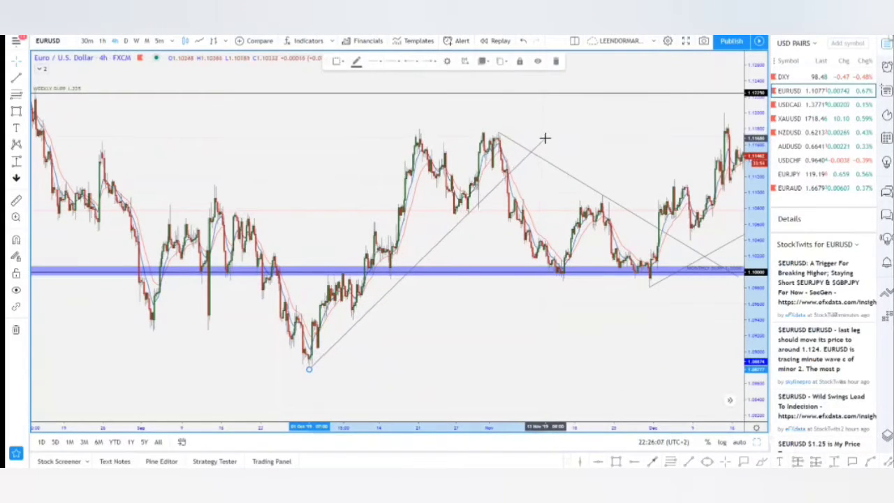
{"action": "left_click", "coordinate": [567, 129]}
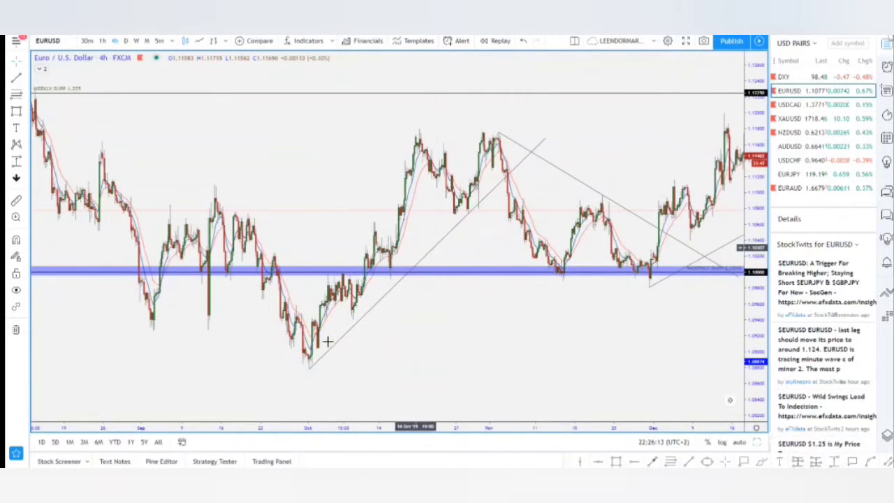
{"action": "left_click", "coordinate": [542, 139]}
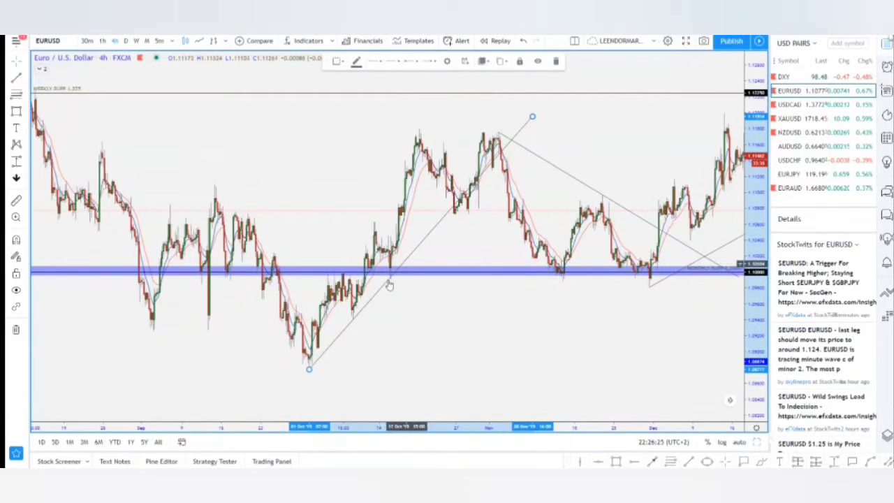
Place a red up arrow below the mid-October low where the rising trend line meets the monthly support zone.
{"action": "left_click", "coordinate": [26, 183]}
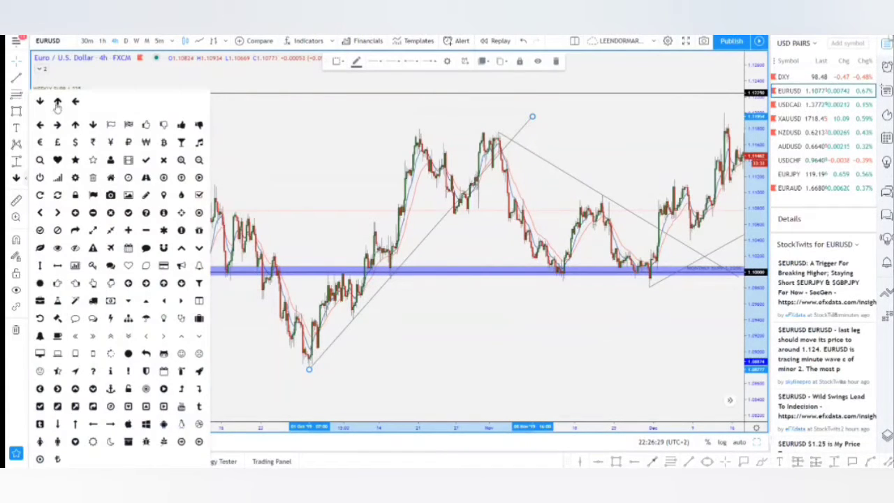
{"action": "left_click", "coordinate": [57, 101]}
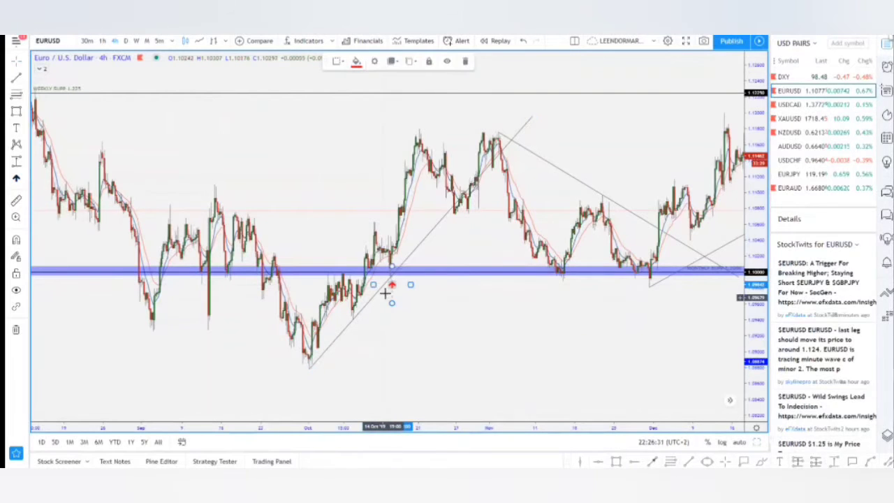
{"action": "left_click", "coordinate": [392, 284]}
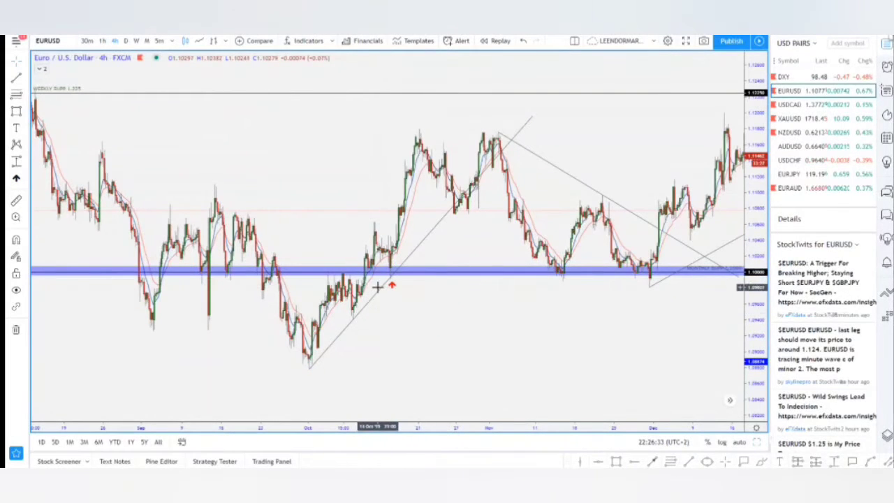
Draw a falling trend line from the 20 September high across the late-September high to early October.
{"action": "left_click_drag", "start_coordinate": [331, 242], "coordinate": [487, 230]}
{"action": "scroll", "coordinate": [401, 238], "scroll_direction": "up", "scroll_amount": 3}
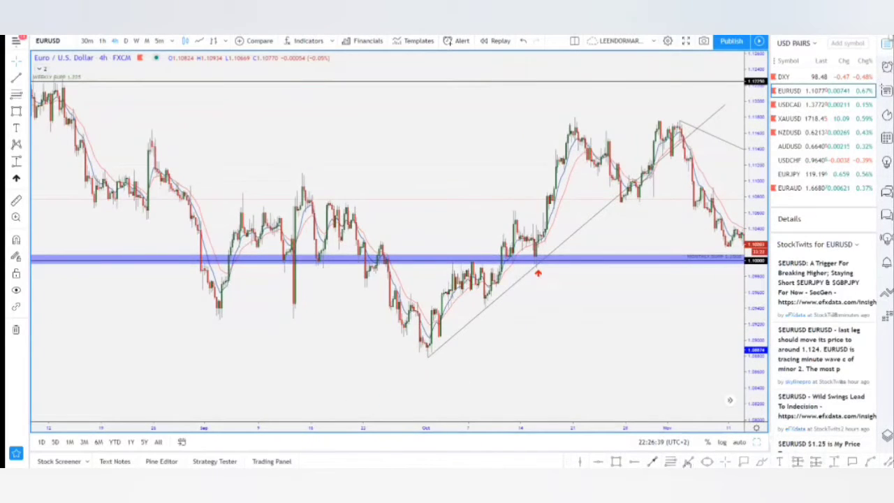
{"action": "left_click", "coordinate": [689, 462]}
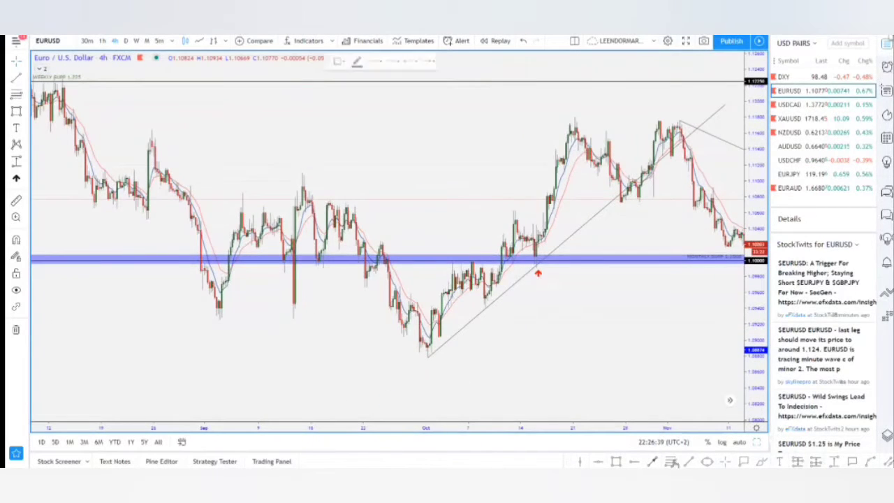
{"action": "left_click", "coordinate": [301, 173]}
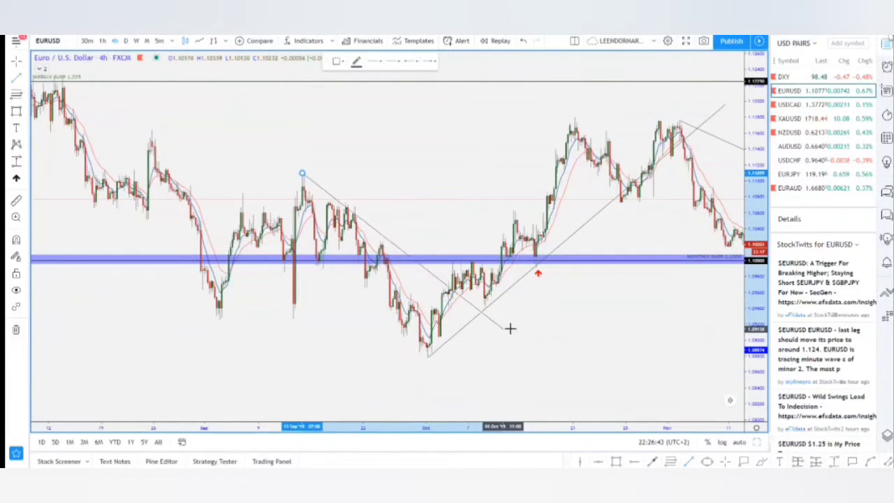
{"action": "left_click", "coordinate": [529, 324]}
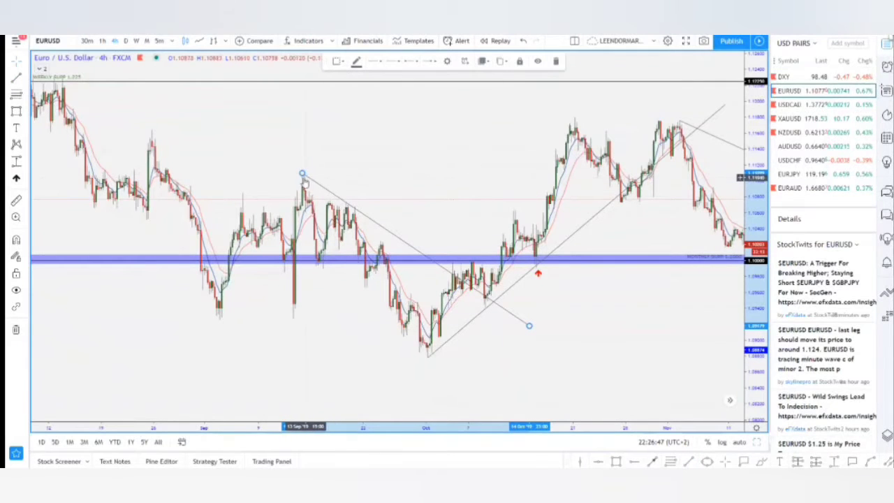
{"action": "left_click_drag", "start_coordinate": [302, 173], "coordinate": [354, 206]}
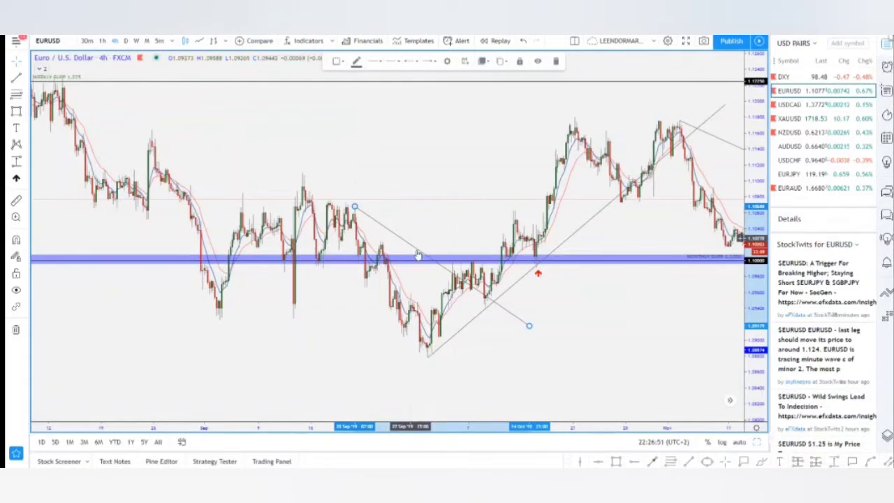
{"action": "left_click_drag", "start_coordinate": [529, 326], "coordinate": [498, 342]}
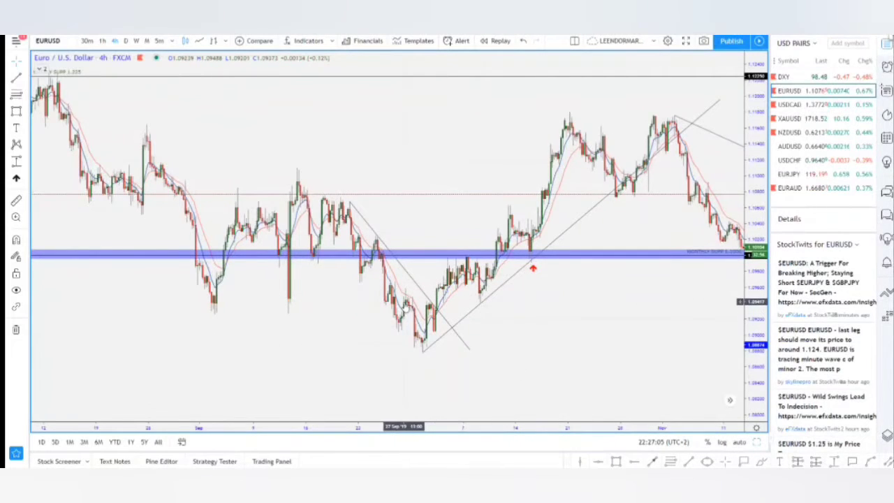
Draw a thin horizontal zone at about 1.094 from the 27 September high to mid-October, and place a red up arrow beneath it in early October.
{"action": "left_click", "coordinate": [616, 462]}
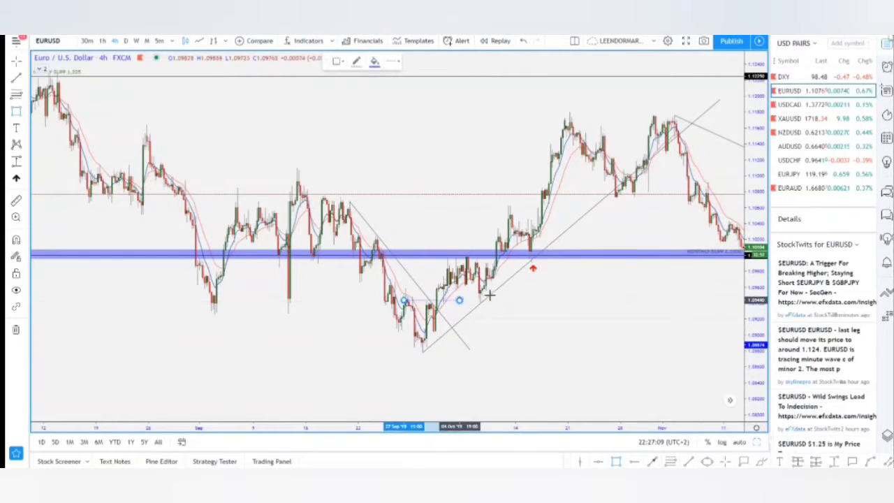
{"action": "left_click", "coordinate": [531, 298]}
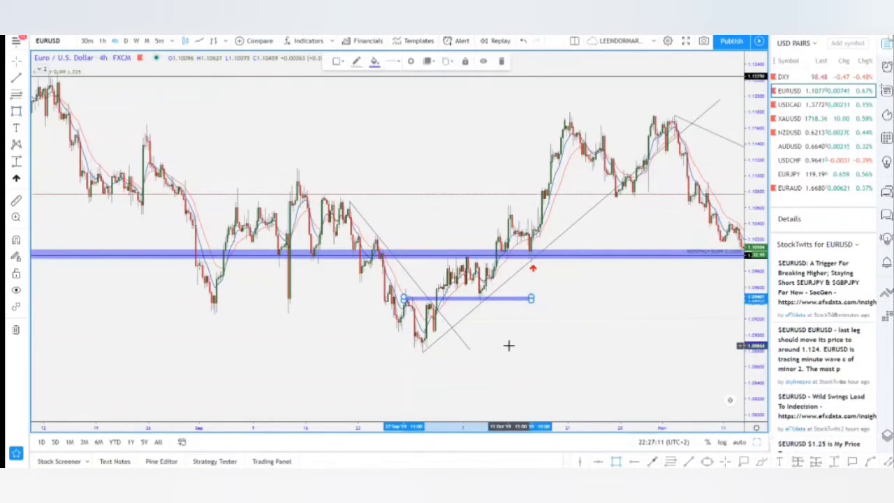
{"action": "left_click", "coordinate": [509, 345]}
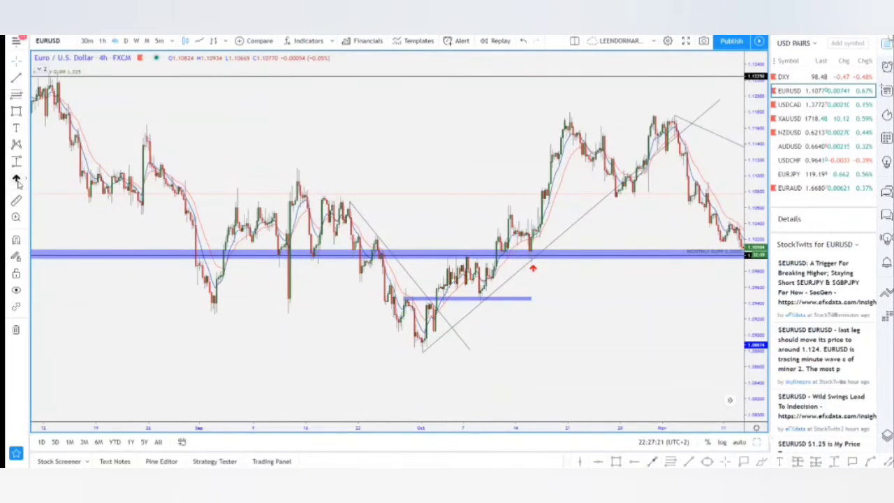
{"action": "left_click", "coordinate": [445, 308]}
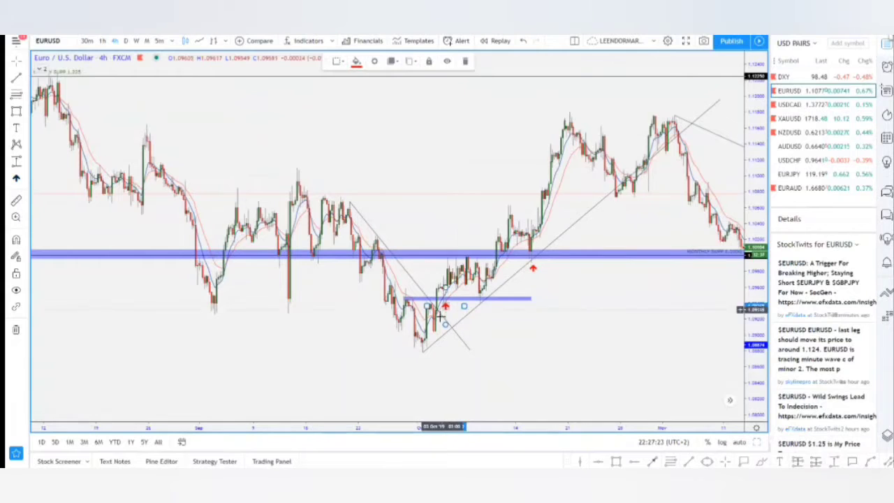
{"action": "left_click", "coordinate": [443, 224]}
Draw a long falling trend line from the early-August peak down towards October.
{"action": "left_click_drag", "start_coordinate": [459, 163], "coordinate": [549, 150]}
{"action": "left_click_drag", "start_coordinate": [456, 307], "coordinate": [533, 333]}
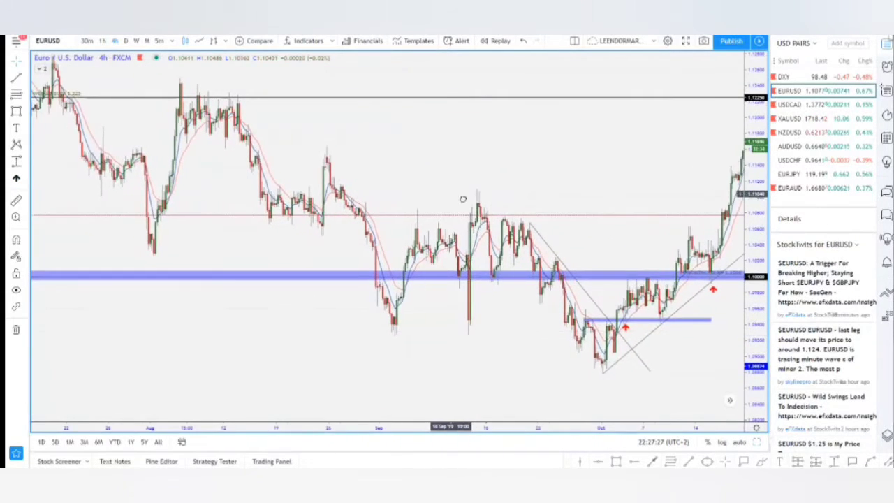
{"action": "left_click_drag", "start_coordinate": [463, 198], "coordinate": [497, 211]}
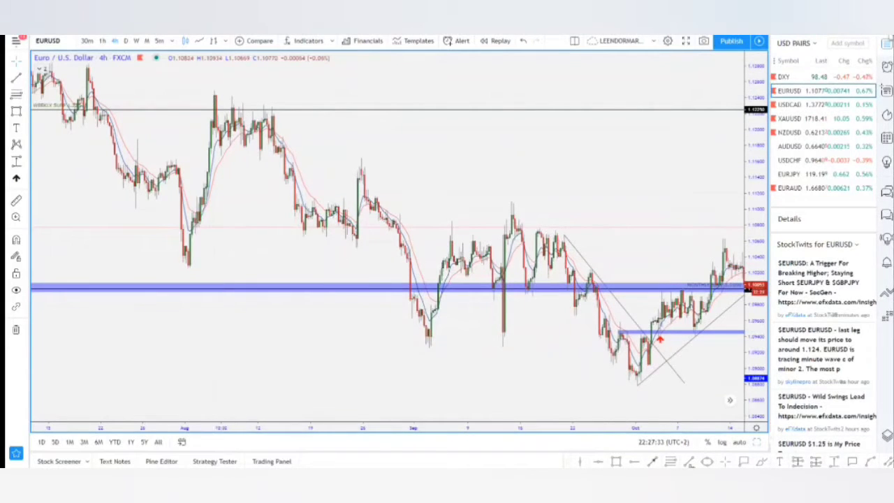
{"action": "left_click", "coordinate": [689, 463]}
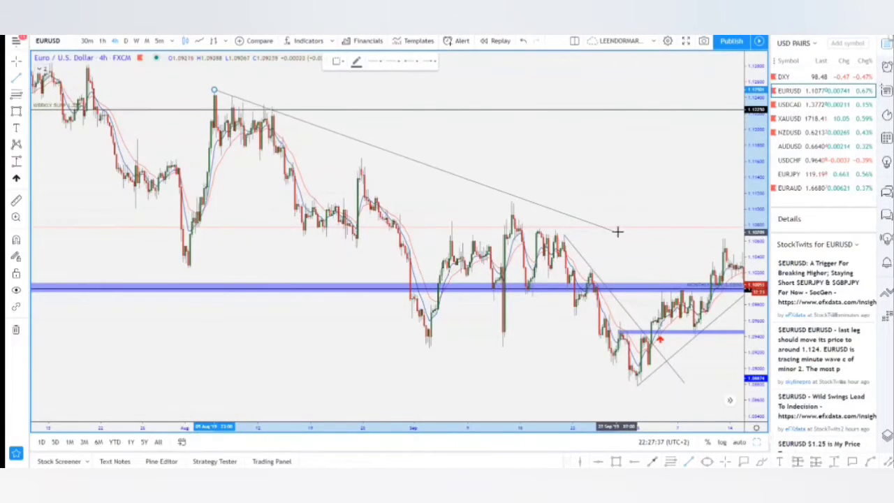
{"action": "left_click_drag", "start_coordinate": [671, 222], "coordinate": [689, 226]}
Re-anchor the long falling trend line from the 13 August high across the mid-September high to mid-October.
{"action": "left_click_drag", "start_coordinate": [214, 90], "coordinate": [279, 110]}
{"action": "left_click_drag", "start_coordinate": [327, 159], "coordinate": [216, 163]}
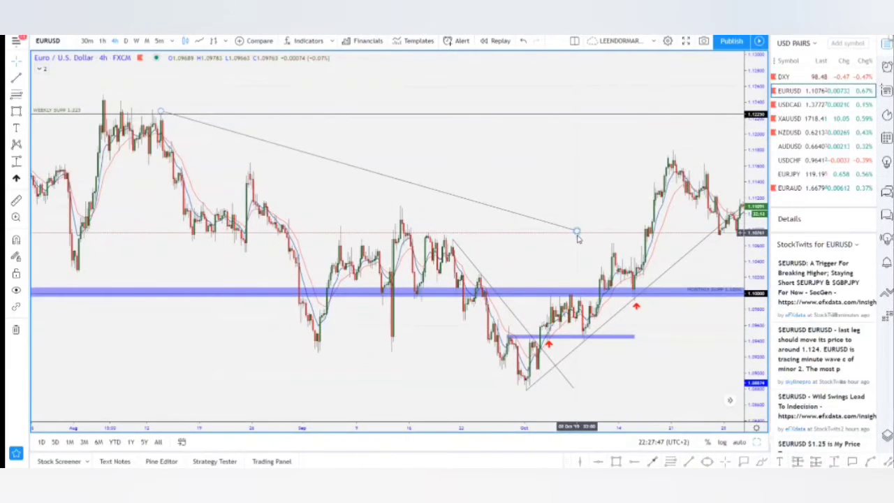
{"action": "left_click_drag", "start_coordinate": [578, 233], "coordinate": [517, 316]}
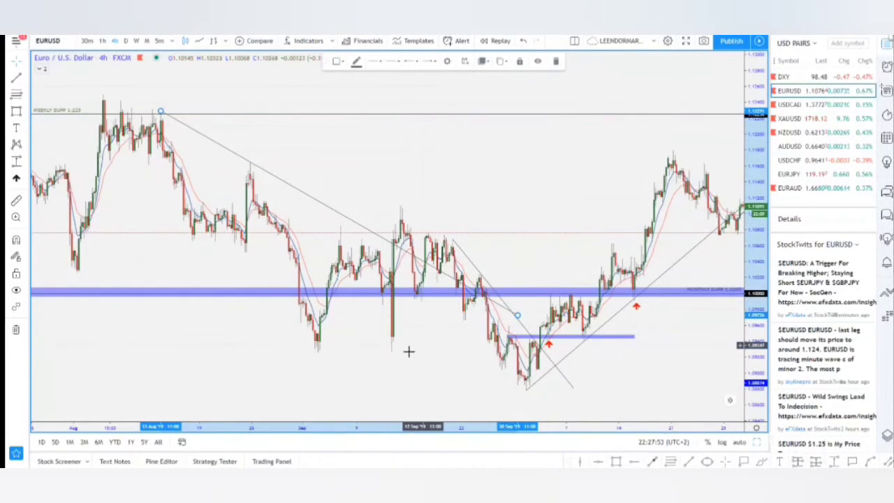
{"action": "left_click_drag", "start_coordinate": [410, 351], "coordinate": [347, 354]}
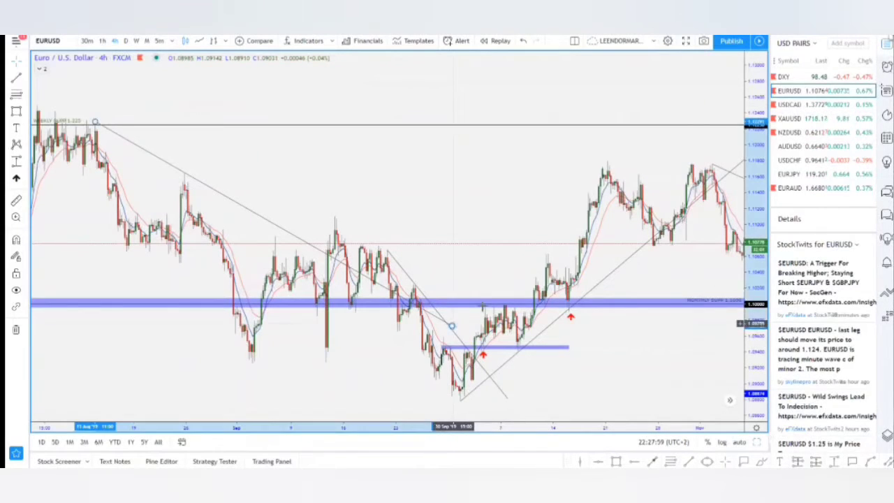
{"action": "mouse_move", "coordinate": [453, 327]}
{"action": "left_mouse_down"}
{"action": "mouse_move", "coordinate": [552, 312]}
{"action": "mouse_move", "coordinate": [593, 321]}
{"action": "left_mouse_up"}
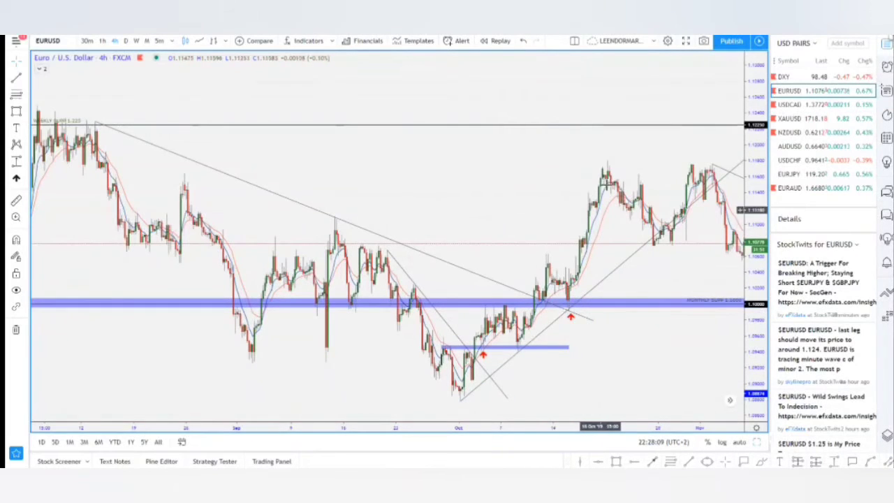
Draw a rising trend line from the 30 May low across the mid-June low to about 22 July.
{"action": "left_click_drag", "start_coordinate": [487, 193], "coordinate": [611, 144]}
{"action": "scroll", "coordinate": [227, 255], "scroll_direction": "down", "scroll_amount": 4}
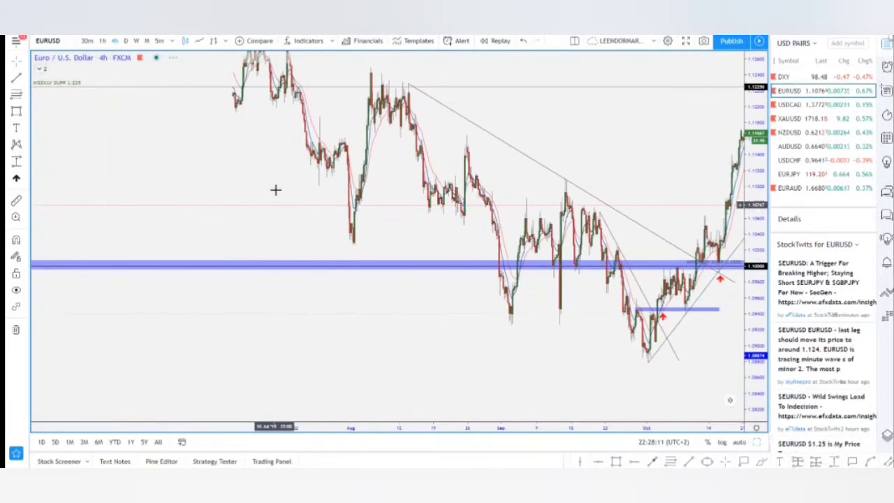
{"action": "left_click_drag", "start_coordinate": [325, 213], "coordinate": [627, 331]}
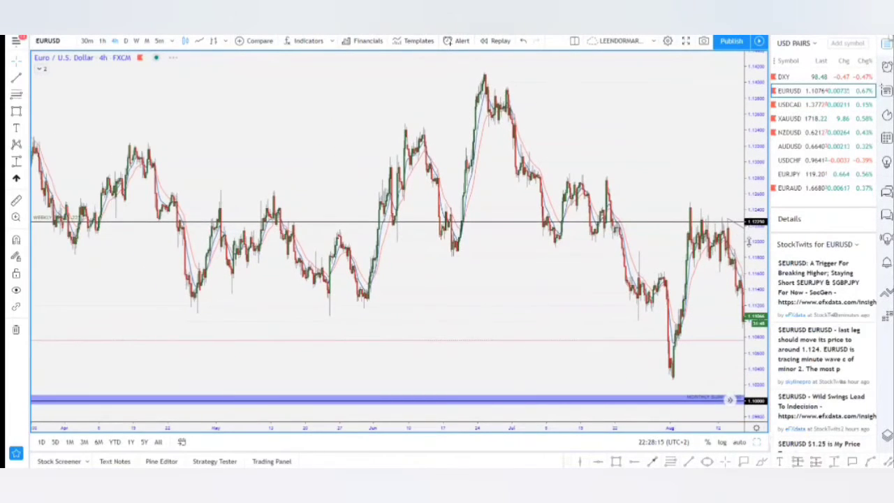
{"action": "left_click_drag", "start_coordinate": [752, 242], "coordinate": [752, 256]}
{"action": "left_click_drag", "start_coordinate": [608, 287], "coordinate": [603, 279]}
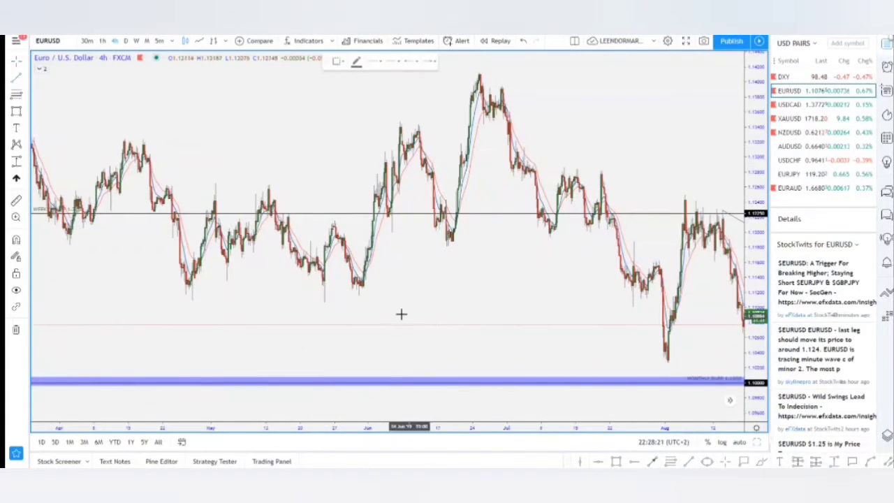
{"action": "left_click", "coordinate": [359, 295]}
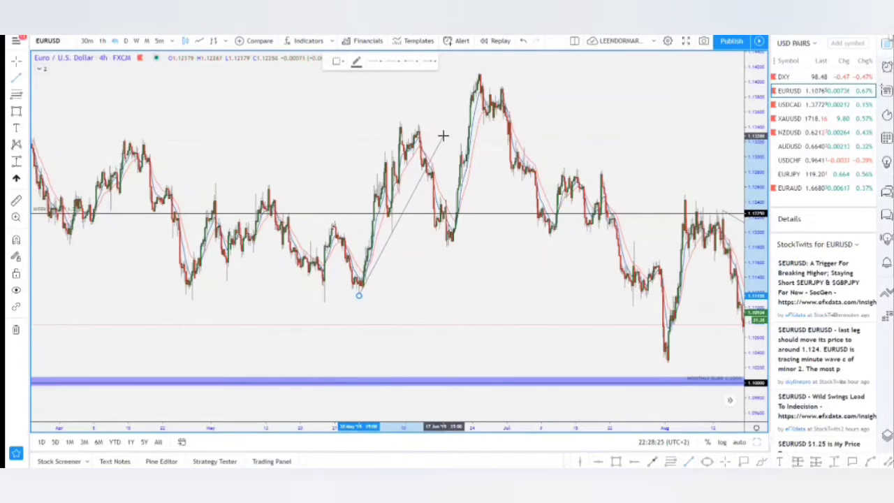
{"action": "left_click", "coordinate": [610, 154]}
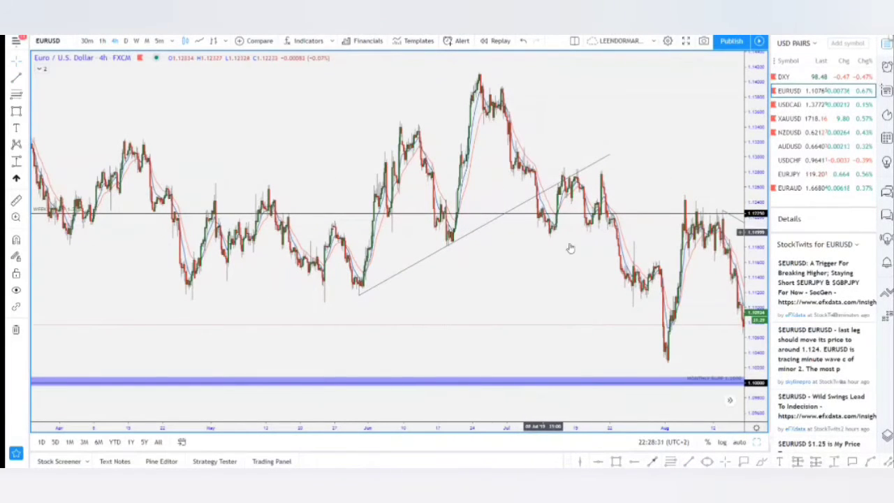
Draw a thin horizontal zone along the July highs at about 1.128, ending at 31 July.
{"action": "left_click_drag", "start_coordinate": [642, 155], "coordinate": [624, 159]}
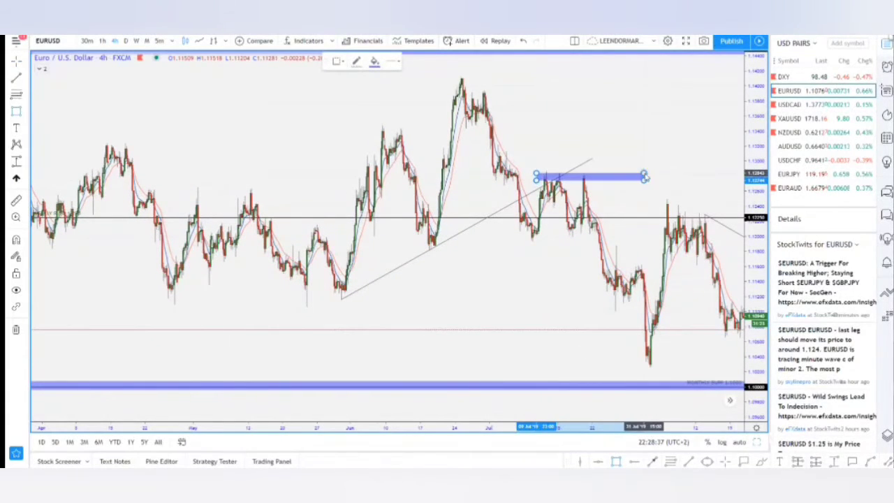
{"action": "left_click", "coordinate": [643, 176]}
{"action": "left_click", "coordinate": [626, 201]}
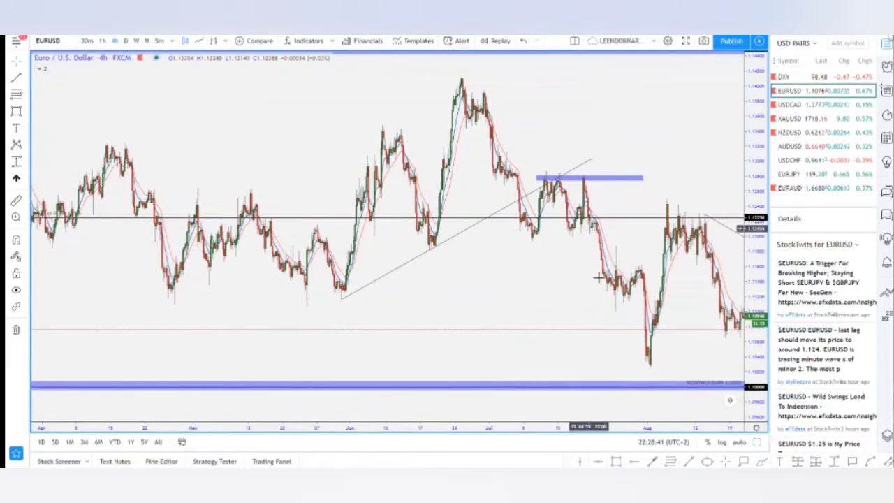
Review EURUSD 4-hour price history back to early March 2019, then forward to the latest candles.
{"action": "left_click_drag", "start_coordinate": [528, 299], "coordinate": [683, 270]}
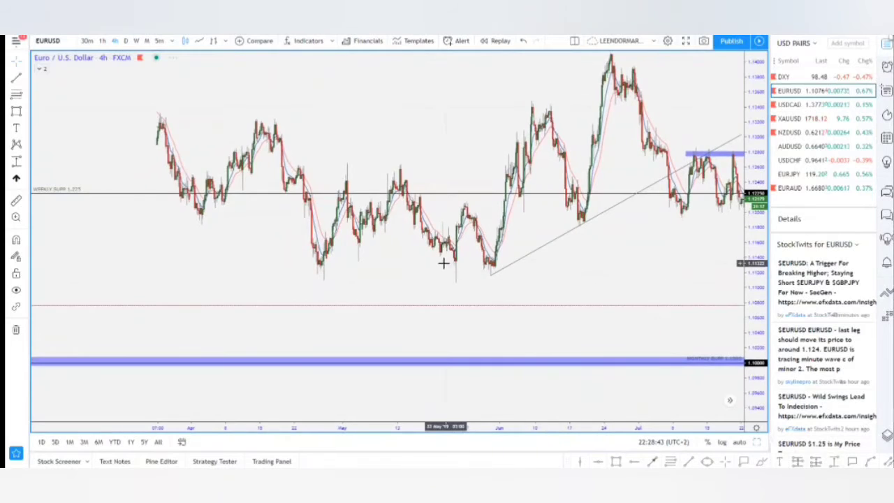
{"action": "left_click_drag", "start_coordinate": [443, 259], "coordinate": [647, 304]}
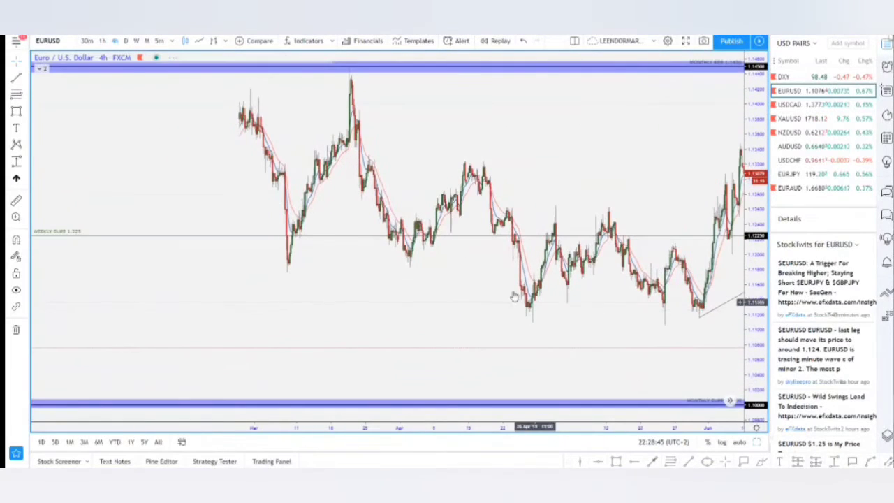
{"action": "left_click_drag", "start_coordinate": [475, 299], "coordinate": [283, 273]}
{"action": "left_click_drag", "start_coordinate": [363, 261], "coordinate": [209, 218]}
{"action": "left_click_drag", "start_coordinate": [477, 220], "coordinate": [272, 252]}
{"action": "left_click_drag", "start_coordinate": [588, 262], "coordinate": [326, 167]}
{"action": "left_click_drag", "start_coordinate": [552, 170], "coordinate": [222, 172]}
{"action": "left_click_drag", "start_coordinate": [419, 185], "coordinate": [255, 195]}
{"action": "left_click_drag", "start_coordinate": [542, 260], "coordinate": [328, 223]}
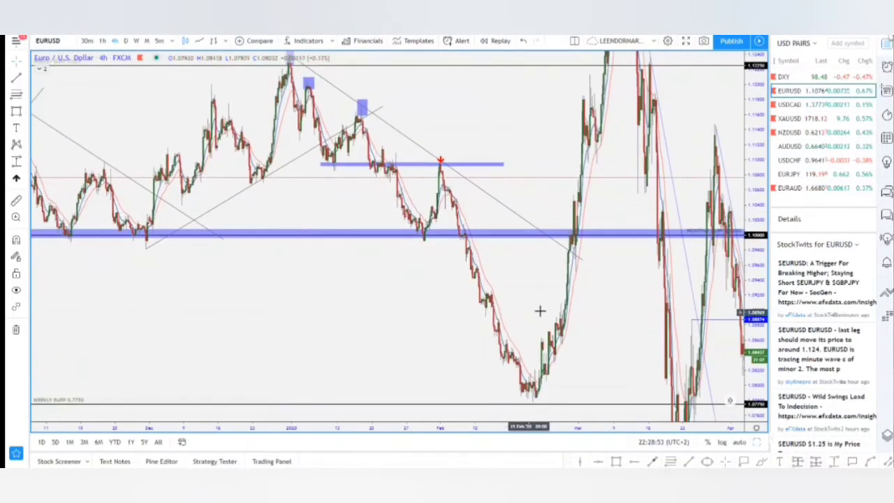
{"action": "left_click_drag", "start_coordinate": [539, 309], "coordinate": [200, 223]}
{"action": "left_click_drag", "start_coordinate": [703, 294], "coordinate": [353, 285]}
{"action": "left_click_drag", "start_coordinate": [228, 298], "coordinate": [841, 311]}
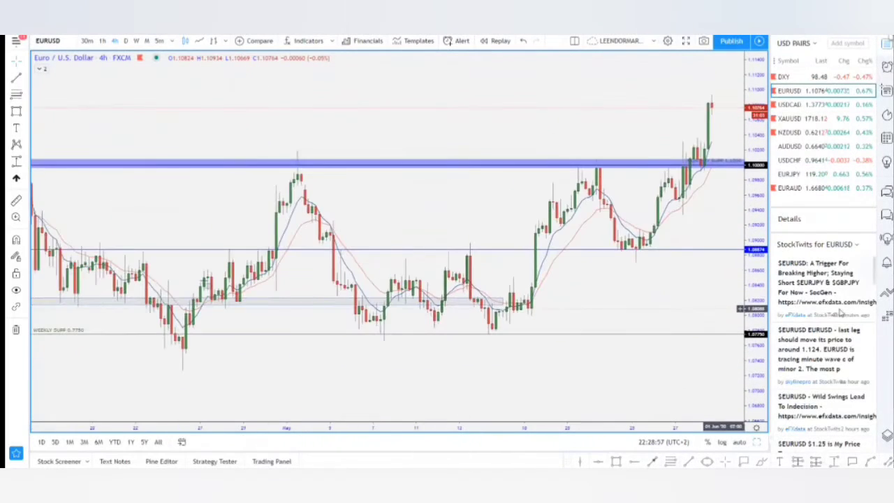
Draw a rising trend line from the 14 May low across the 25 May low to about 7 June.
{"action": "left_click_drag", "start_coordinate": [565, 300], "coordinate": [451, 305]}
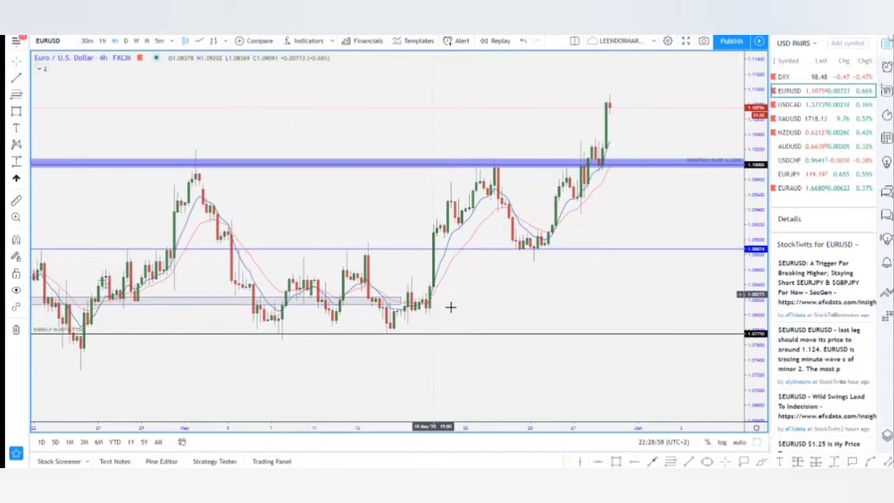
{"action": "left_click", "coordinate": [690, 463]}
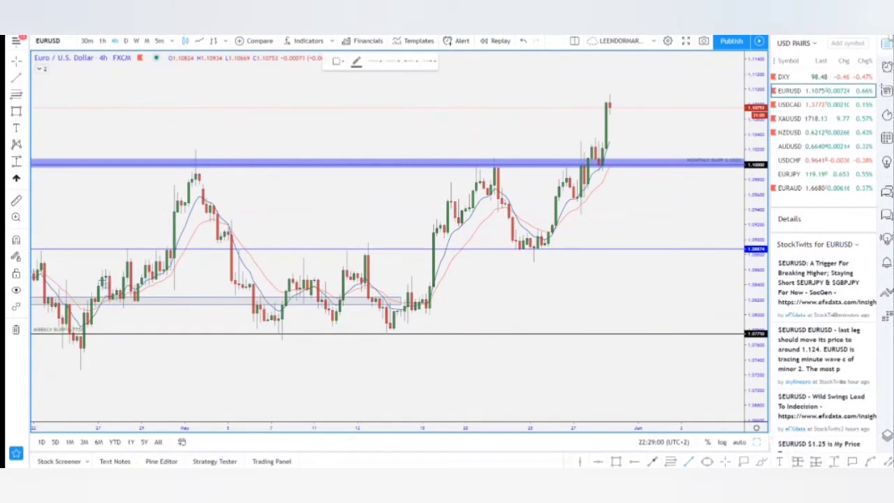
{"action": "left_click", "coordinate": [385, 334]}
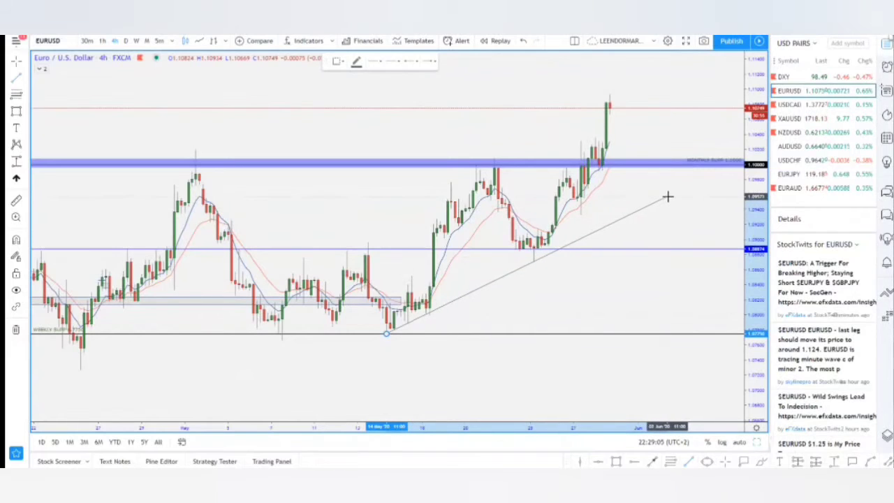
{"action": "left_click", "coordinate": [723, 173]}
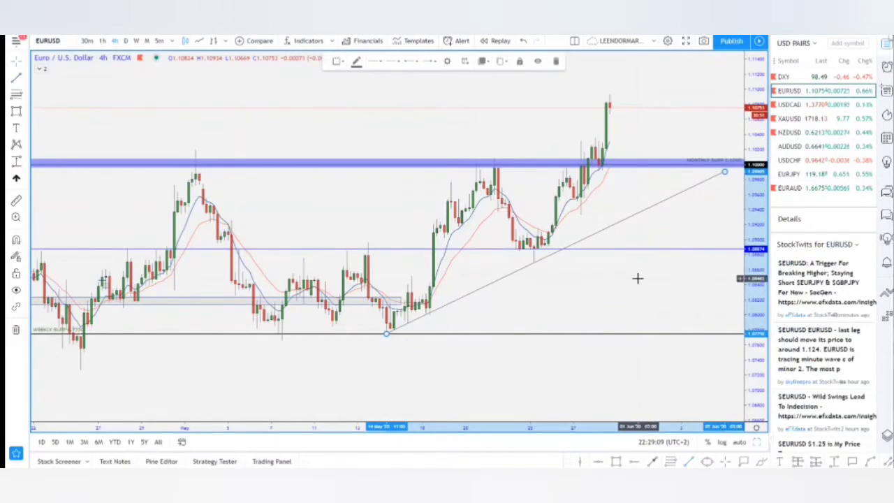
Examine price action along the rising May trend line and around the 1.10 monthly level on the 4-hour chart.
{"action": "left_click_drag", "start_coordinate": [617, 285], "coordinate": [528, 309]}
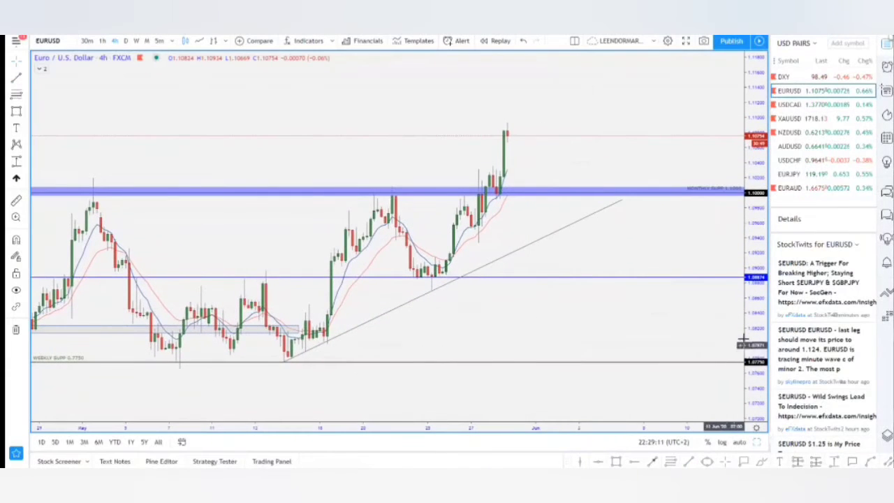
{"action": "left_click_drag", "start_coordinate": [757, 334], "coordinate": [773, 271]}
{"action": "left_click_drag", "start_coordinate": [579, 349], "coordinate": [724, 288]}
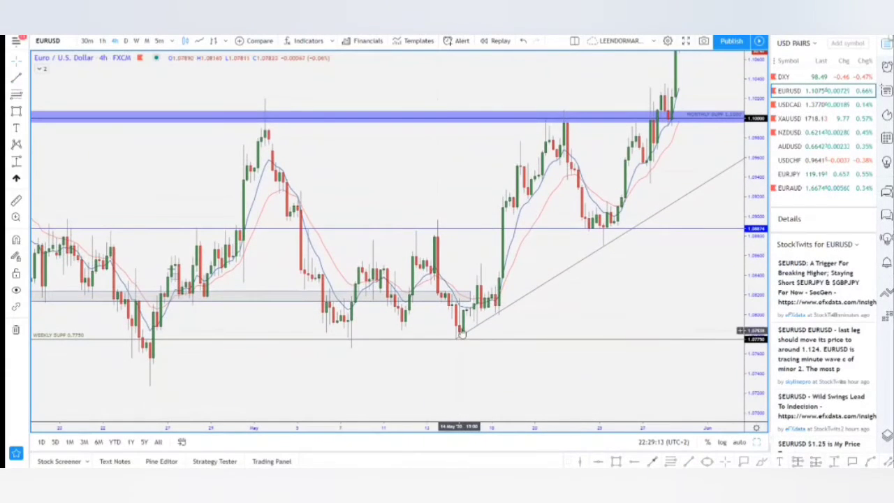
{"action": "left_click_drag", "start_coordinate": [574, 315], "coordinate": [535, 336]}
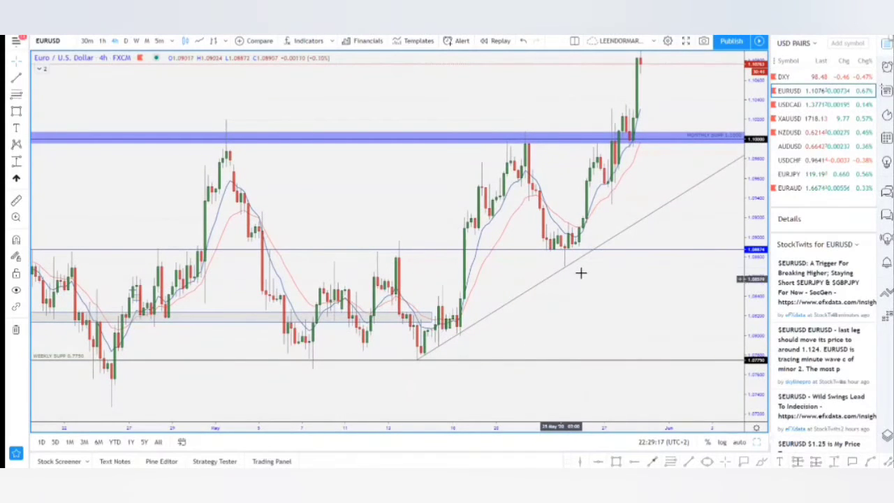
{"action": "left_click_drag", "start_coordinate": [610, 195], "coordinate": [527, 253]}
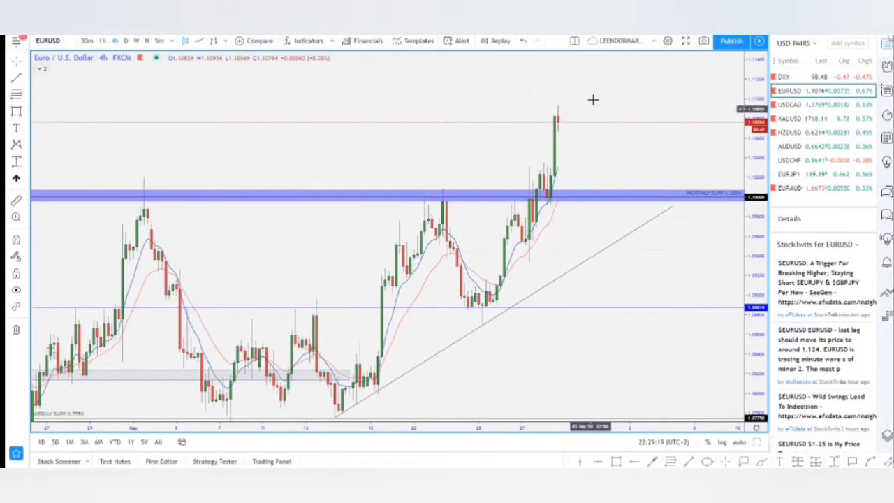
{"action": "scroll", "coordinate": [324, 287], "scroll_direction": "down", "scroll_amount": 4}
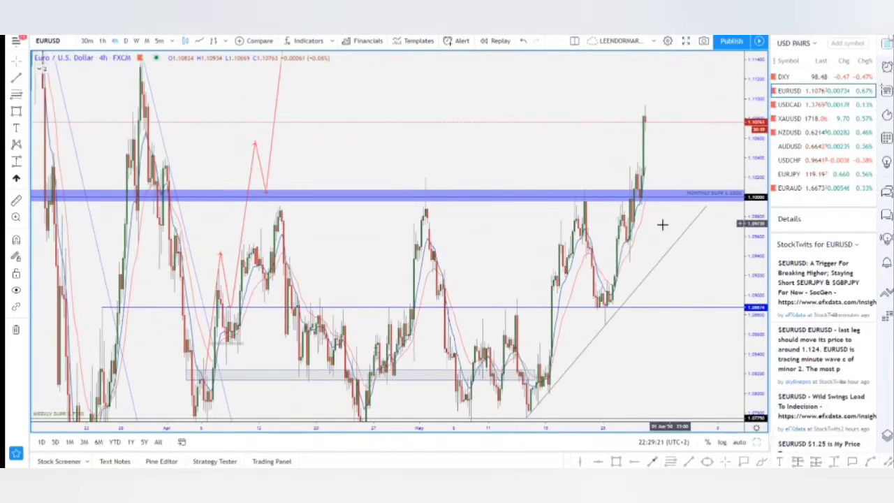
{"action": "left_click_drag", "start_coordinate": [641, 349], "coordinate": [711, 267]}
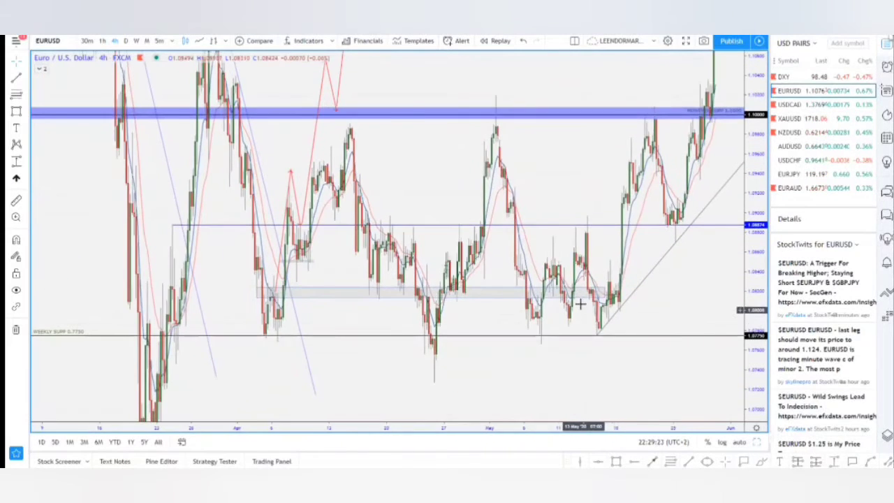
{"action": "scroll", "coordinate": [580, 304], "scroll_direction": "up", "scroll_amount": 8}
{"action": "scroll", "coordinate": [420, 299], "scroll_direction": "down", "scroll_amount": 7}
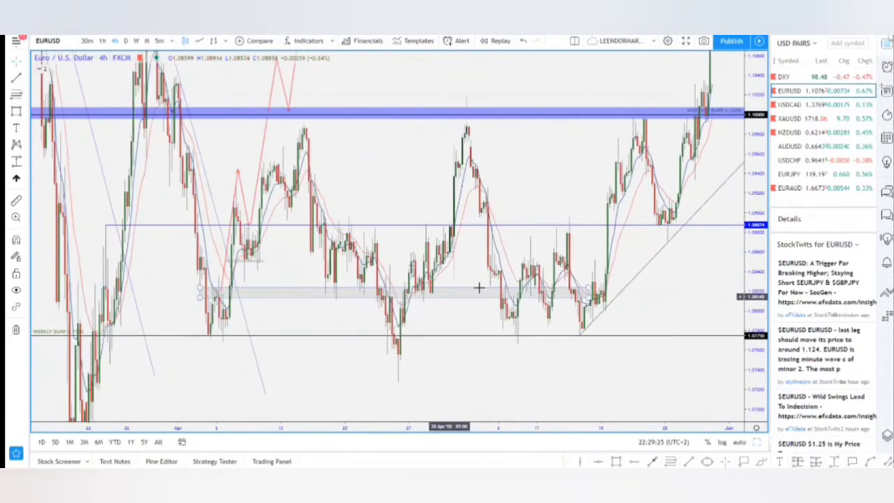
{"action": "scroll", "coordinate": [508, 259], "scroll_direction": "up", "scroll_amount": 4}
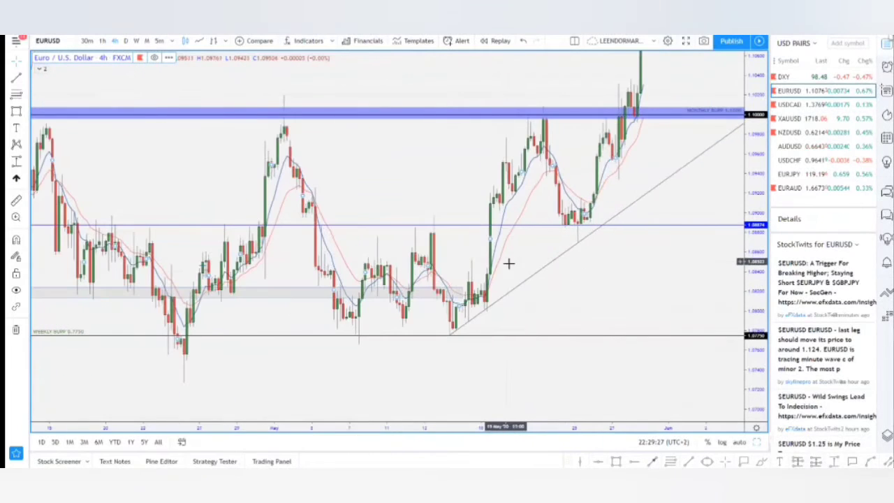
{"action": "left_click_drag", "start_coordinate": [593, 301], "coordinate": [540, 288]}
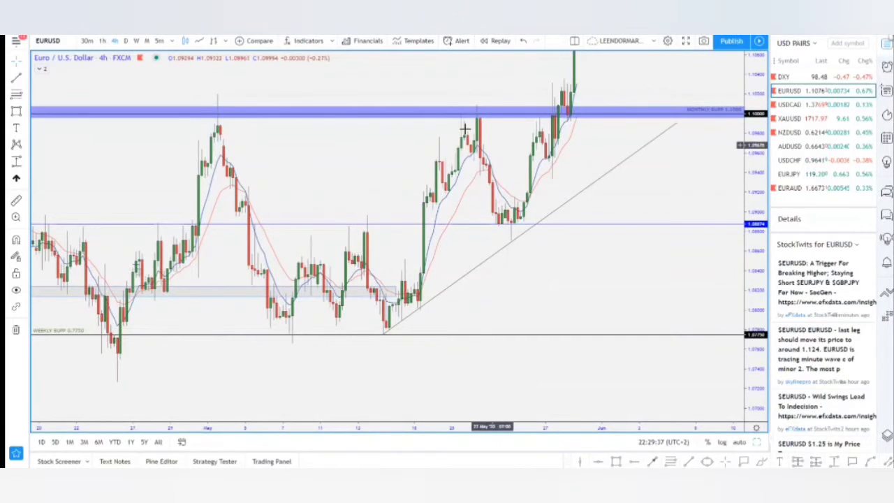
{"action": "scroll", "coordinate": [349, 230], "scroll_direction": "down", "scroll_amount": 5}
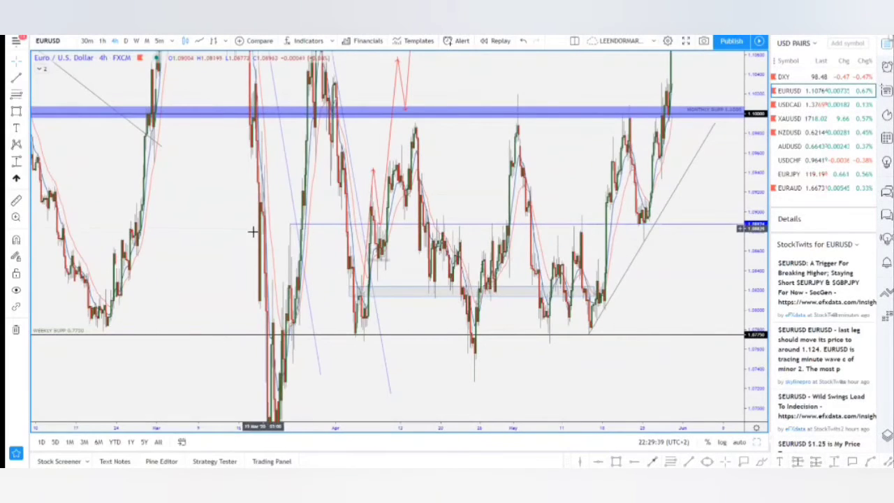
Draw a rising trend line from the 6 April low under the following lows to about 16 April.
{"action": "left_click_drag", "start_coordinate": [264, 230], "coordinate": [449, 213]}
{"action": "left_click_drag", "start_coordinate": [753, 138], "coordinate": [744, 337]}
{"action": "scroll", "coordinate": [471, 201], "scroll_direction": "up", "scroll_amount": 10}
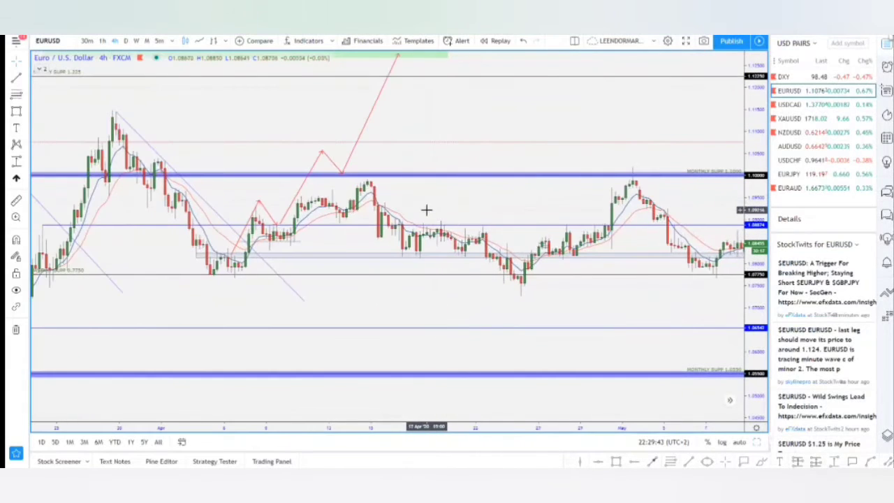
{"action": "left_click_drag", "start_coordinate": [447, 204], "coordinate": [571, 258]}
{"action": "left_click_drag", "start_coordinate": [759, 302], "coordinate": [759, 116]}
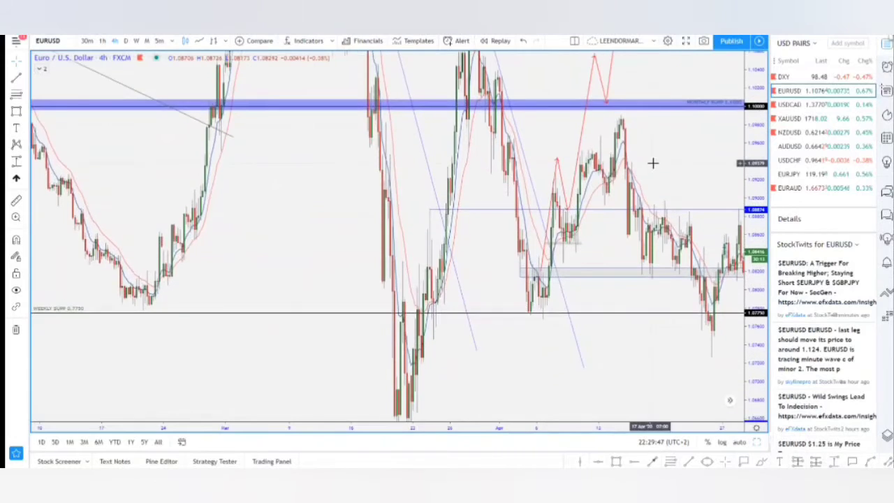
{"action": "left_click_drag", "start_coordinate": [653, 163], "coordinate": [712, 175]}
{"action": "scroll", "coordinate": [570, 303], "scroll_direction": "up", "scroll_amount": 6}
{"action": "scroll", "coordinate": [542, 306], "scroll_direction": "up", "scroll_amount": 5}
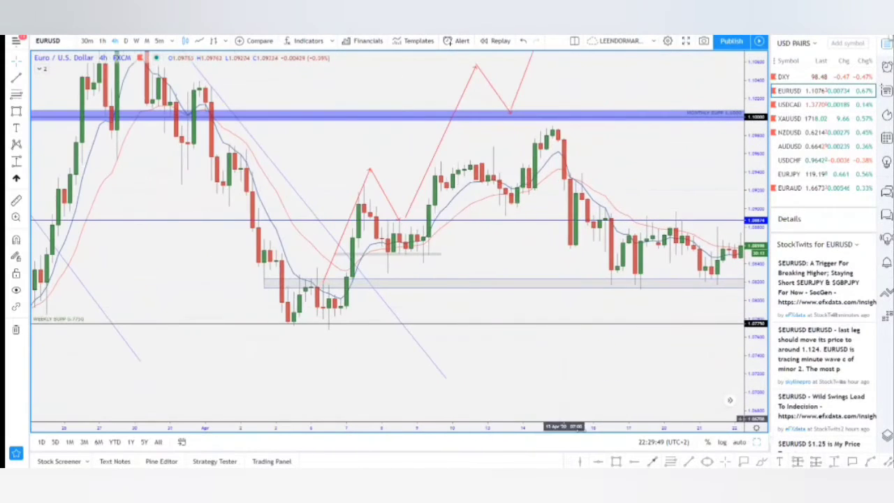
{"action": "left_click", "coordinate": [688, 462]}
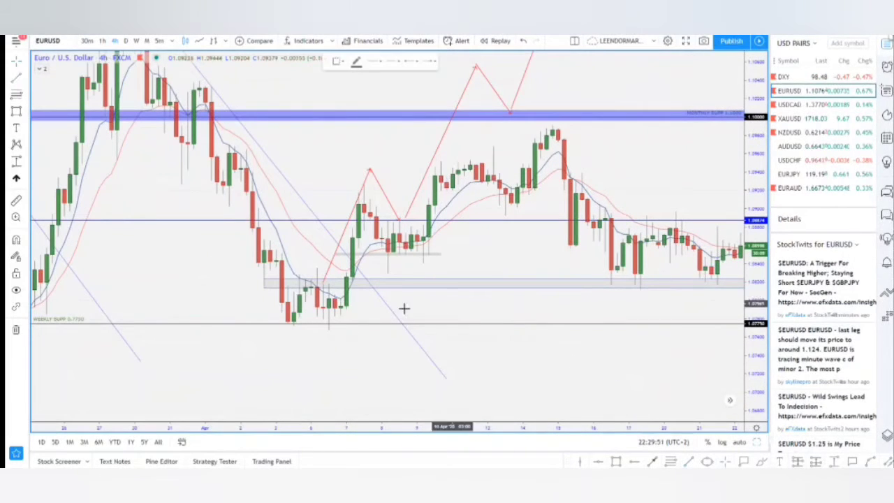
{"action": "left_click", "coordinate": [328, 330]}
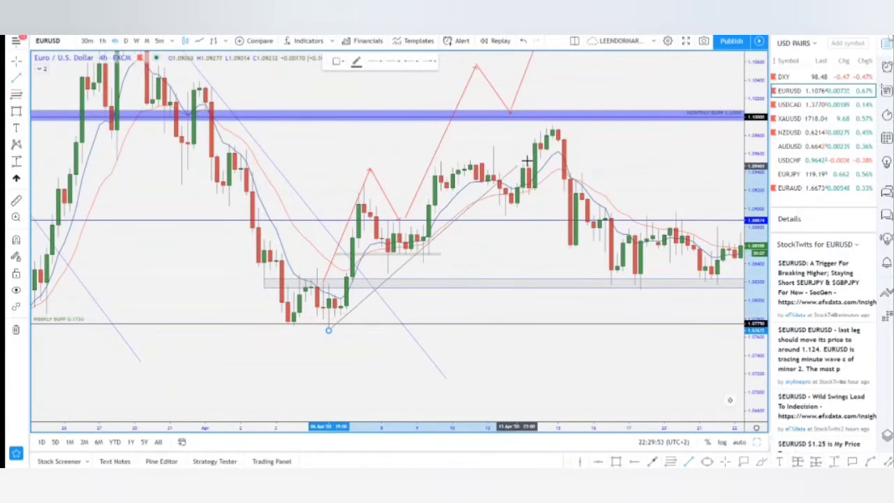
{"action": "left_click", "coordinate": [600, 138]}
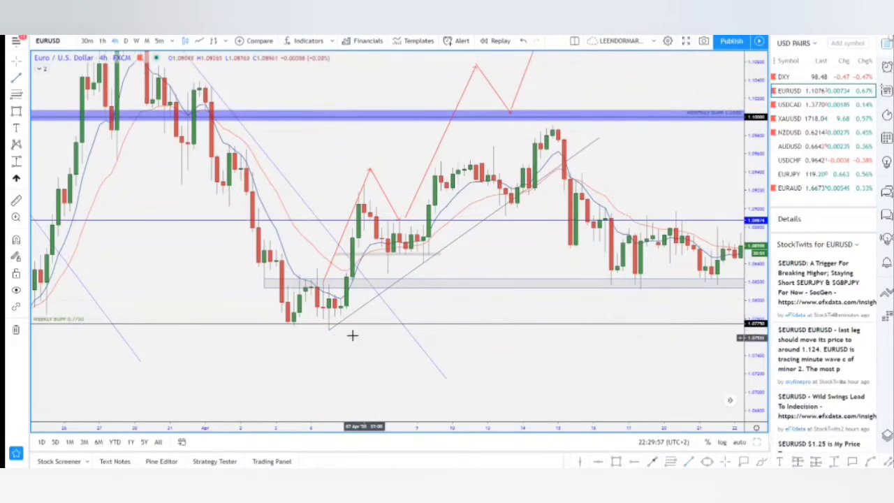
Draw a short falling trend line from the 7 April high down to about 9 April.
{"action": "left_click_drag", "start_coordinate": [491, 258], "coordinate": [575, 292]}
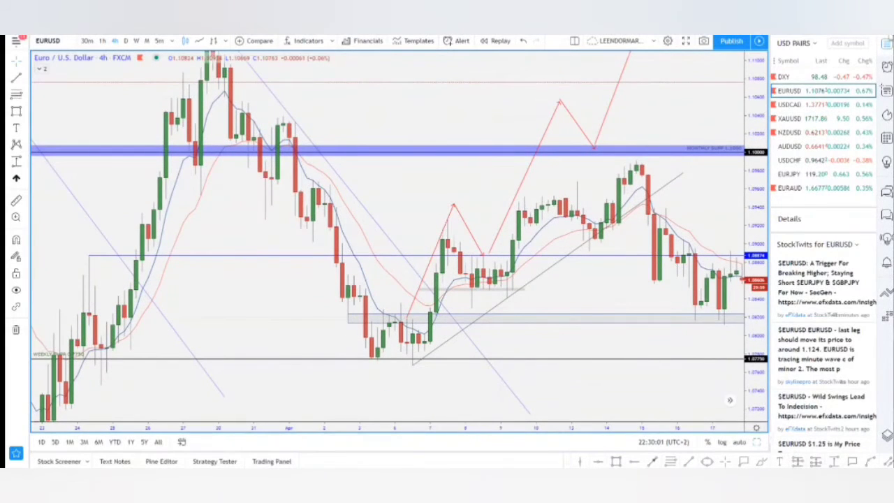
{"action": "left_click", "coordinate": [690, 462]}
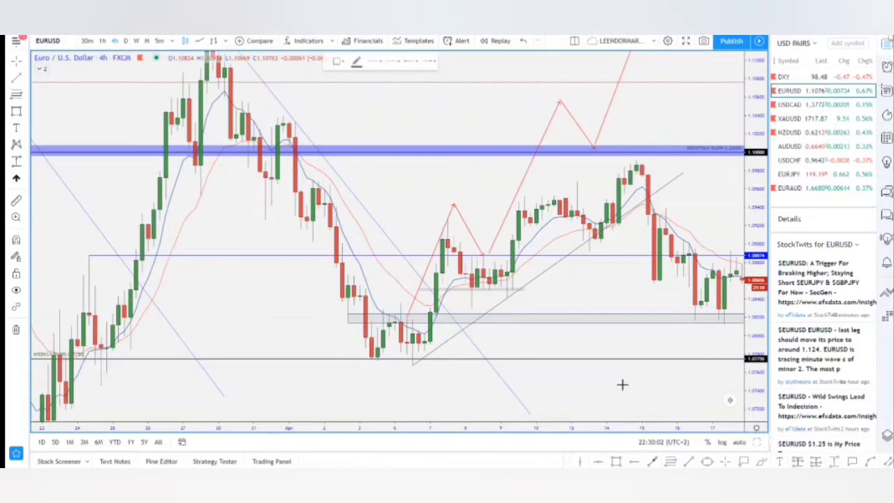
{"action": "left_click", "coordinate": [447, 220]}
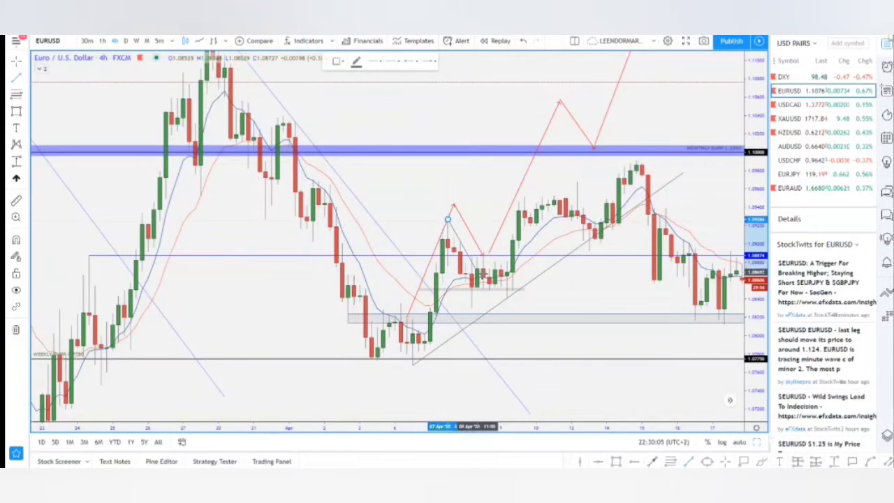
{"action": "left_click", "coordinate": [501, 301]}
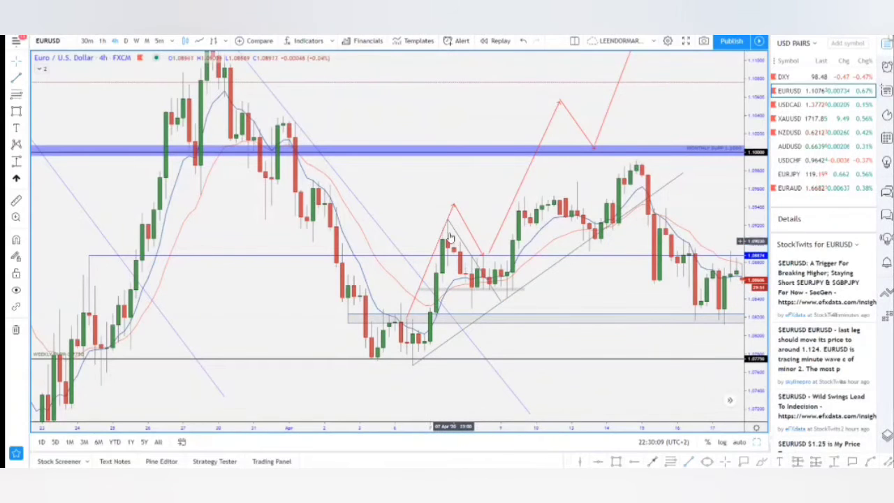
Switch the chart to the 30-minute timeframe and bring the early-April trend lines into view.
{"action": "left_click", "coordinate": [87, 40]}
{"action": "scroll", "coordinate": [465, 276], "scroll_direction": "down", "scroll_amount": 3}
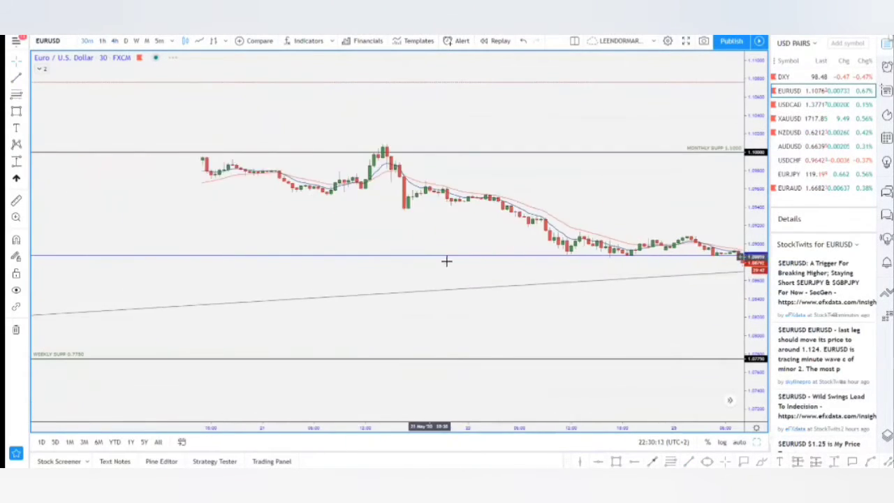
{"action": "scroll", "coordinate": [468, 278], "scroll_direction": "down", "scroll_amount": 5}
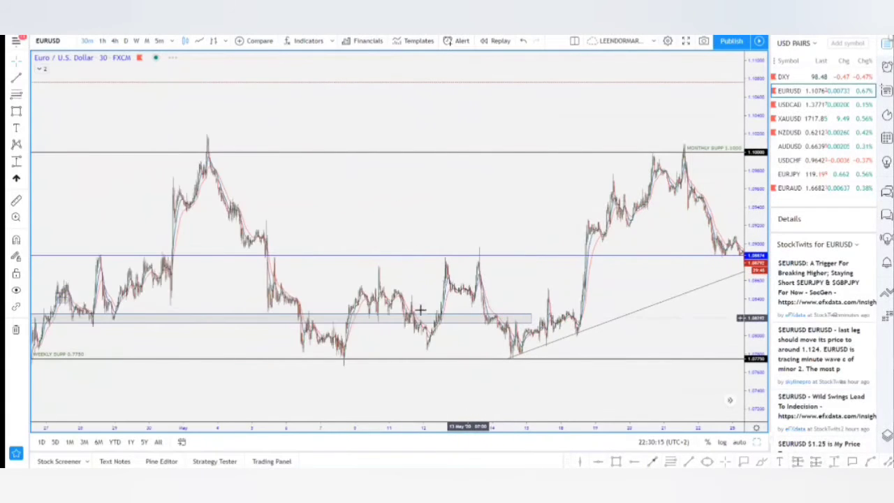
{"action": "scroll", "coordinate": [373, 309], "scroll_direction": "down", "scroll_amount": 5}
{"action": "left_click_drag", "start_coordinate": [340, 296], "coordinate": [641, 271]}
{"action": "scroll", "coordinate": [640, 272], "scroll_direction": "up", "scroll_amount": 6}
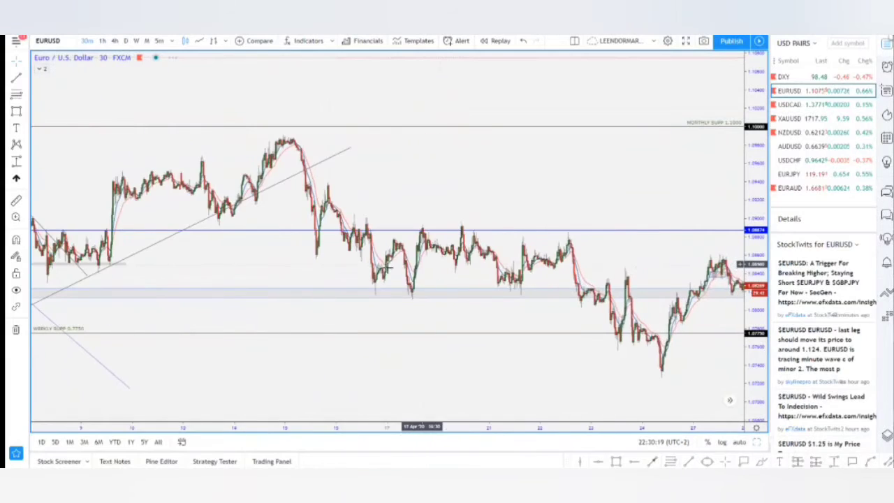
{"action": "left_click_drag", "start_coordinate": [296, 267], "coordinate": [781, 262]}
{"action": "scroll", "coordinate": [566, 236], "scroll_direction": "up", "scroll_amount": 3}
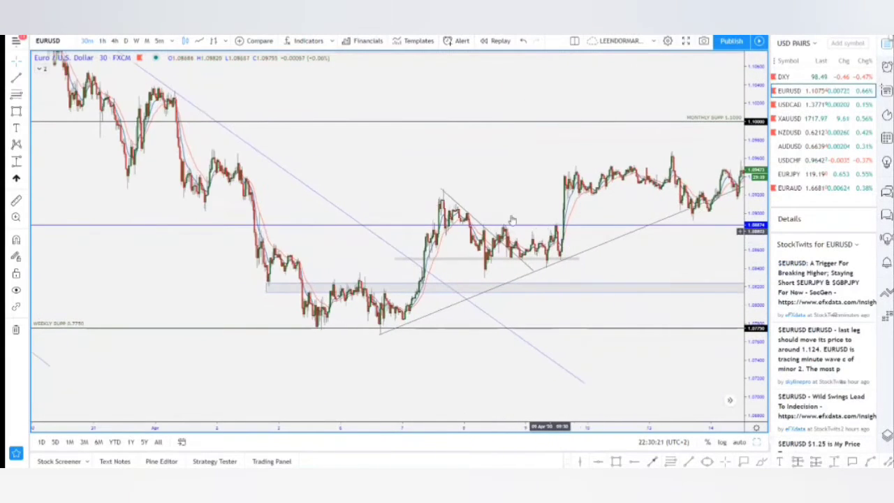
{"action": "scroll", "coordinate": [493, 200], "scroll_direction": "up", "scroll_amount": 3}
{"action": "left_click_drag", "start_coordinate": [453, 205], "coordinate": [436, 229]}
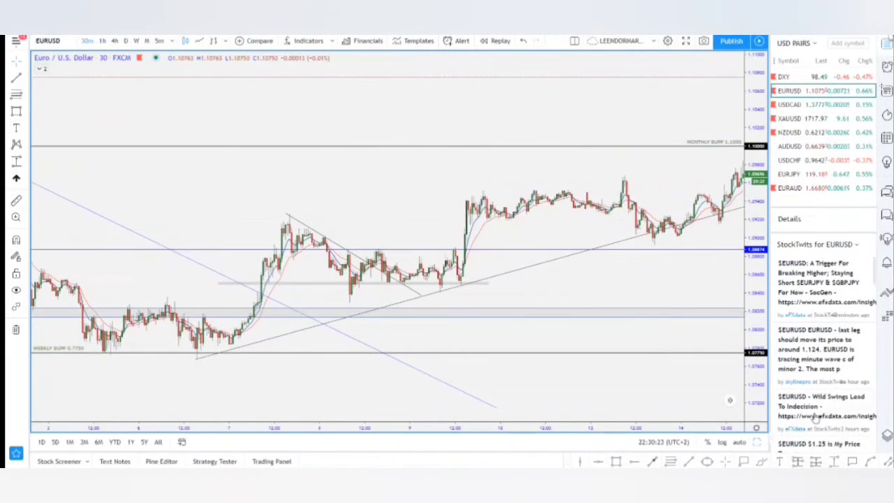
Examine price action around the falling 7 to 9 April trend line and the grey zone beneath it.
{"action": "left_click_drag", "start_coordinate": [760, 362], "coordinate": [760, 195]}
{"action": "left_click_drag", "start_coordinate": [546, 199], "coordinate": [681, 171]}
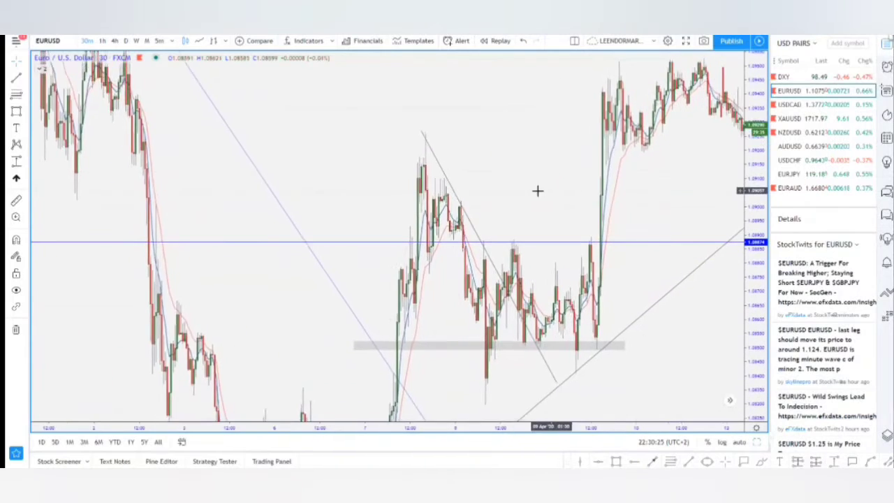
{"action": "scroll", "coordinate": [475, 190], "scroll_direction": "up", "scroll_amount": 5}
{"action": "left_click", "coordinate": [174, 137]}
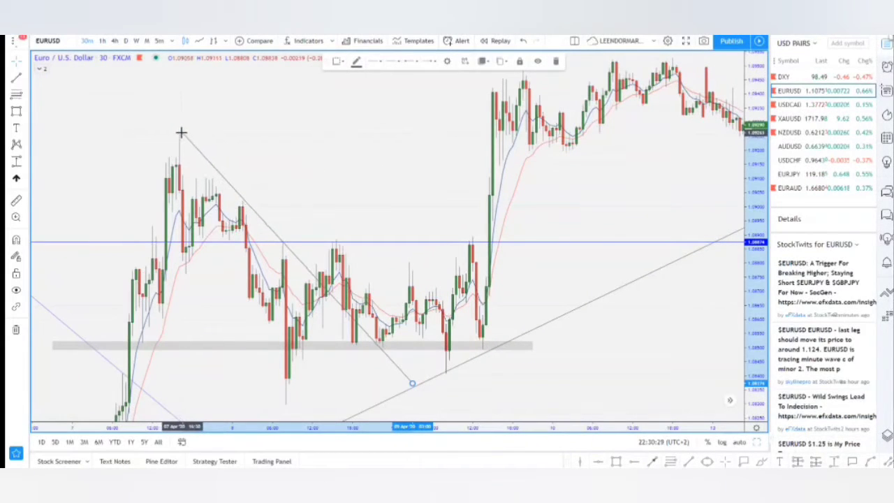
{"action": "left_click", "coordinate": [210, 140]}
{"action": "left_click_drag", "start_coordinate": [242, 125], "coordinate": [265, 108]}
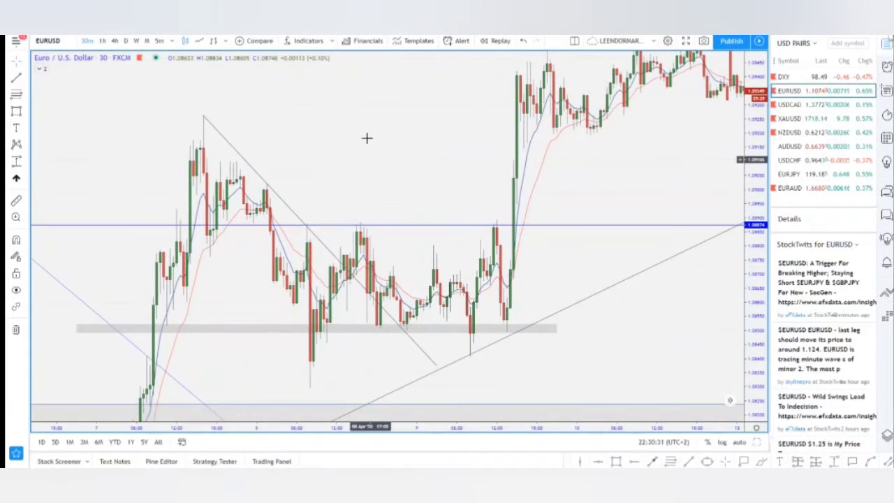
{"action": "left_click_drag", "start_coordinate": [365, 133], "coordinate": [359, 111]}
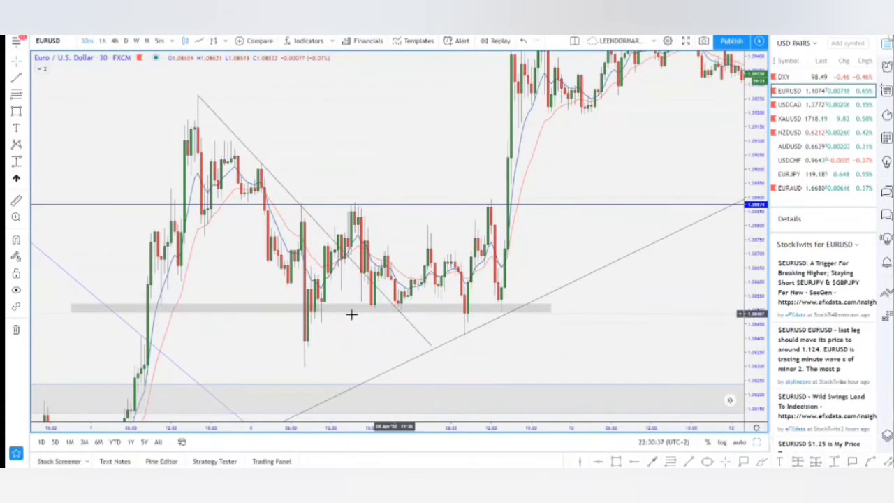
Draw a rising trend line from the 13 March low under the 16 March lows to about 17 March.
{"action": "left_click_drag", "start_coordinate": [638, 146], "coordinate": [552, 166]}
{"action": "scroll", "coordinate": [551, 167], "scroll_direction": "down", "scroll_amount": 4}
{"action": "left_click_drag", "start_coordinate": [607, 176], "coordinate": [456, 200]}
{"action": "left_click_drag", "start_coordinate": [582, 263], "coordinate": [762, 109]}
{"action": "left_click_drag", "start_coordinate": [398, 230], "coordinate": [730, 302]}
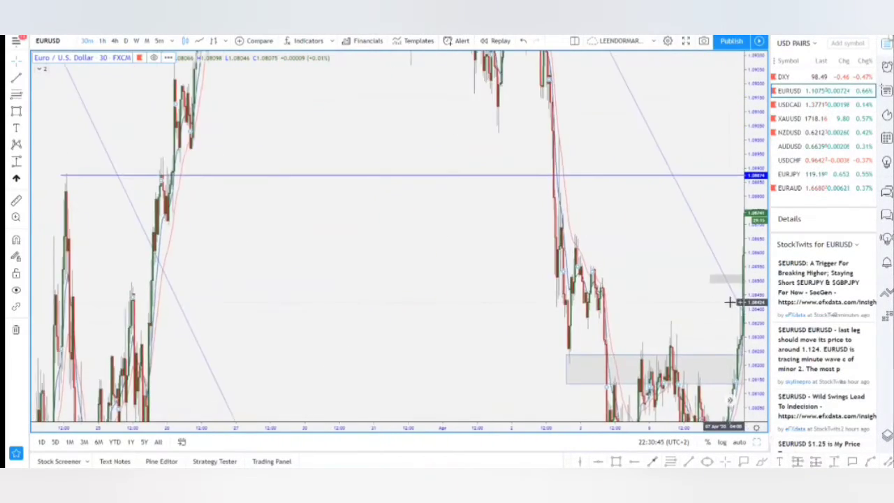
{"action": "left_click_drag", "start_coordinate": [755, 185], "coordinate": [759, 345]}
{"action": "left_click_drag", "start_coordinate": [310, 288], "coordinate": [725, 240]}
{"action": "left_click_drag", "start_coordinate": [327, 250], "coordinate": [391, 379]}
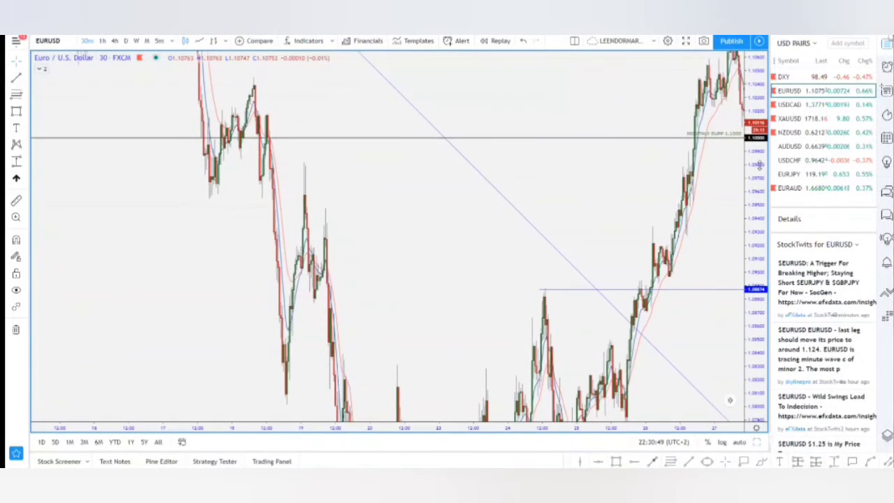
{"action": "left_click_drag", "start_coordinate": [760, 166], "coordinate": [759, 352]}
{"action": "left_click_drag", "start_coordinate": [248, 227], "coordinate": [638, 352]}
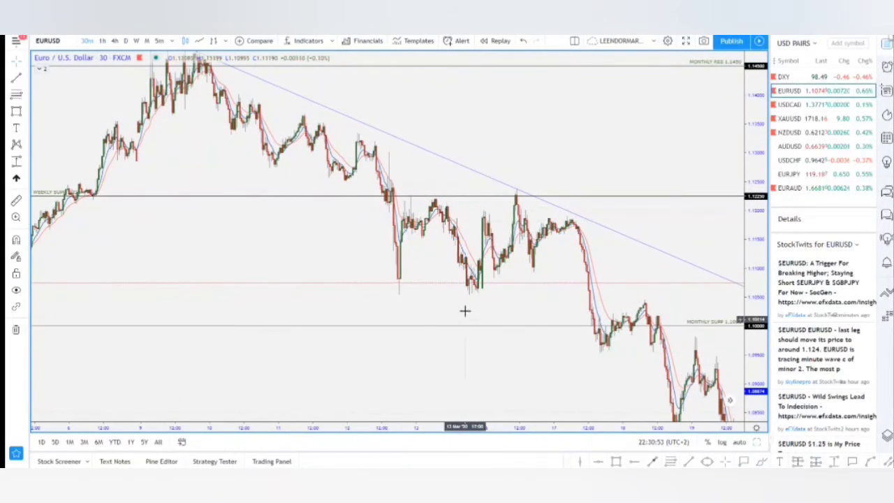
{"action": "scroll", "coordinate": [511, 269], "scroll_direction": "up", "scroll_amount": 3}
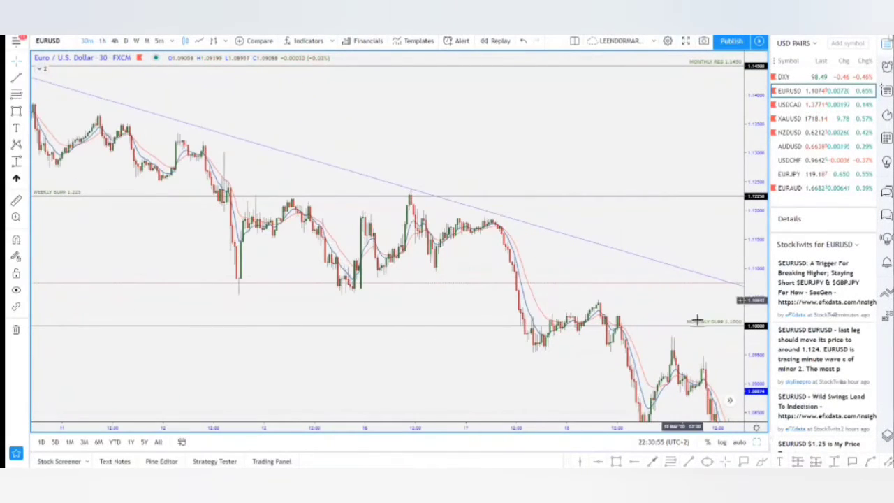
{"action": "scroll", "coordinate": [499, 310], "scroll_direction": "up", "scroll_amount": 3}
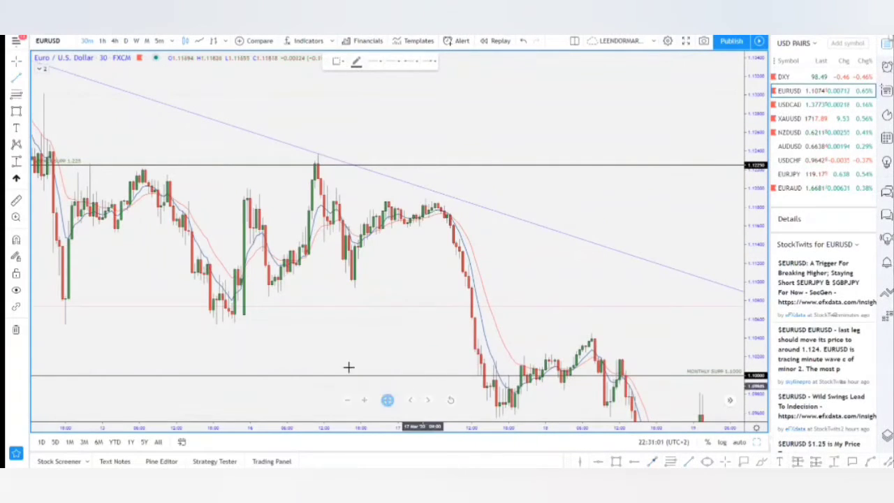
{"action": "left_click", "coordinate": [235, 322]}
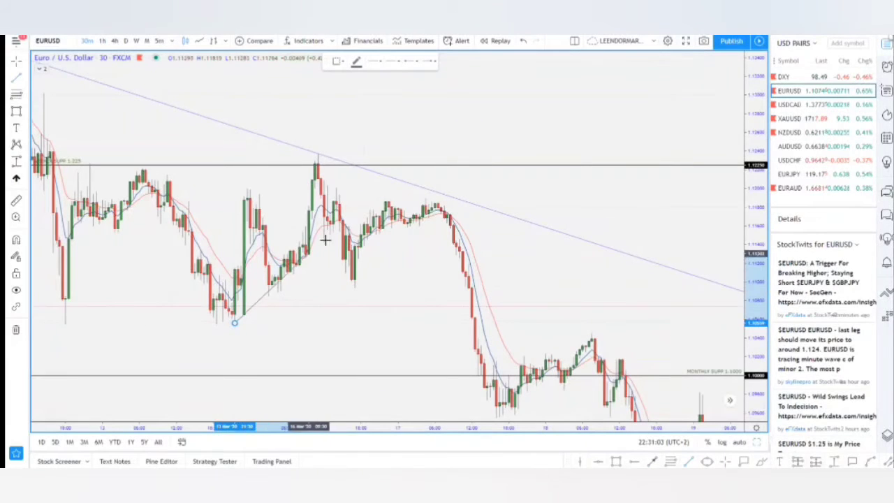
{"action": "left_click", "coordinate": [401, 191]}
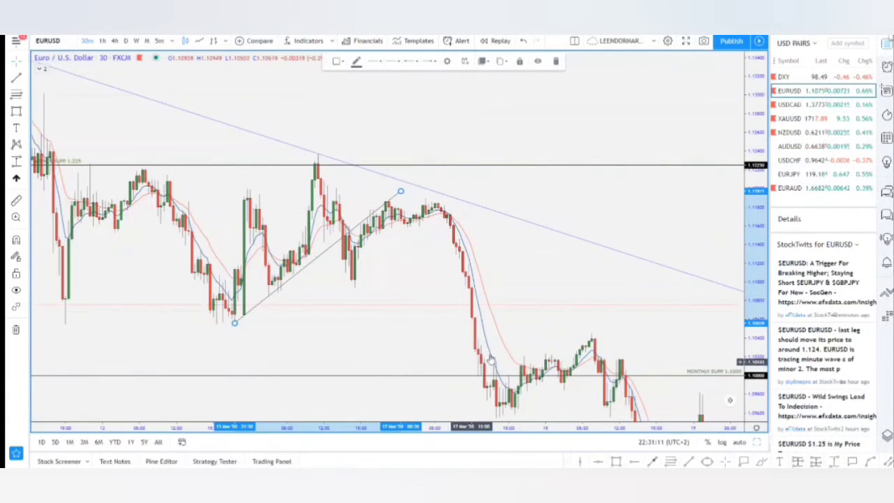
Draw a short rising trend line from the 17 March low, across the 1.10 monthly level, to about 18 March.
{"action": "left_click_drag", "start_coordinate": [553, 294], "coordinate": [523, 212]}
{"action": "left_click", "coordinate": [690, 462]}
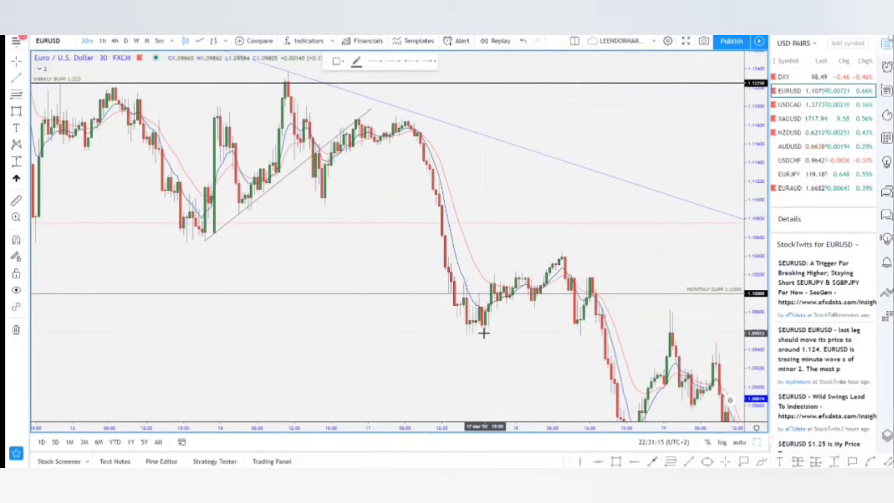
{"action": "left_click", "coordinate": [484, 334]}
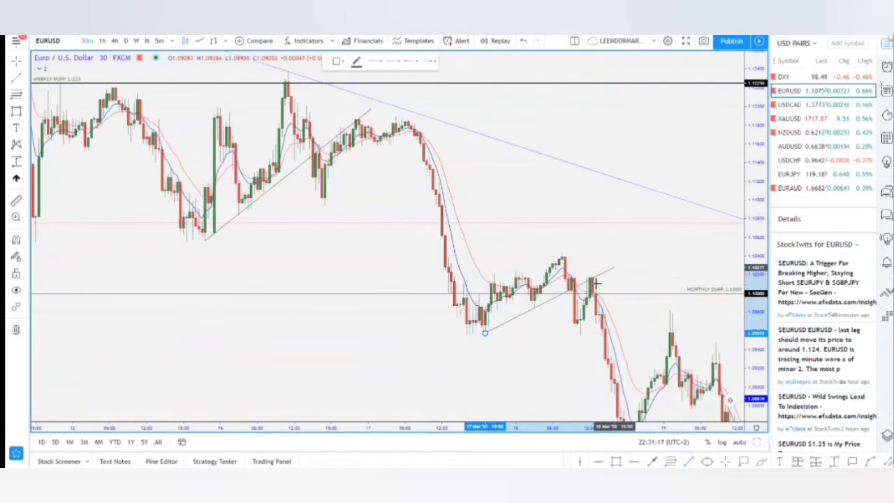
{"action": "left_click", "coordinate": [615, 267]}
{"action": "left_click", "coordinate": [509, 347]}
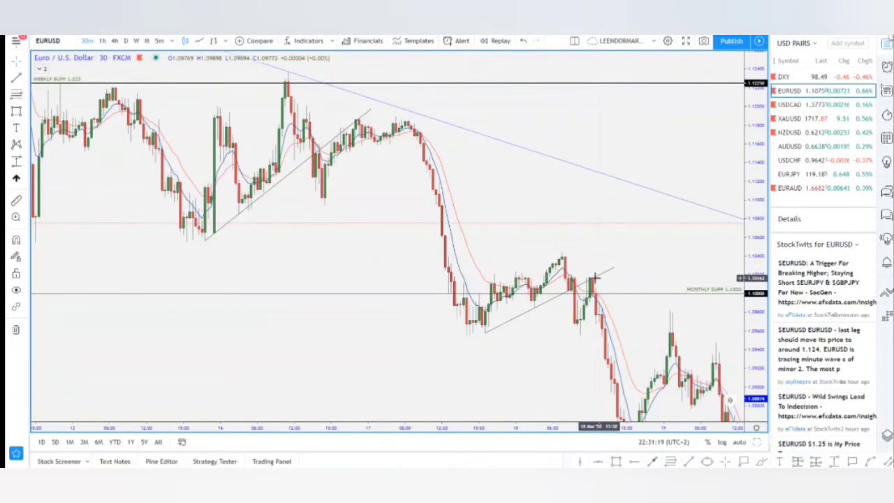
Examine EURUSD price action from the mid-March fall back to the February lows and the early-March rally.
{"action": "left_click_drag", "start_coordinate": [631, 308], "coordinate": [607, 214]}
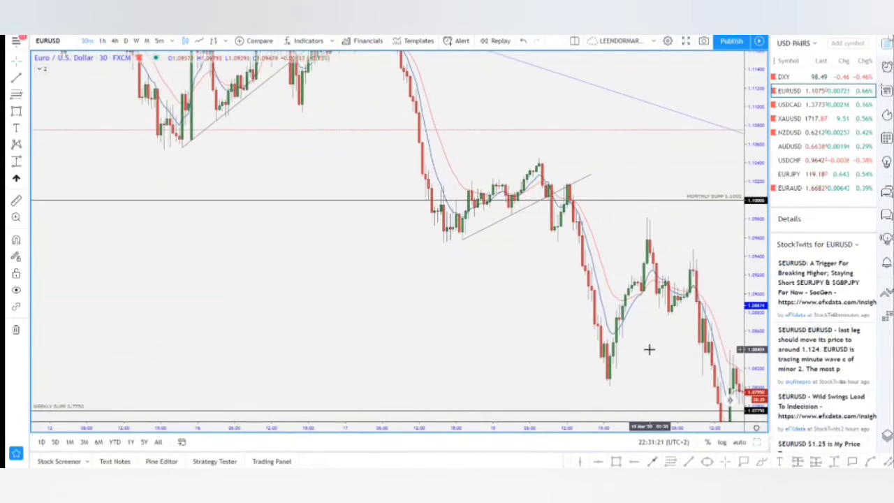
{"action": "left_click_drag", "start_coordinate": [634, 325], "coordinate": [593, 266]}
{"action": "scroll", "coordinate": [626, 356], "scroll_direction": "down", "scroll_amount": 5}
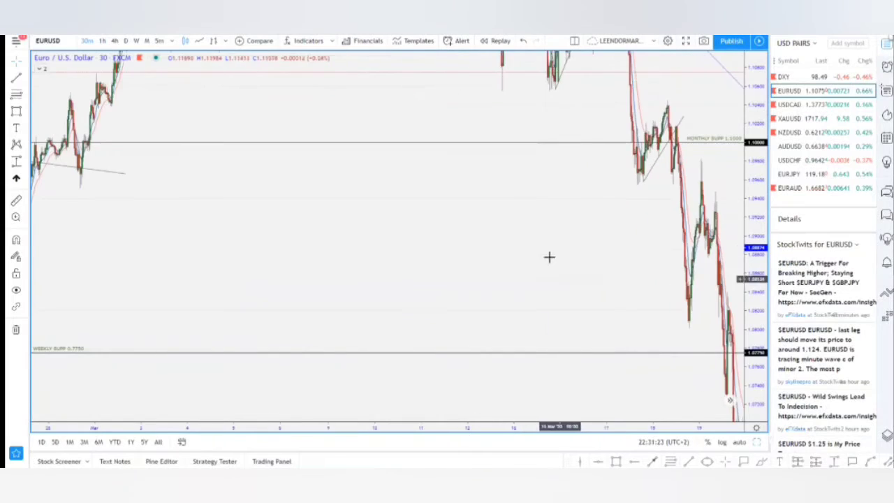
{"action": "left_click_drag", "start_coordinate": [545, 257], "coordinate": [729, 407]}
{"action": "left_click_drag", "start_coordinate": [759, 237], "coordinate": [759, 347]}
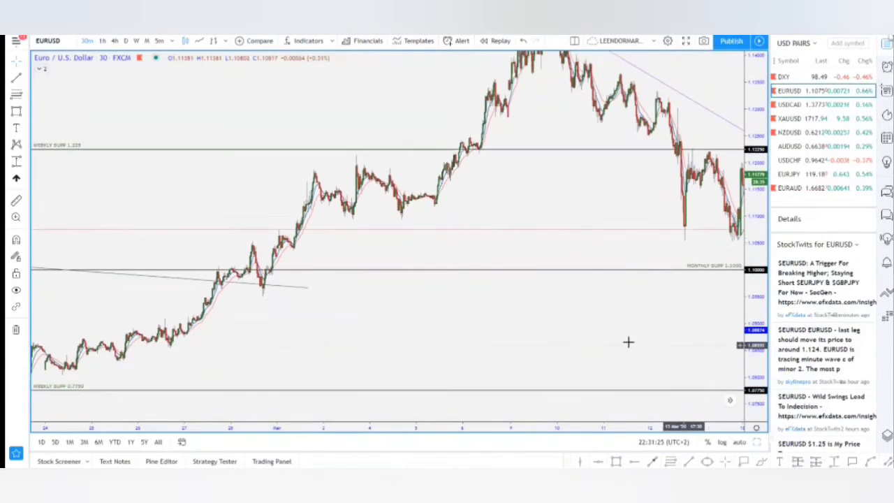
{"action": "left_click_drag", "start_coordinate": [457, 346], "coordinate": [613, 317]}
{"action": "scroll", "coordinate": [615, 318], "scroll_direction": "down", "scroll_amount": 5}
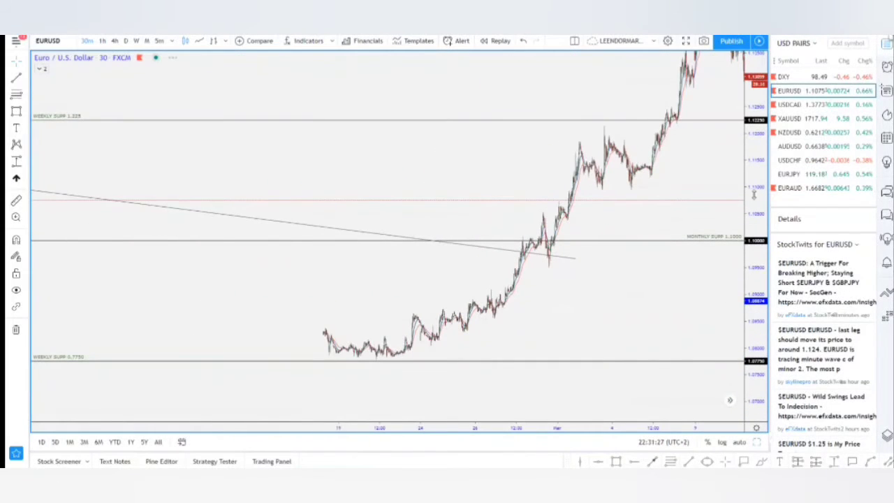
{"action": "left_click_drag", "start_coordinate": [699, 315], "coordinate": [444, 375]}
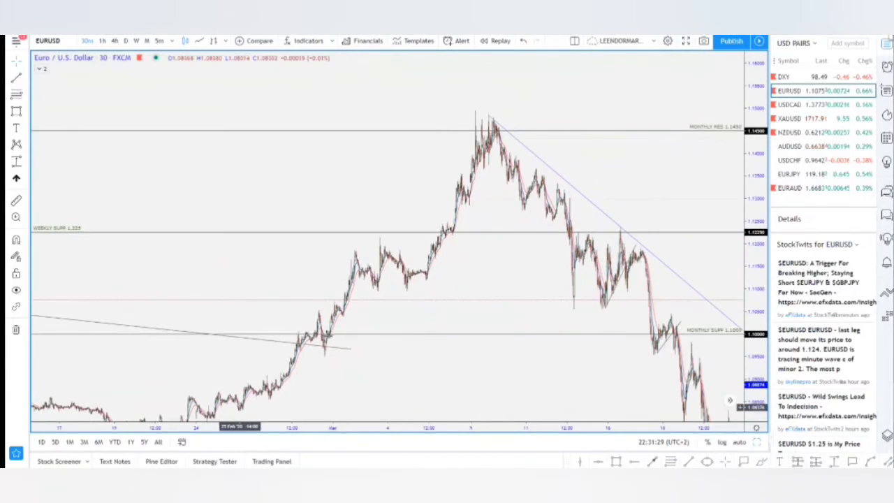
{"action": "left_click_drag", "start_coordinate": [465, 278], "coordinate": [569, 150]}
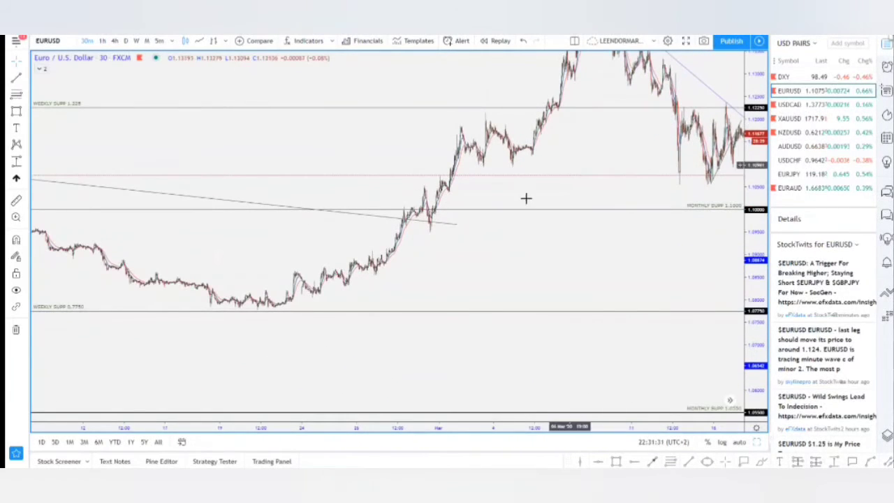
{"action": "left_click_drag", "start_coordinate": [473, 267], "coordinate": [430, 317]}
{"action": "left_click_drag", "start_coordinate": [486, 209], "coordinate": [405, 213]}
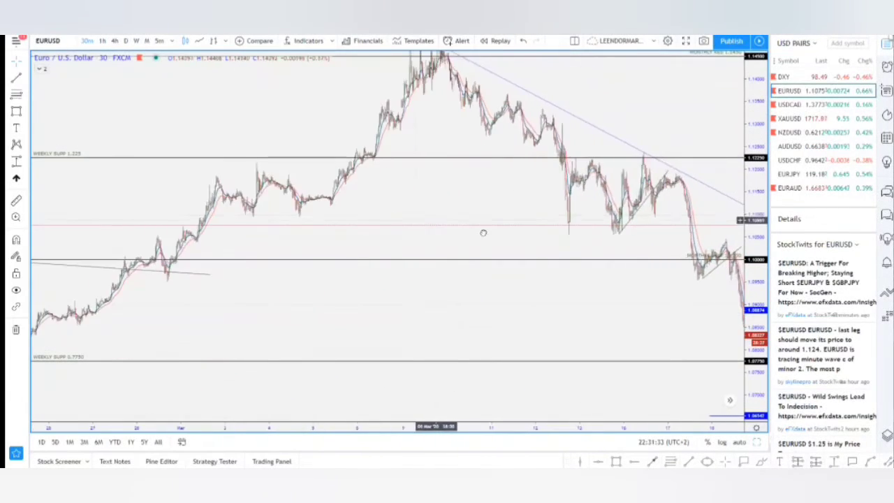
Draw a short falling trend line from the 2 March high along the lower 3 March highs to about 4 March.
{"action": "left_click_drag", "start_coordinate": [483, 233], "coordinate": [497, 248]}
{"action": "left_click_drag", "start_coordinate": [757, 384], "coordinate": [760, 129]}
{"action": "left_click_drag", "start_coordinate": [472, 222], "coordinate": [675, 303]}
{"action": "scroll", "coordinate": [520, 253], "scroll_direction": "up", "scroll_amount": 8}
{"action": "left_click_drag", "start_coordinate": [482, 294], "coordinate": [590, 295]}
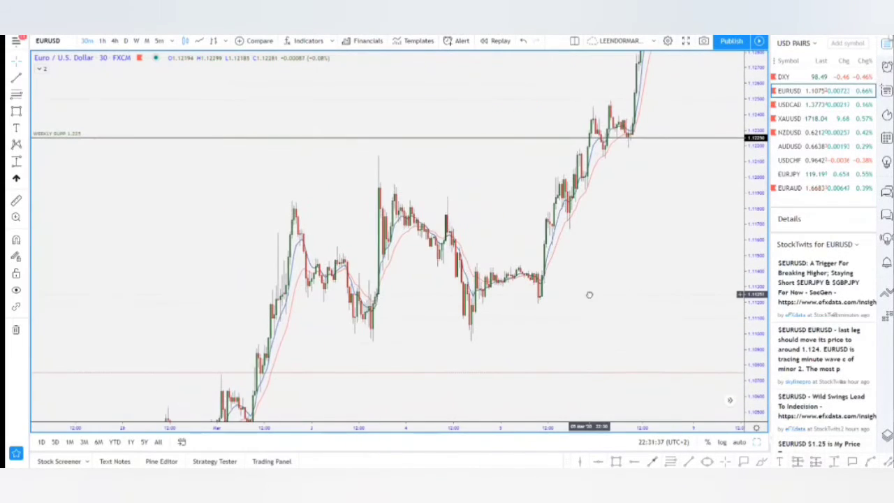
{"action": "left_click", "coordinate": [296, 204]}
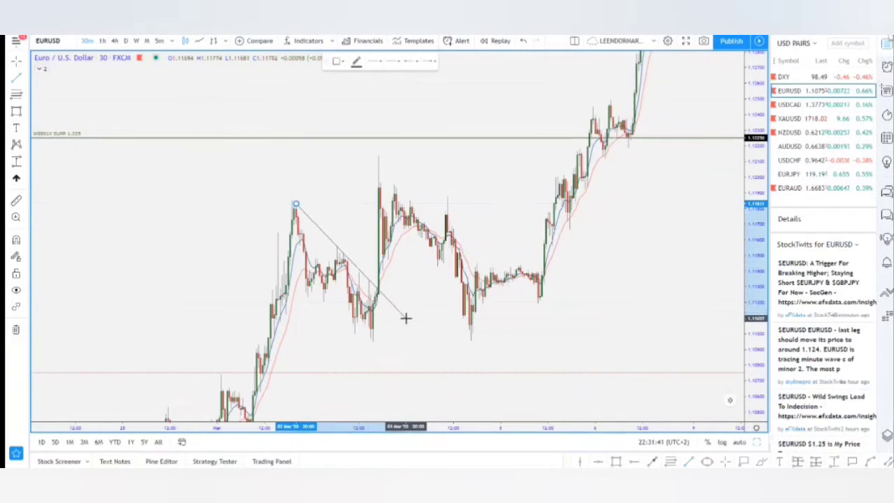
{"action": "left_click", "coordinate": [405, 318]}
Draw a falling trend line from the 3 March high and adjust its end to pass along the 4 March high to late 5 March.
{"action": "scroll", "coordinate": [382, 283], "scroll_direction": "up", "scroll_amount": 5}
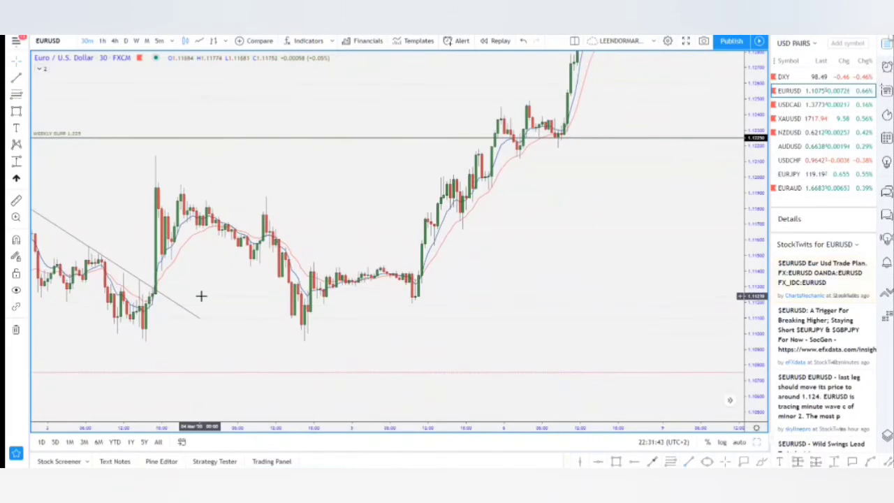
{"action": "left_click_drag", "start_coordinate": [318, 311], "coordinate": [343, 321]}
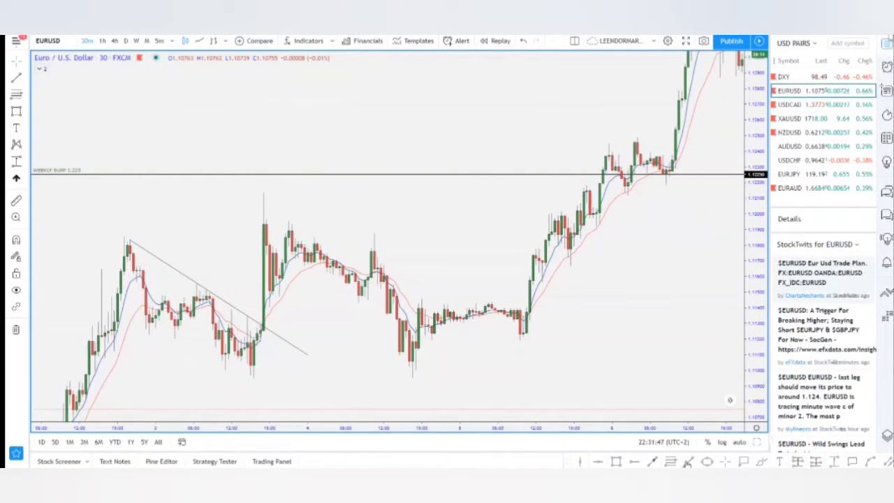
{"action": "left_click", "coordinate": [292, 222]}
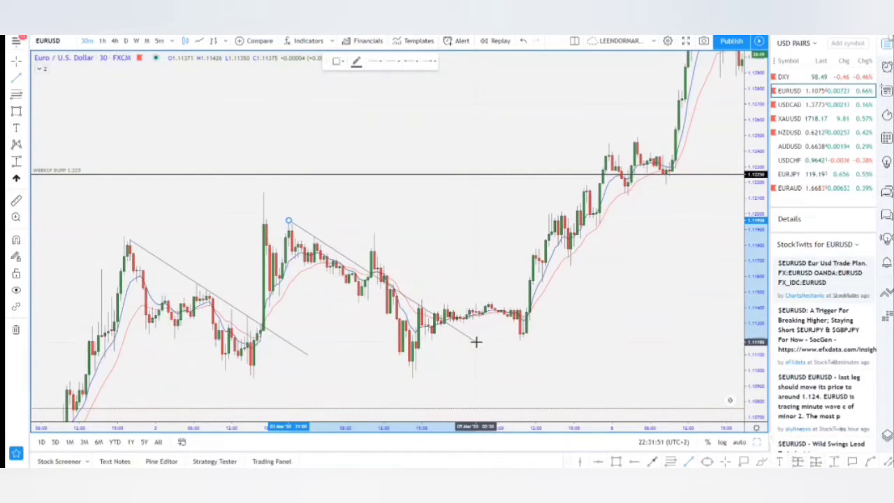
{"action": "left_click", "coordinate": [475, 342]}
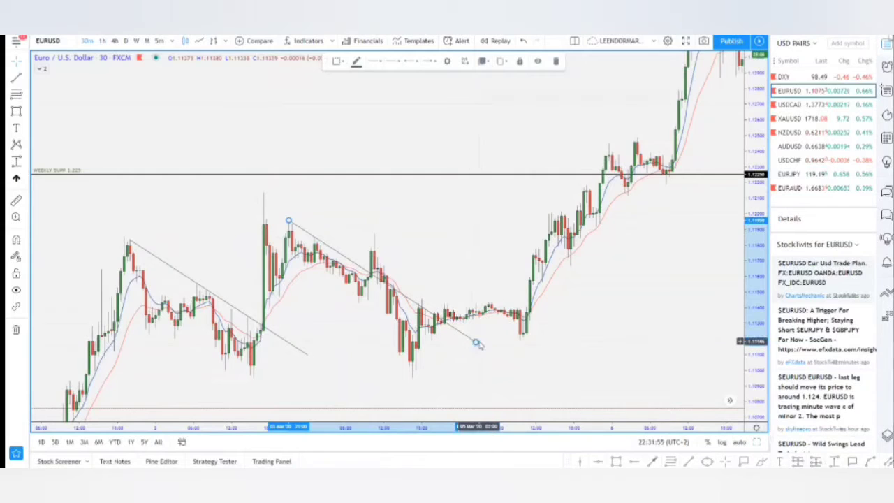
{"action": "left_click_drag", "start_coordinate": [537, 322], "coordinate": [605, 268]}
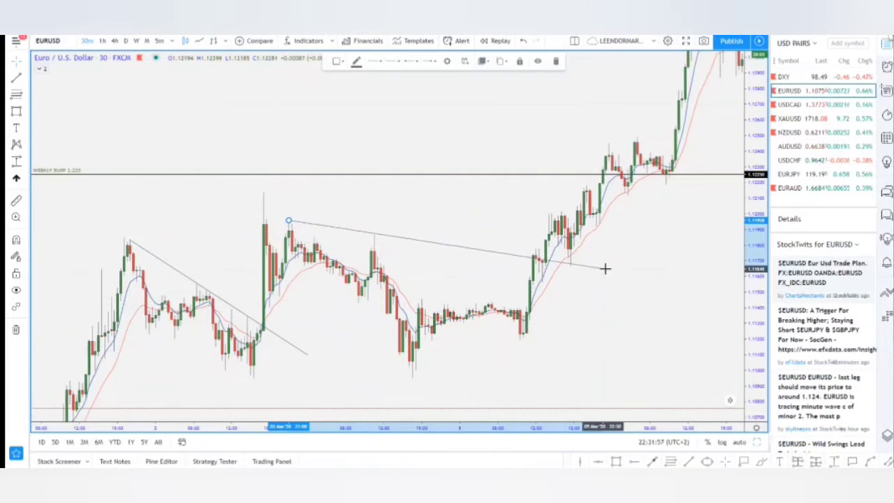
{"action": "left_click", "coordinate": [577, 300]}
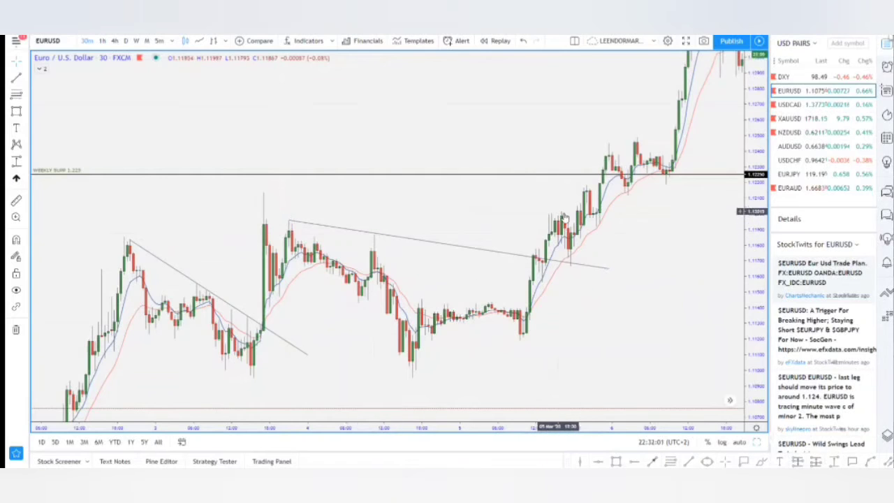
Examine the rally to the 1.1450 monthly resistance and the 9 to 12 March decline beneath the falling blue trend line.
{"action": "scroll", "coordinate": [575, 253], "scroll_direction": "down", "scroll_amount": 5}
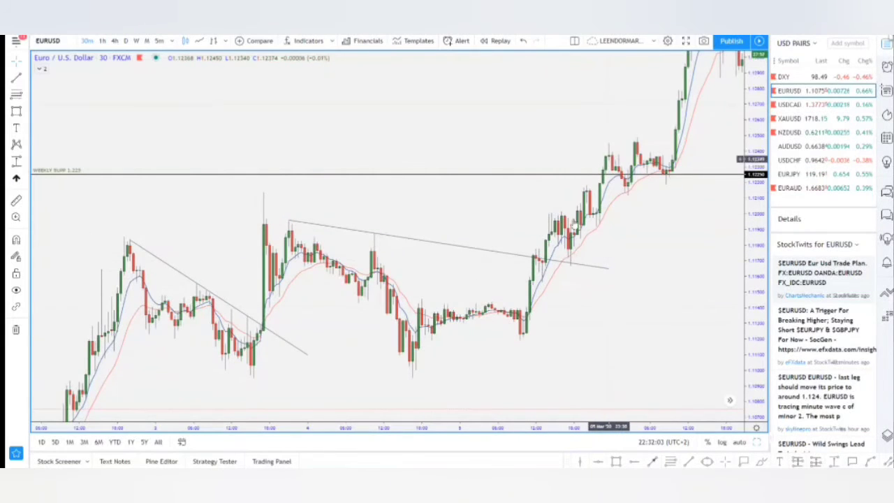
{"action": "left_click_drag", "start_coordinate": [557, 185], "coordinate": [557, 187]}
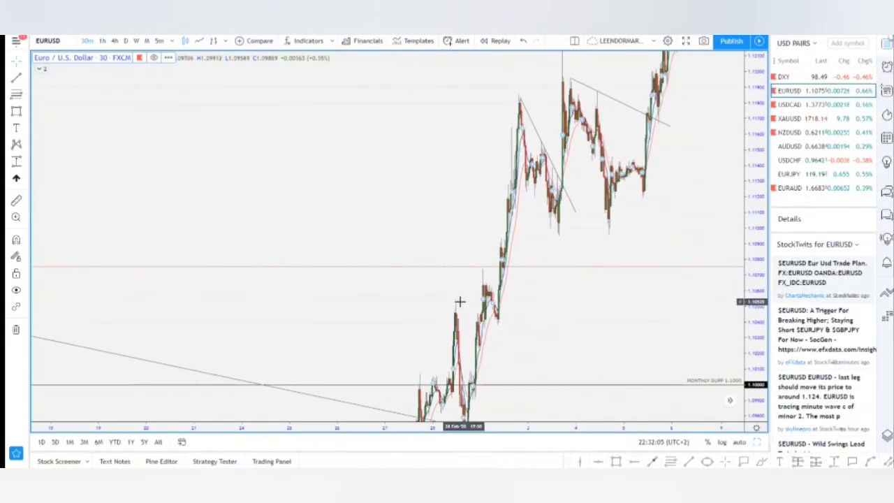
{"action": "left_click_drag", "start_coordinate": [448, 287], "coordinate": [270, 441]}
{"action": "left_click_drag", "start_coordinate": [581, 266], "coordinate": [596, 374]}
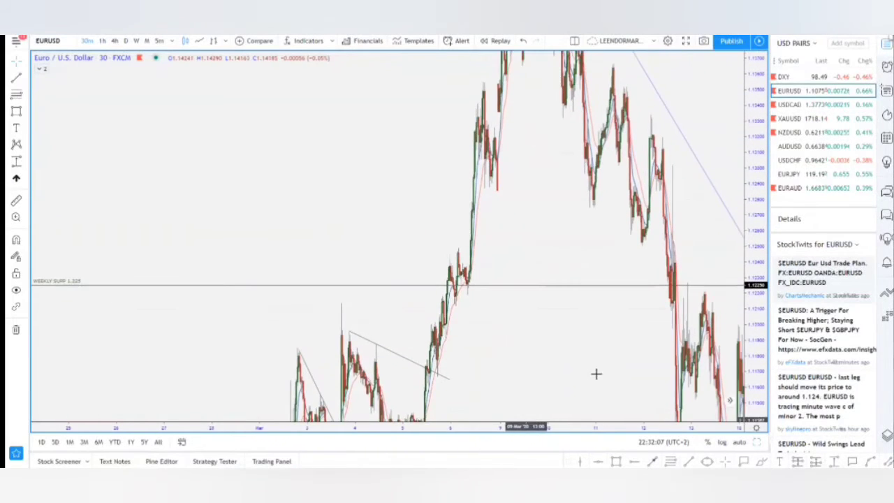
{"action": "left_click_drag", "start_coordinate": [754, 202], "coordinate": [749, 390]}
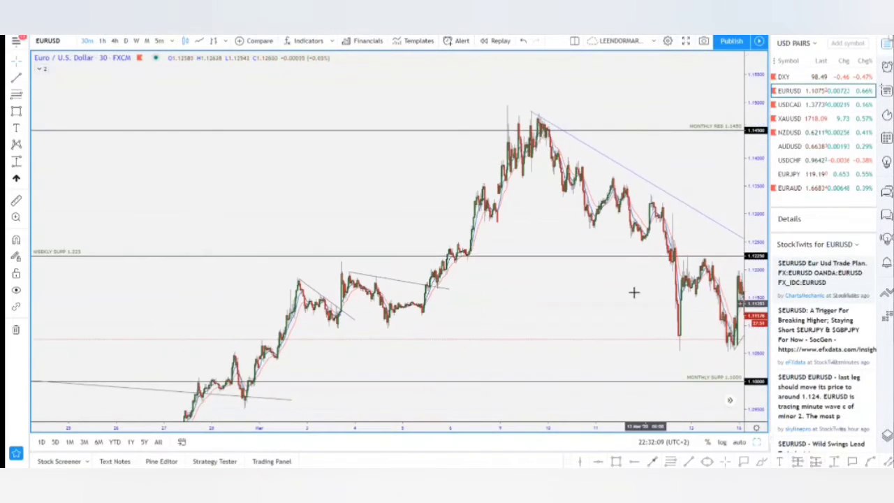
{"action": "left_click_drag", "start_coordinate": [646, 371], "coordinate": [677, 405]}
{"action": "scroll", "coordinate": [538, 238], "scroll_direction": "up", "scroll_amount": 5}
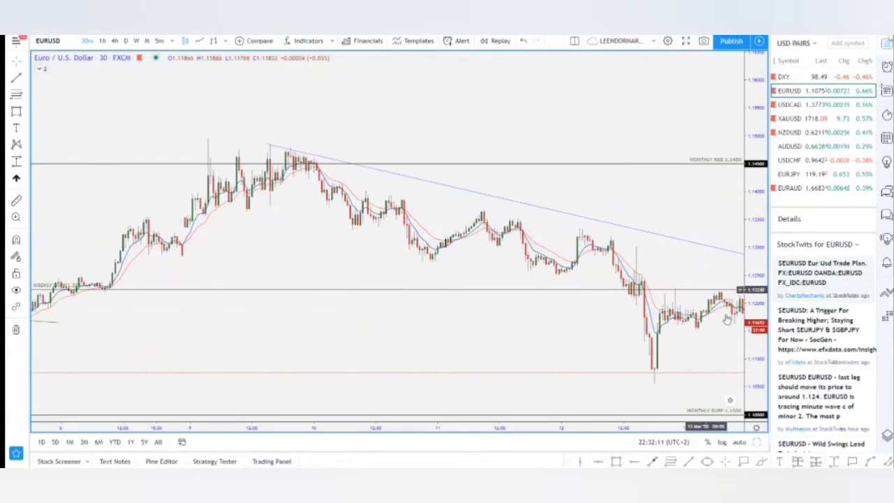
{"action": "left_click_drag", "start_coordinate": [754, 352], "coordinate": [755, 136]}
{"action": "left_click_drag", "start_coordinate": [625, 228], "coordinate": [665, 228]}
{"action": "scroll", "coordinate": [491, 283], "scroll_direction": "up", "scroll_amount": 3}
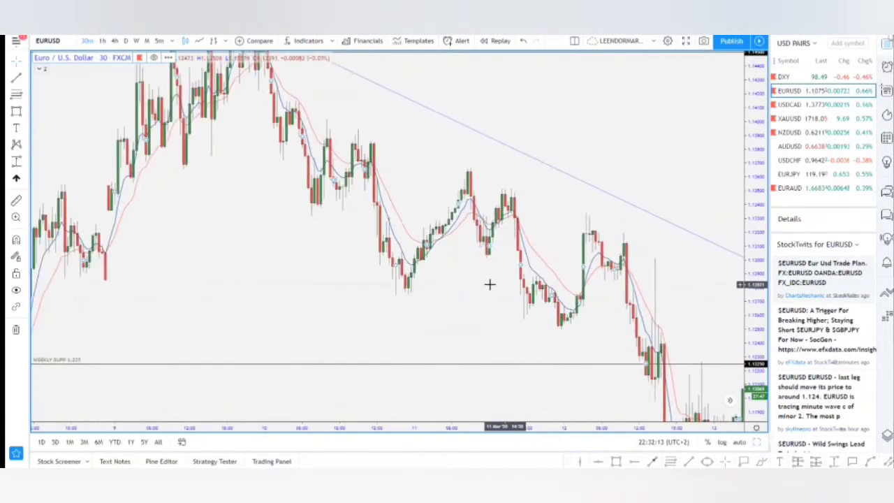
Draw a short rising trend line on the 30-minute chart beneath the higher lows of 10 March.
{"action": "left_click_drag", "start_coordinate": [430, 285], "coordinate": [542, 287]}
{"action": "scroll", "coordinate": [540, 288], "scroll_direction": "up", "scroll_amount": 2}
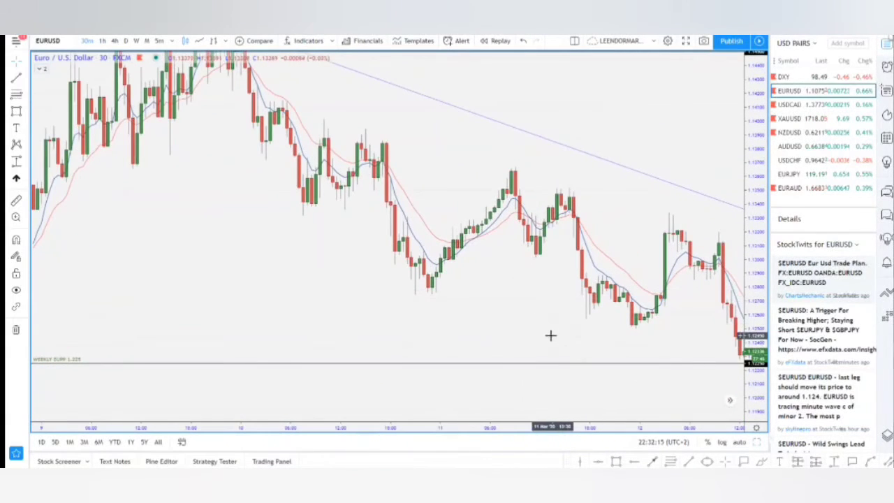
{"action": "left_click", "coordinate": [690, 462]}
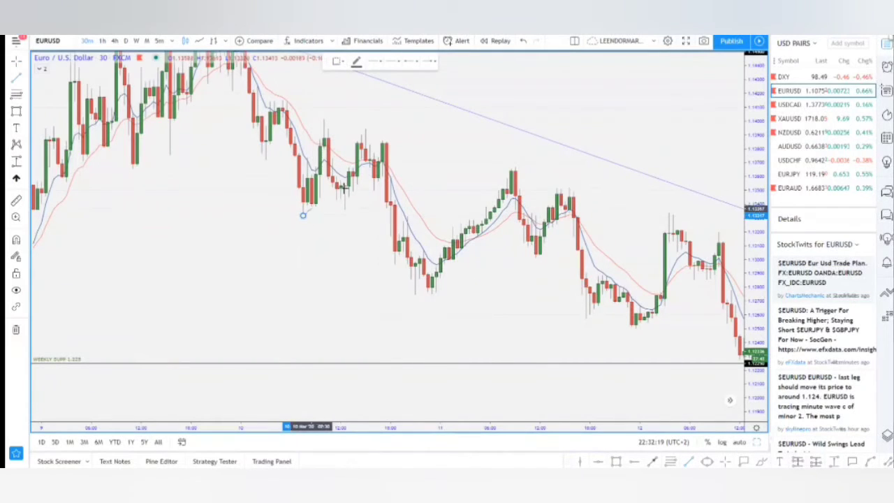
{"action": "left_click", "coordinate": [423, 160]}
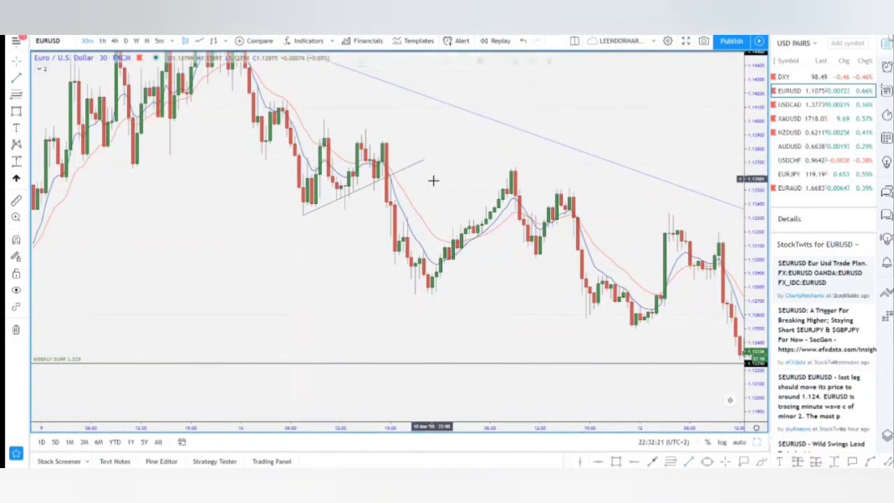
Examine the break below the 10 March rising trend line and the 30-minute price action through to 25 March.
{"action": "left_click_drag", "start_coordinate": [433, 180], "coordinate": [538, 180]}
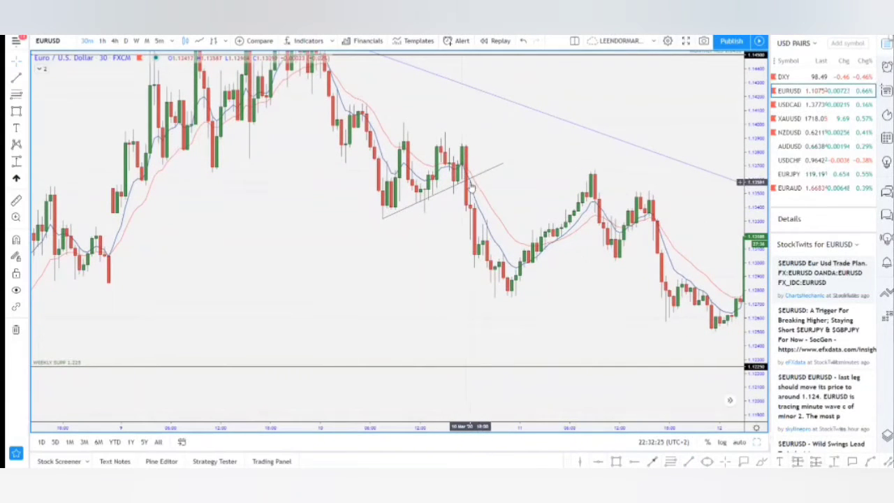
{"action": "left_click_drag", "start_coordinate": [532, 275], "coordinate": [505, 270]}
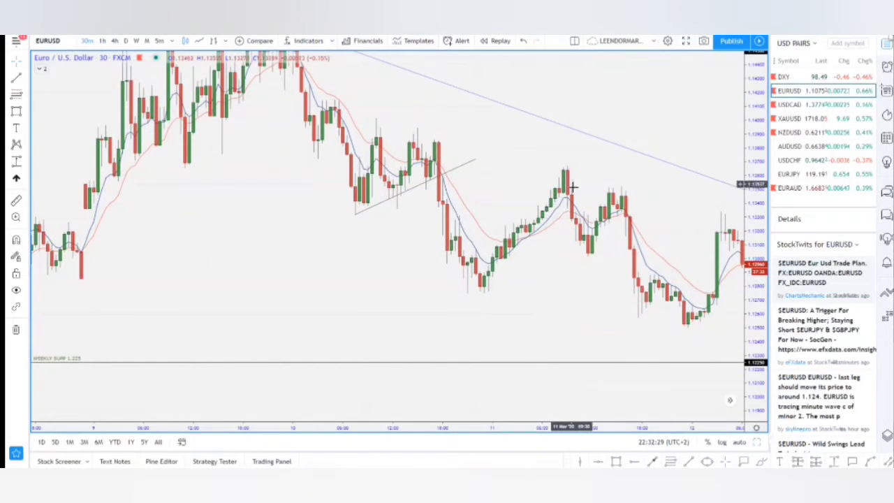
{"action": "left_click_drag", "start_coordinate": [538, 302], "coordinate": [370, 258]}
{"action": "scroll", "coordinate": [610, 256], "scroll_direction": "down", "scroll_amount": 7}
{"action": "left_click_drag", "start_coordinate": [597, 253], "coordinate": [240, 213]}
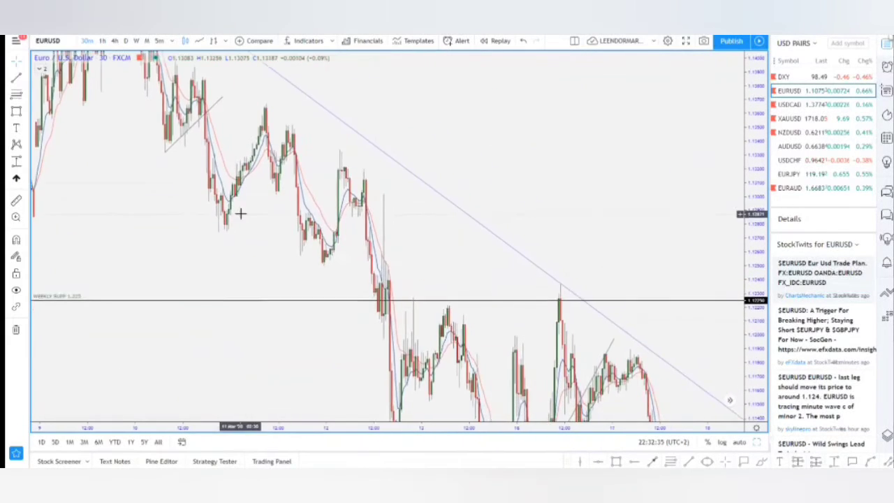
{"action": "left_click_drag", "start_coordinate": [484, 259], "coordinate": [413, 152]}
{"action": "left_click_drag", "start_coordinate": [580, 342], "coordinate": [545, 238]}
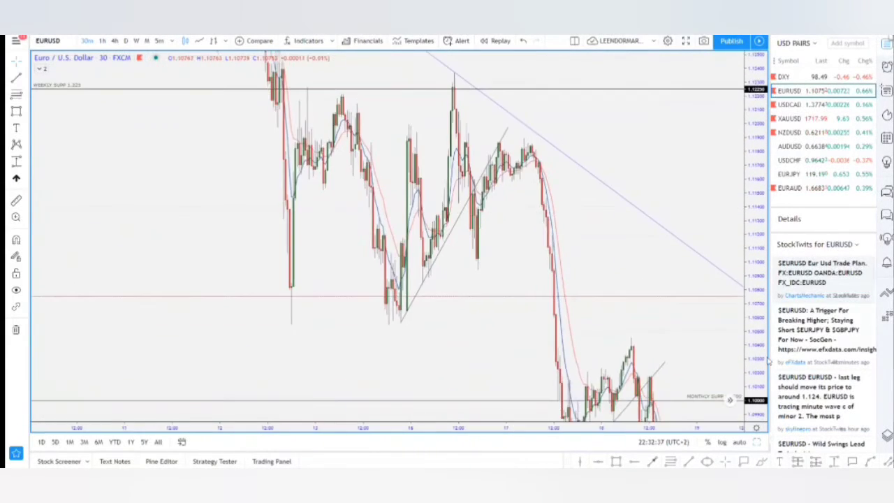
{"action": "left_click_drag", "start_coordinate": [753, 291], "coordinate": [752, 422]}
{"action": "left_click_drag", "start_coordinate": [651, 364], "coordinate": [457, 327]}
{"action": "left_click_drag", "start_coordinate": [593, 238], "coordinate": [368, 246]}
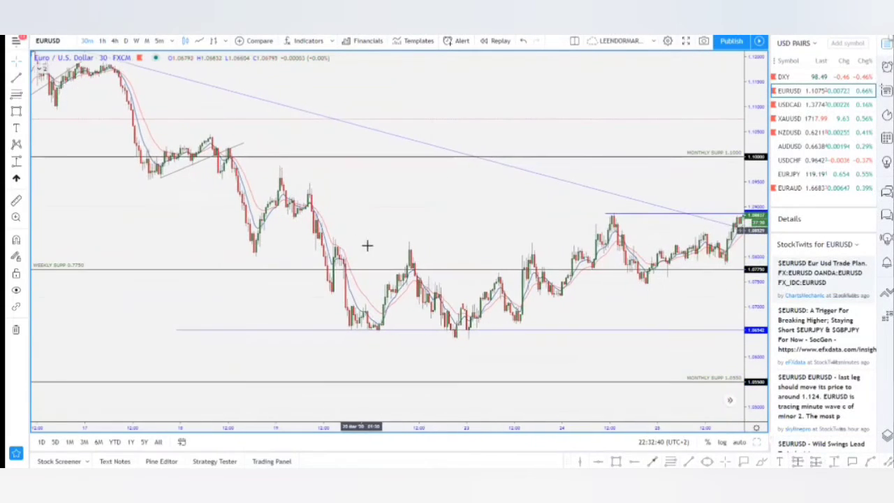
Switch EURUSD to the 4-hour chart and examine April and May price action up to the rising trend line and the 1.1000 zone.
{"action": "left_click", "coordinate": [114, 41]}
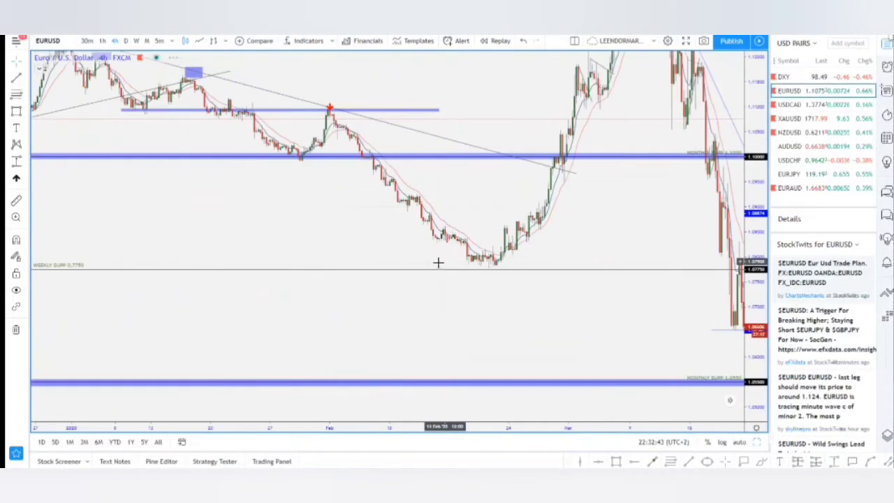
{"action": "left_click_drag", "start_coordinate": [594, 322], "coordinate": [331, 315]}
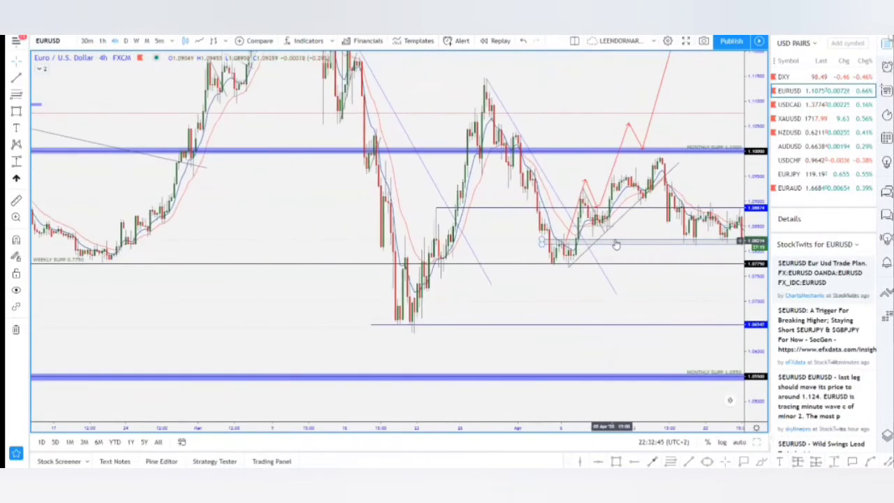
{"action": "left_click_drag", "start_coordinate": [651, 287], "coordinate": [485, 315]}
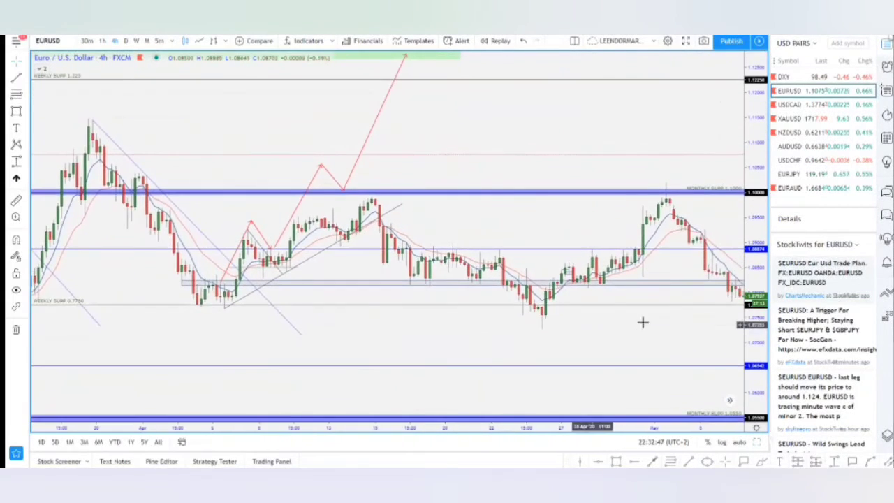
{"action": "left_click_drag", "start_coordinate": [758, 347], "coordinate": [756, 247]}
{"action": "left_click_drag", "start_coordinate": [700, 206], "coordinate": [224, 259]}
{"action": "scroll", "coordinate": [528, 262], "scroll_direction": "up", "scroll_amount": 3}
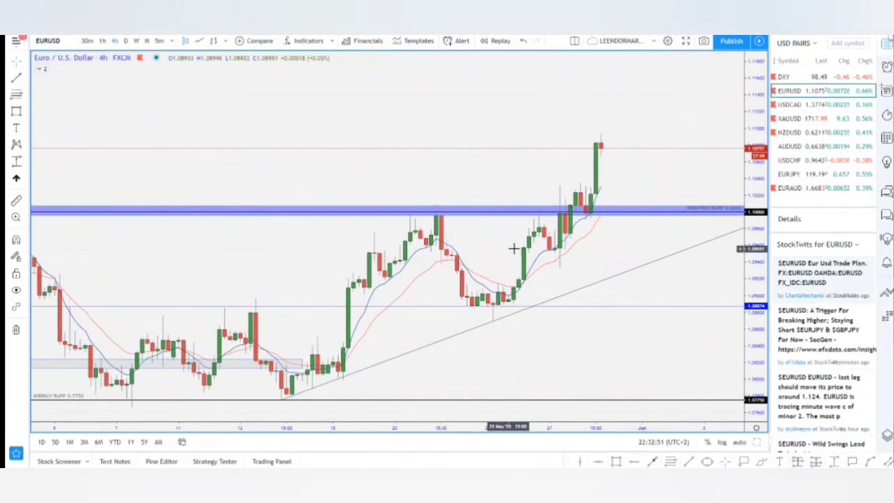
{"action": "left_click_drag", "start_coordinate": [503, 255], "coordinate": [496, 256]}
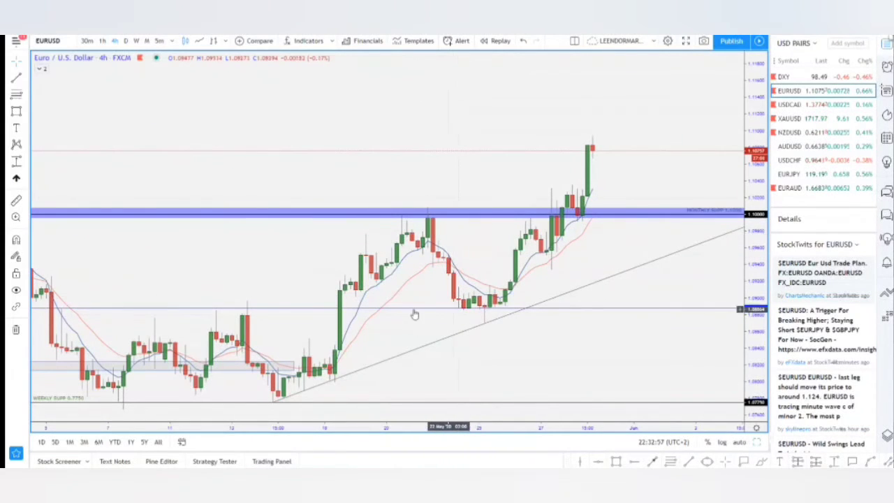
{"action": "scroll", "coordinate": [422, 325], "scroll_direction": "down", "scroll_amount": 2}
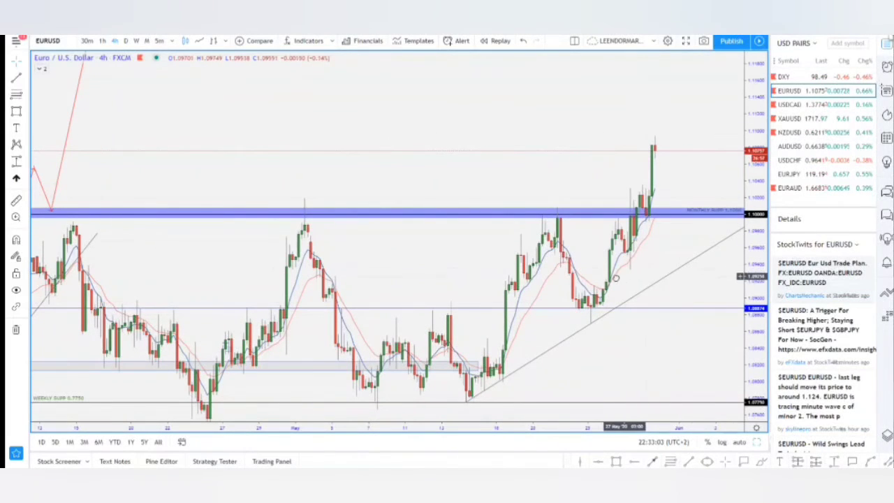
{"action": "left_click_drag", "start_coordinate": [617, 278], "coordinate": [641, 168]}
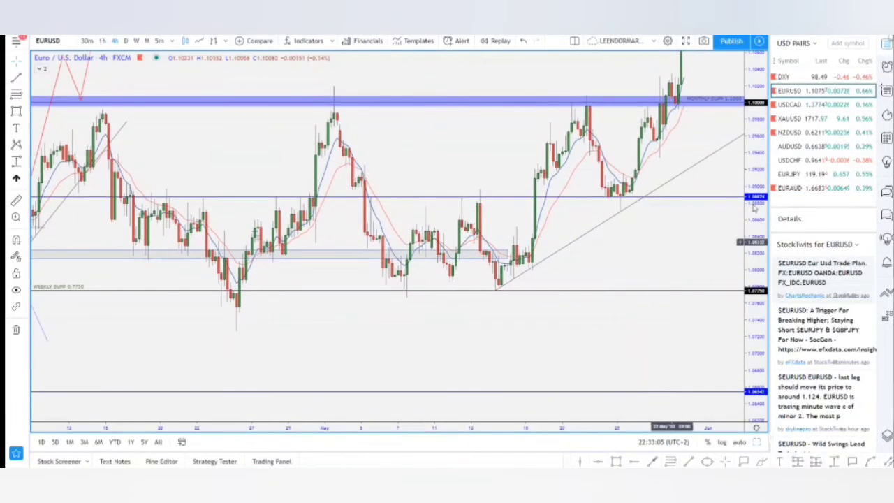
Open USDCAD and draw two rising trend lines, from the 11 May low to about 18 May and from the 20 May low to 27 May.
{"action": "left_click", "coordinate": [791, 108]}
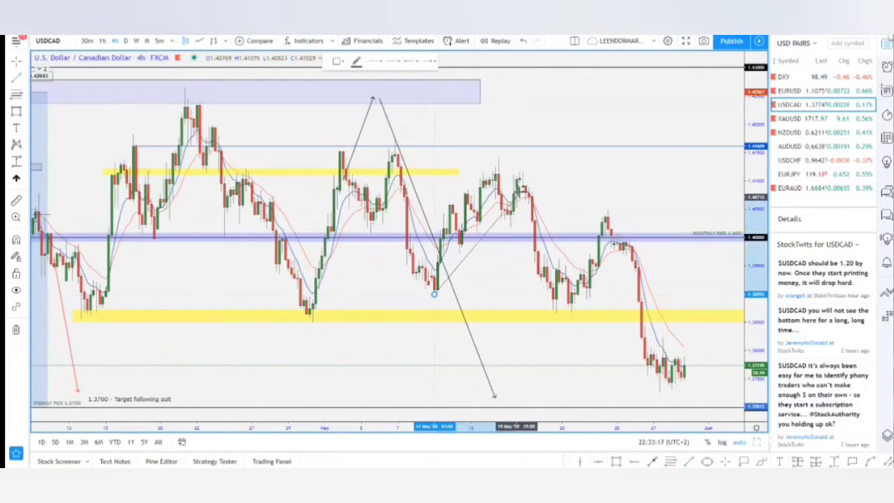
{"action": "left_click", "coordinate": [533, 153]}
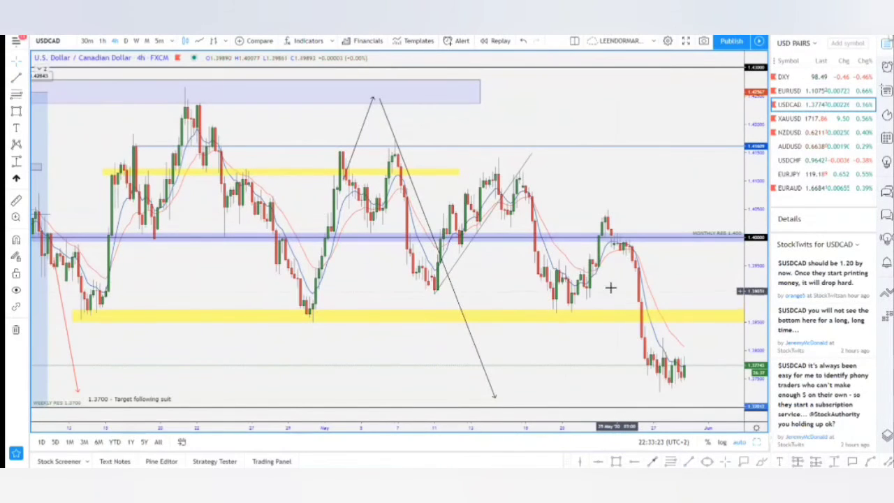
{"action": "left_click_drag", "start_coordinate": [611, 288], "coordinate": [582, 273]}
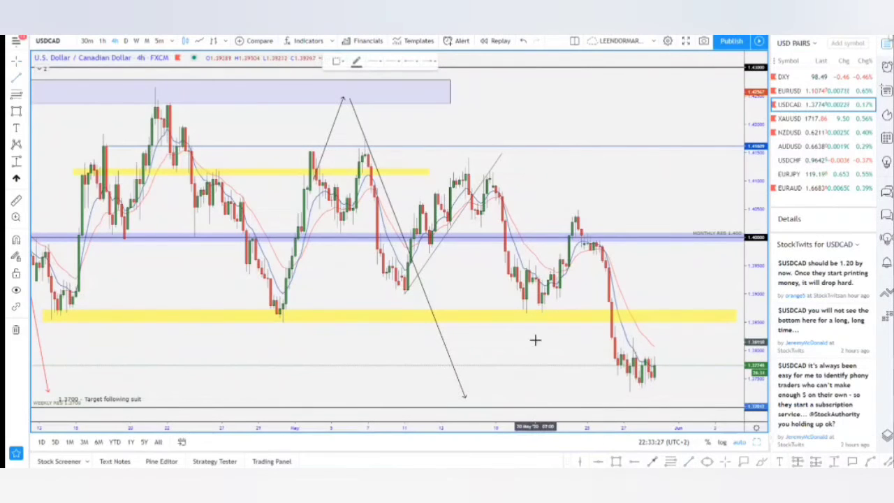
{"action": "left_click", "coordinate": [542, 312]}
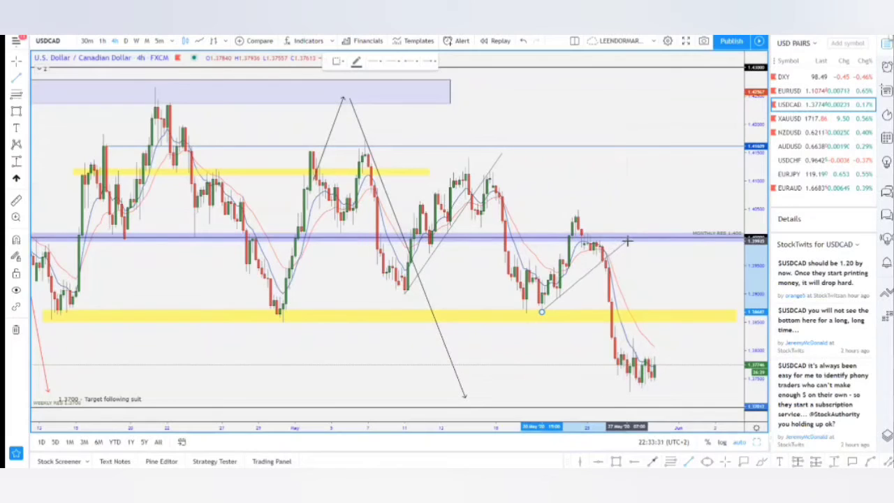
{"action": "left_click", "coordinate": [627, 242]}
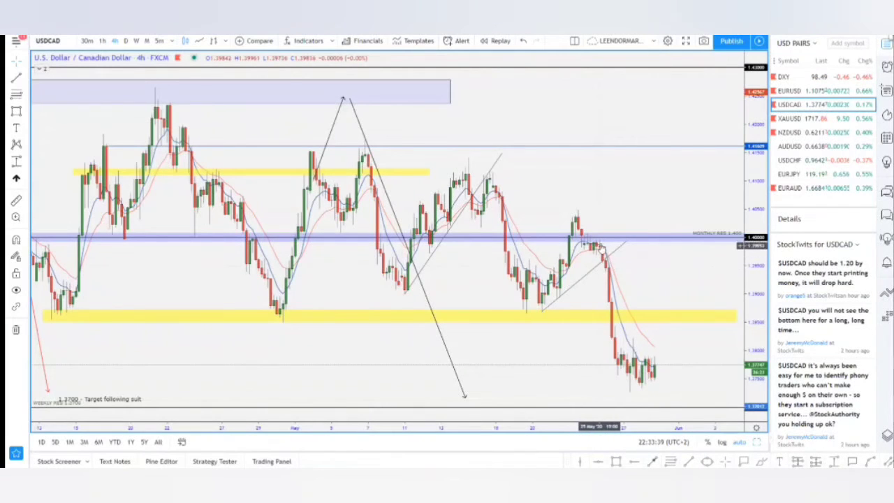
Examine the USDCAD late-March to early-April trend-line break, the 1.42 resistance zone and the short position targeting 1.3700.
{"action": "scroll", "coordinate": [612, 384], "scroll_direction": "down", "scroll_amount": 5}
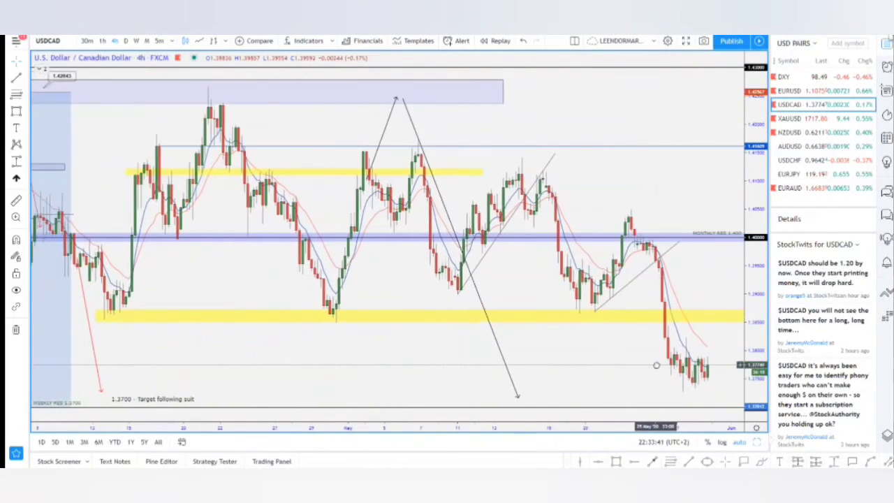
{"action": "scroll", "coordinate": [643, 375], "scroll_direction": "down", "scroll_amount": 5}
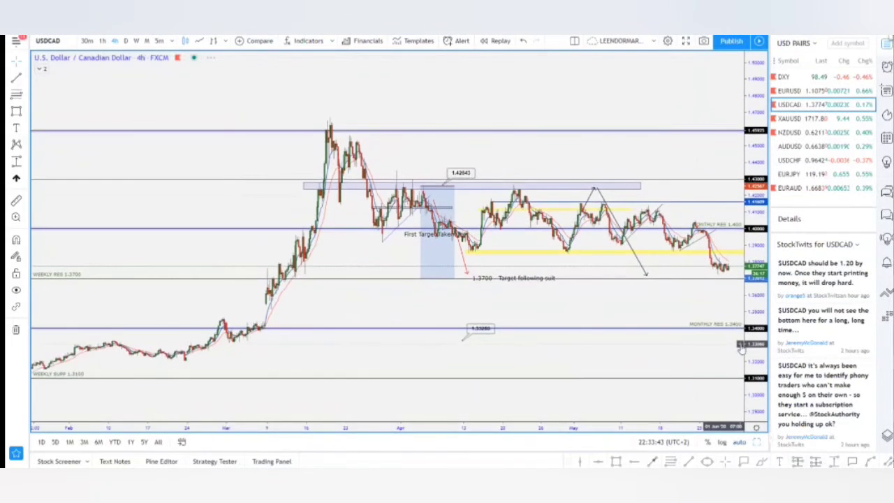
{"action": "left_click_drag", "start_coordinate": [668, 306], "coordinate": [573, 256]}
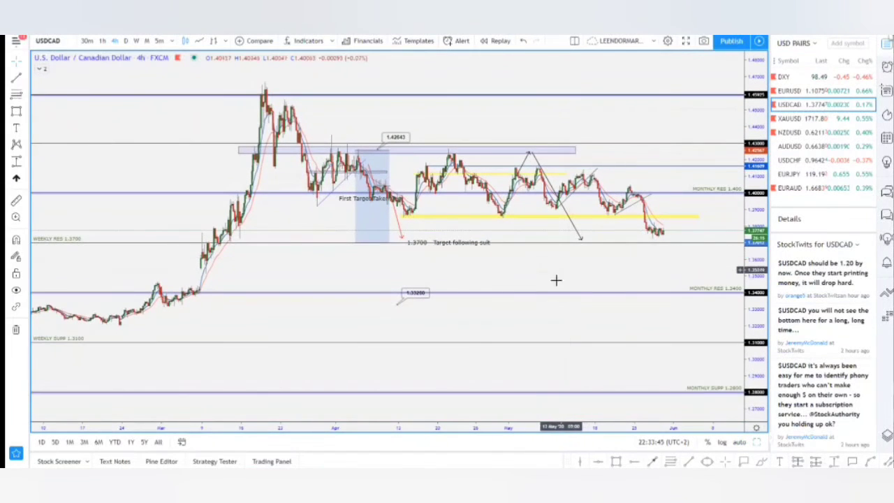
{"action": "left_click_drag", "start_coordinate": [310, 216], "coordinate": [124, 224]}
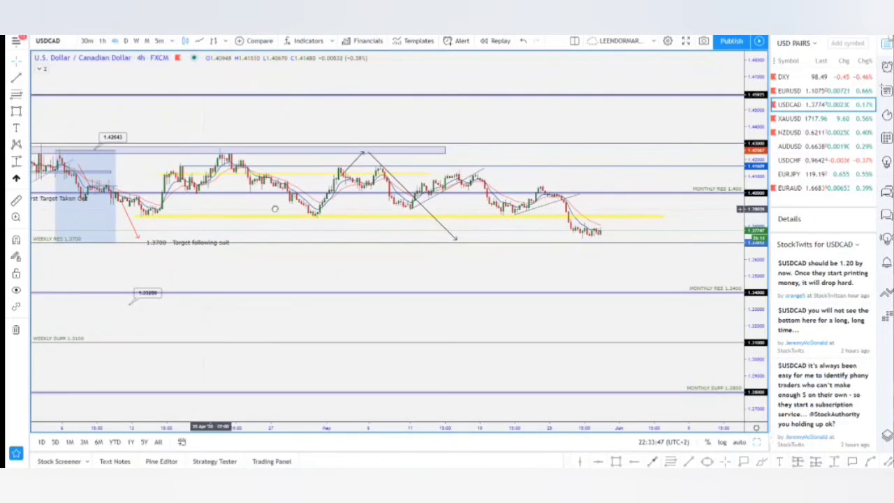
{"action": "scroll", "coordinate": [274, 209], "scroll_direction": "up", "scroll_amount": 6}
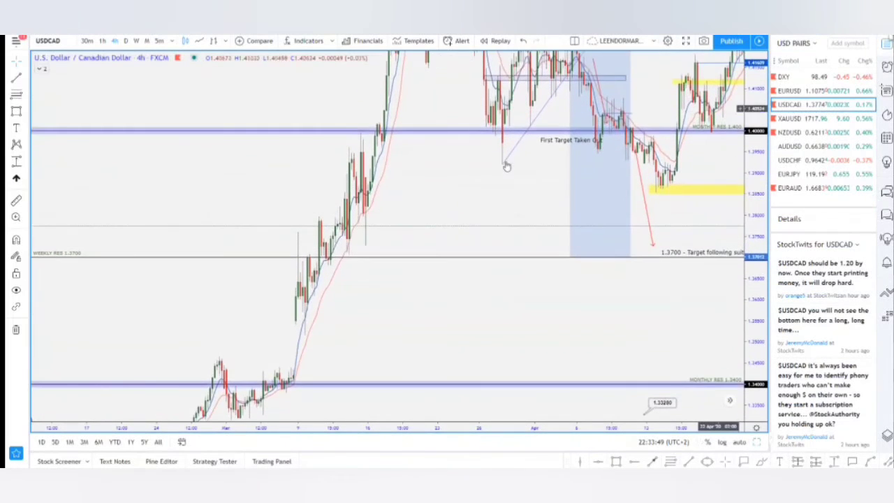
{"action": "left_click_drag", "start_coordinate": [524, 189], "coordinate": [629, 343]}
{"action": "scroll", "coordinate": [561, 261], "scroll_direction": "up", "scroll_amount": 4}
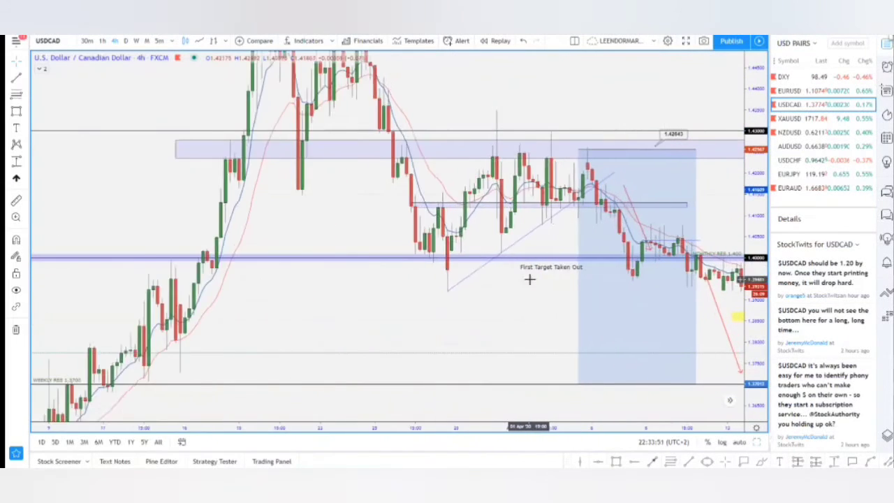
{"action": "scroll", "coordinate": [529, 280], "scroll_direction": "up", "scroll_amount": 2}
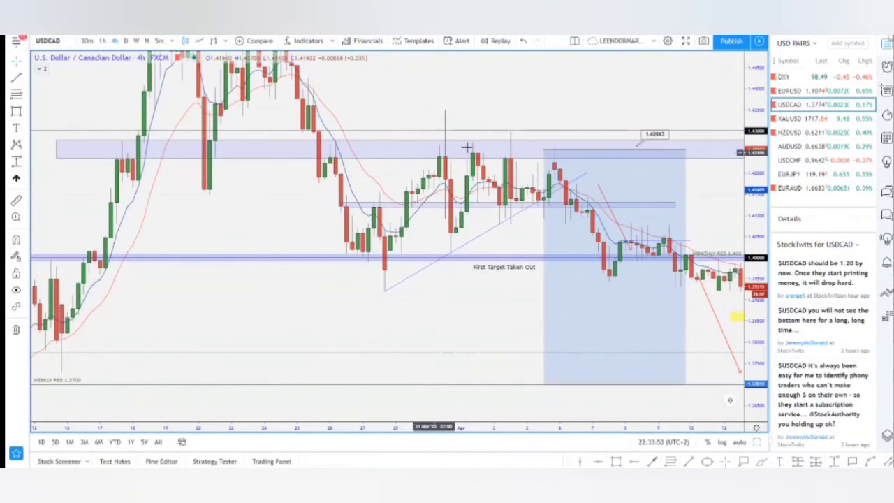
{"action": "left_click", "coordinate": [568, 192]}
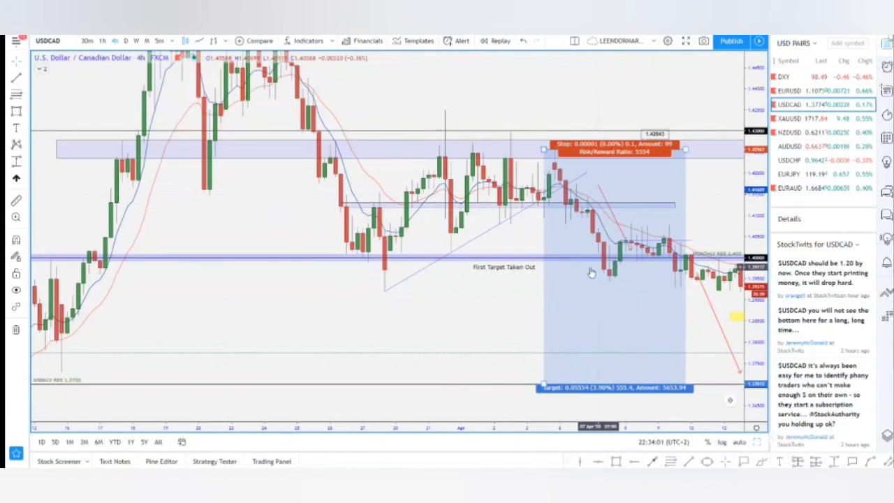
{"action": "scroll", "coordinate": [692, 317], "scroll_direction": "down", "scroll_amount": 5}
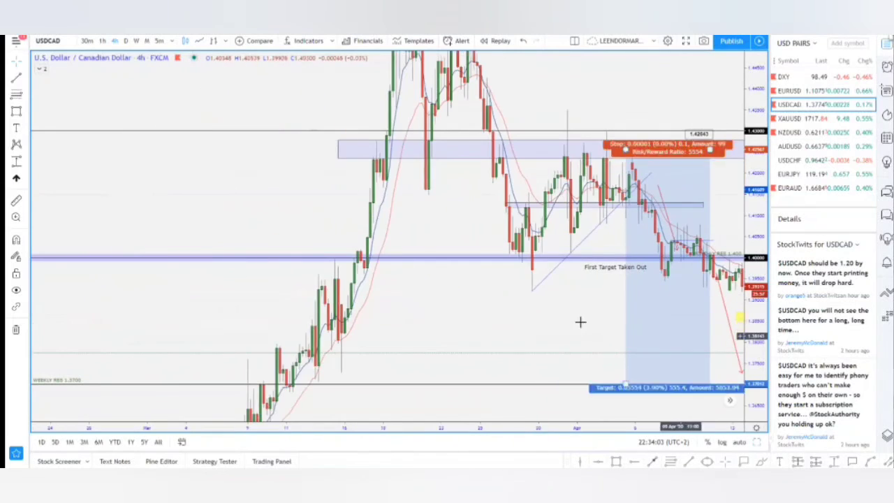
Draw a rising trend line from the 14 April low along the following higher low to about 27 April.
{"action": "left_click_drag", "start_coordinate": [581, 322], "coordinate": [240, 265]}
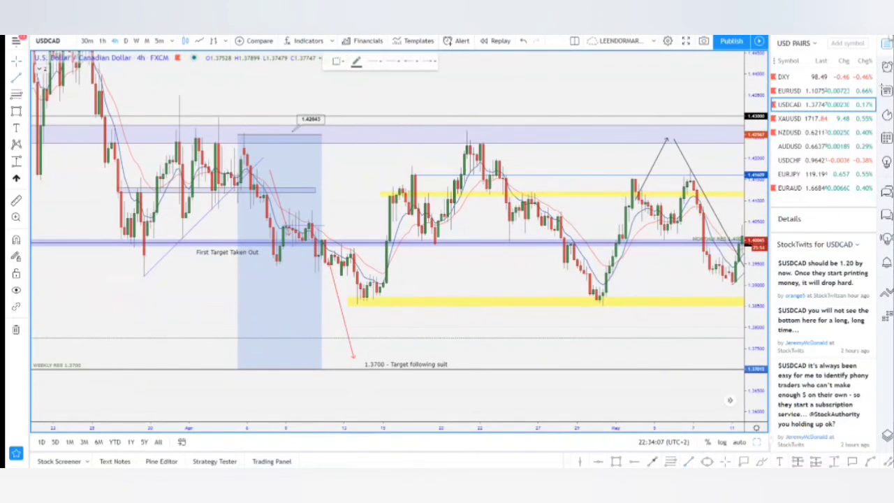
{"action": "left_click", "coordinate": [374, 299]}
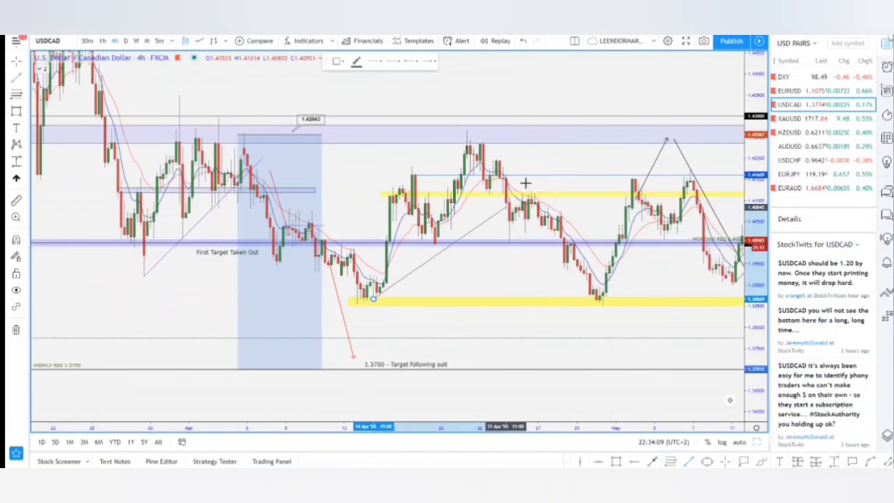
{"action": "left_click", "coordinate": [545, 151]}
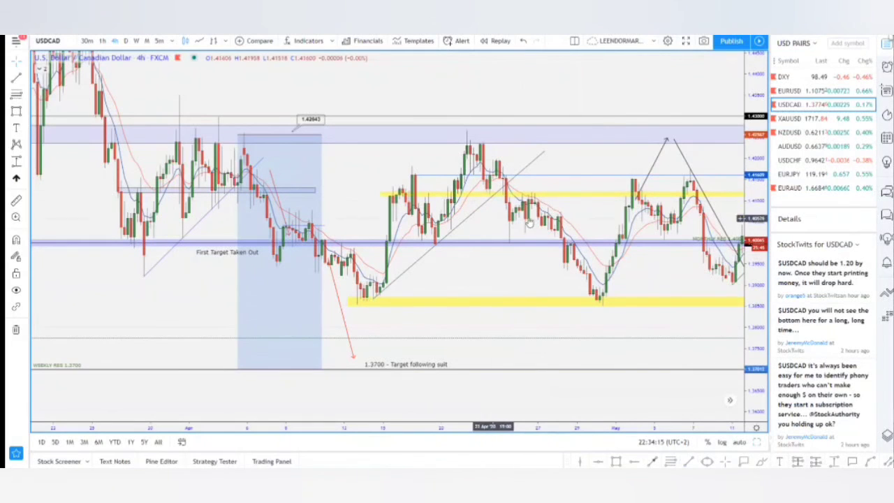
Draw a rising trend line from the 30 April low near 1.3850 along the following higher low to about 11 May.
{"action": "left_click_drag", "start_coordinate": [548, 255], "coordinate": [423, 286]}
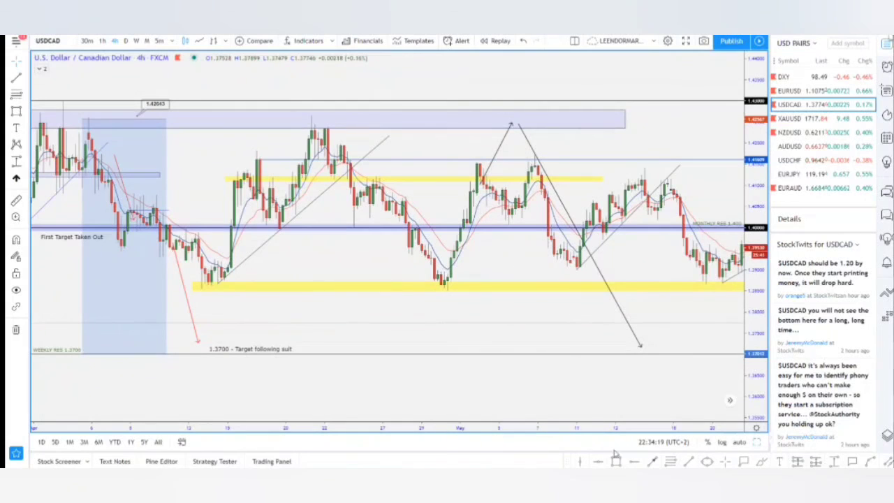
{"action": "left_click", "coordinate": [688, 462]}
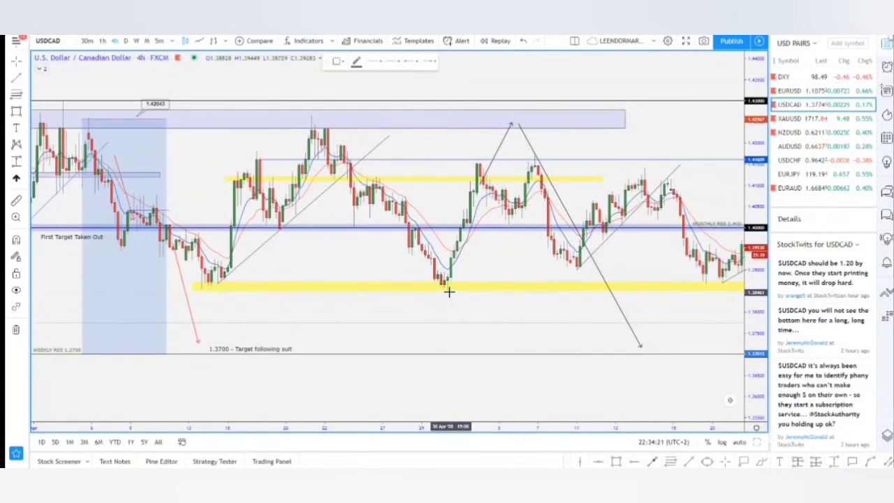
{"action": "left_click", "coordinate": [449, 288]}
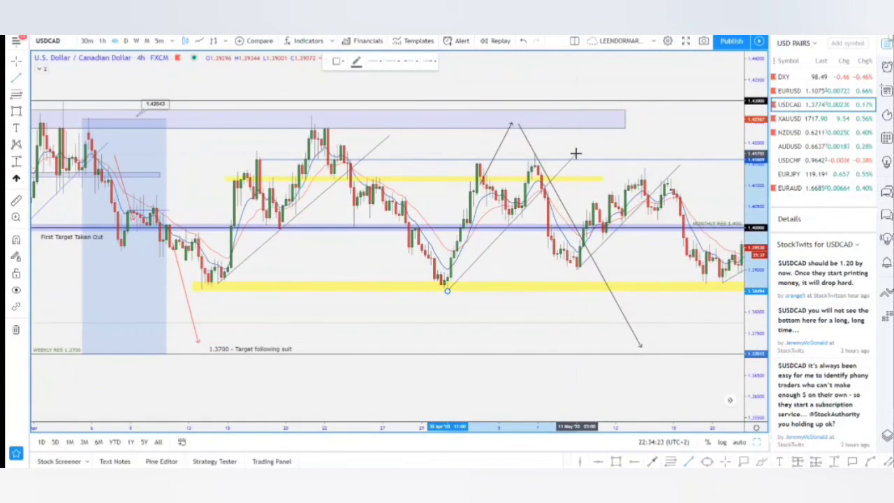
{"action": "left_click", "coordinate": [576, 153]}
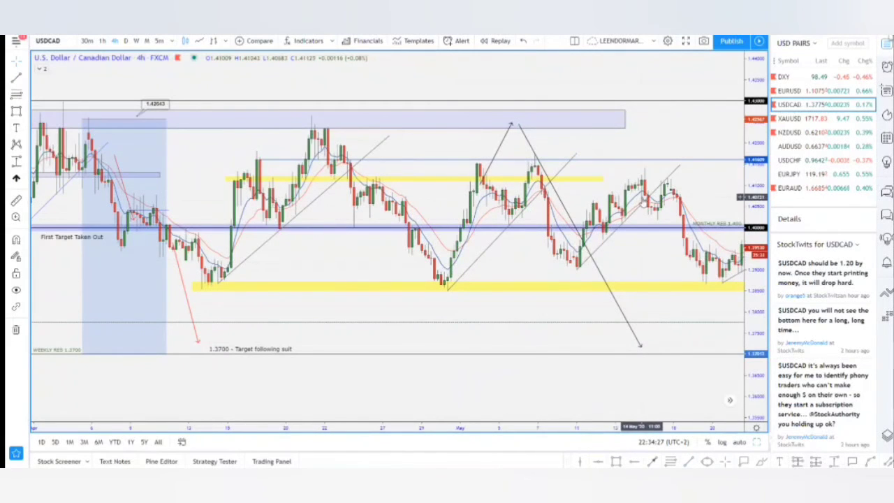
Box the latest consolidation from 26 May to about 1 June between roughly 1.3800 and 1.3730 with a rectangle in the saved light grey style.
{"action": "left_click_drag", "start_coordinate": [634, 234], "coordinate": [556, 236]}
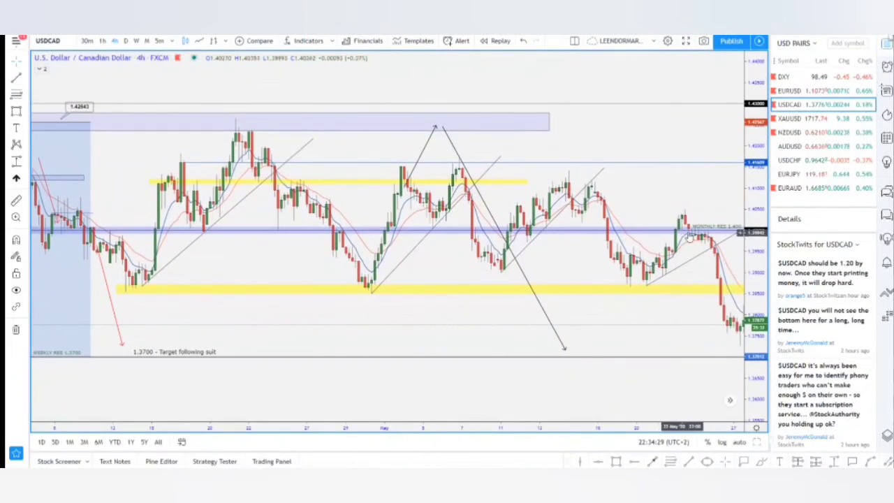
{"action": "scroll", "coordinate": [702, 257], "scroll_direction": "right", "scroll_amount": 6}
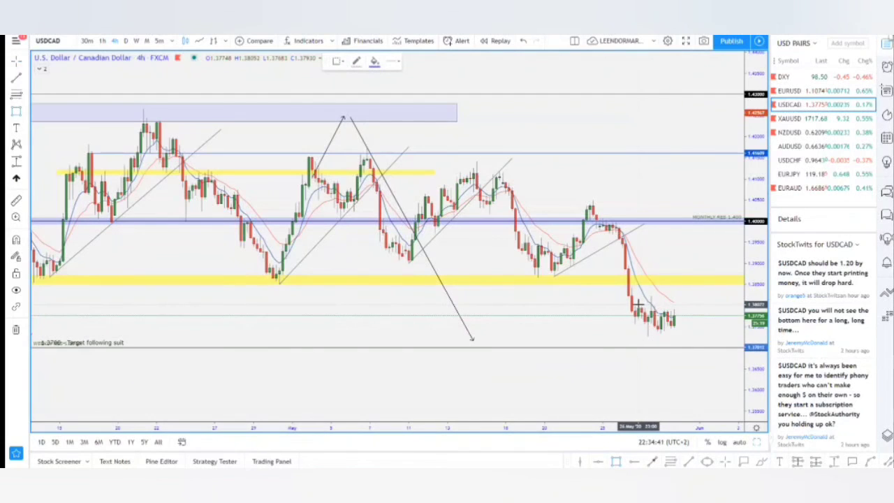
{"action": "left_click_drag", "start_coordinate": [638, 305], "coordinate": [707, 334]}
{"action": "left_click", "coordinate": [708, 338]}
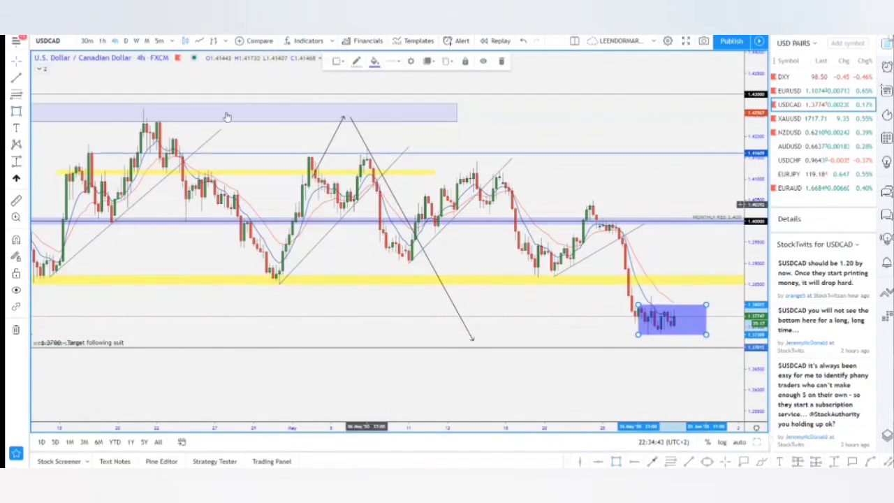
{"action": "left_click", "coordinate": [344, 63]}
{"action": "left_click", "coordinate": [351, 157]}
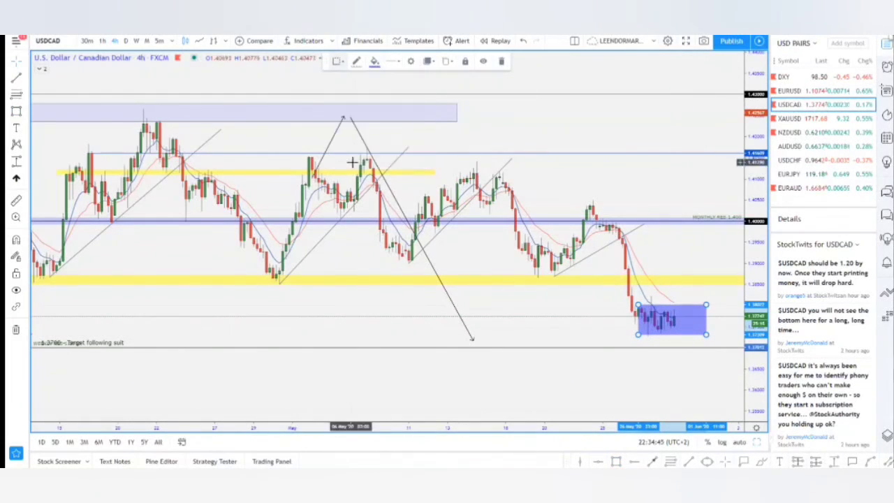
Examine the wider USDCAD 4-hour structure from February to June, including the boxed consolidation and the 1.3700 and 1.3400 levels.
{"action": "left_click", "coordinate": [559, 306]}
{"action": "left_click_drag", "start_coordinate": [559, 305], "coordinate": [510, 292]}
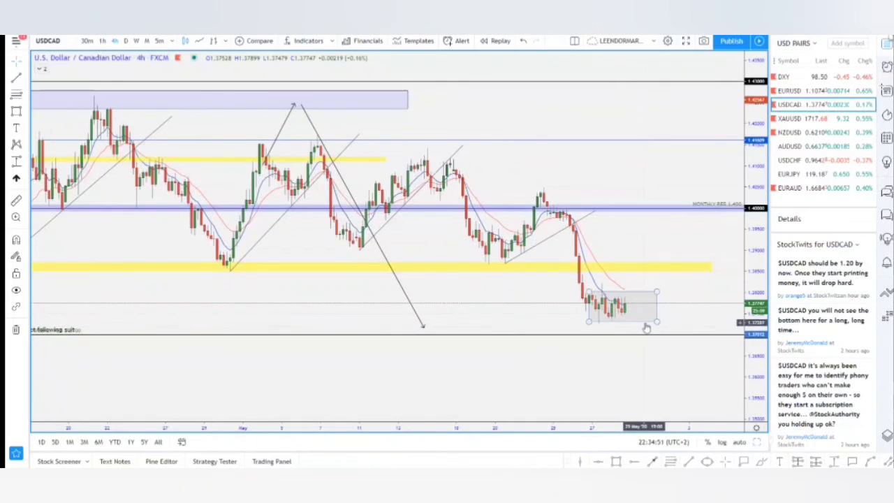
{"action": "scroll", "coordinate": [639, 350], "scroll_direction": "down", "scroll_amount": 4}
{"action": "scroll", "coordinate": [639, 390], "scroll_direction": "down", "scroll_amount": 5}
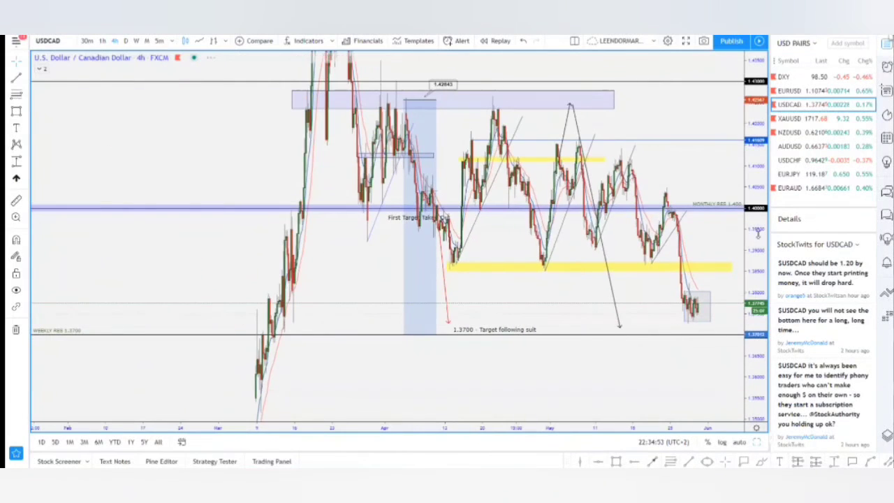
{"action": "left_click_drag", "start_coordinate": [635, 316], "coordinate": [632, 314]}
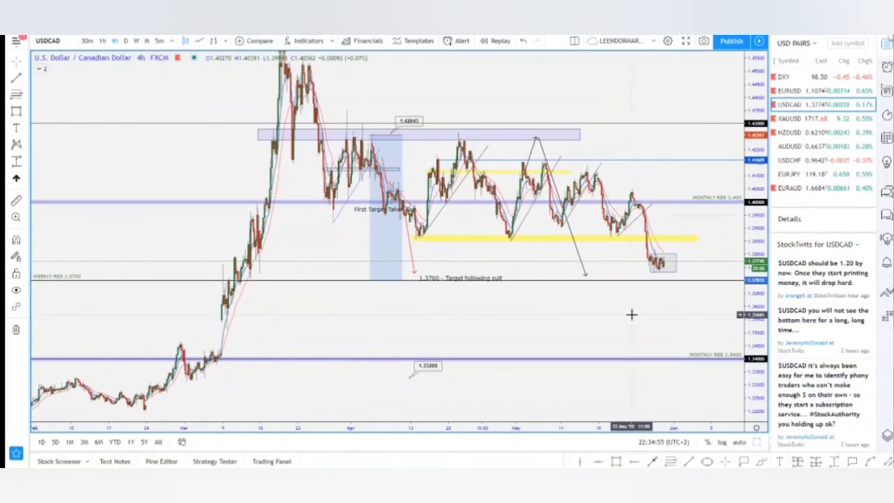